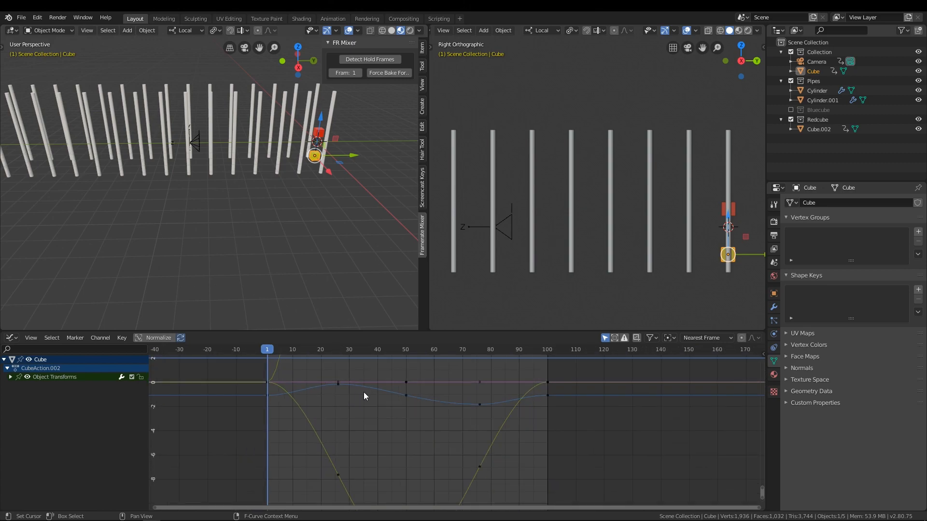
Compare the yellow cube's animation curves with the red cube's baked keyframes in the Graph Editor
middle_click_drag(306, 431, 303, 382)
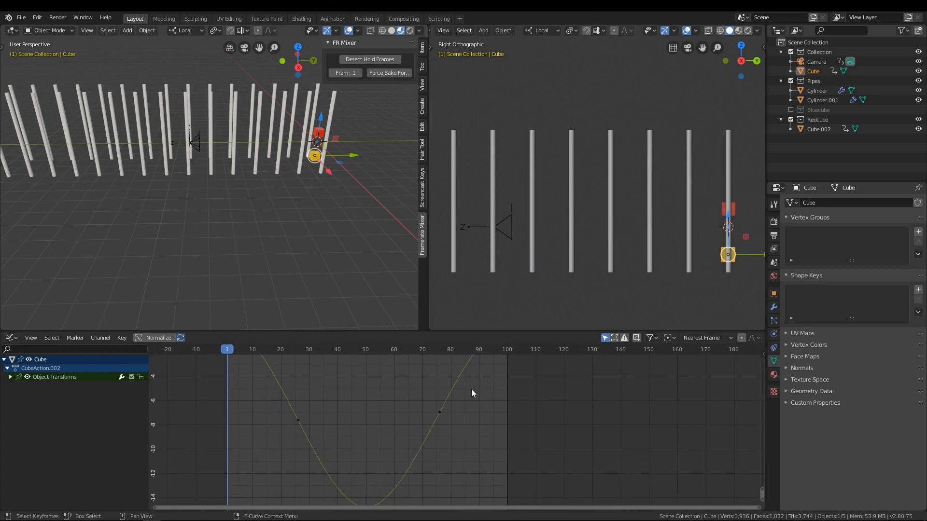
left_click(741, 205)
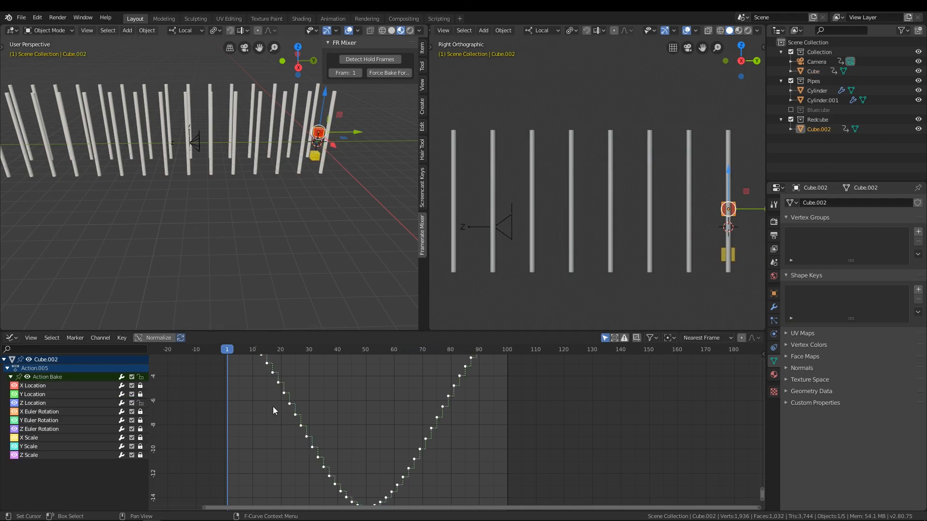
middle_click_drag(289, 385, 302, 433)
scroll(309, 429, "down", 3)
middle_click_drag(389, 440, 386, 406)
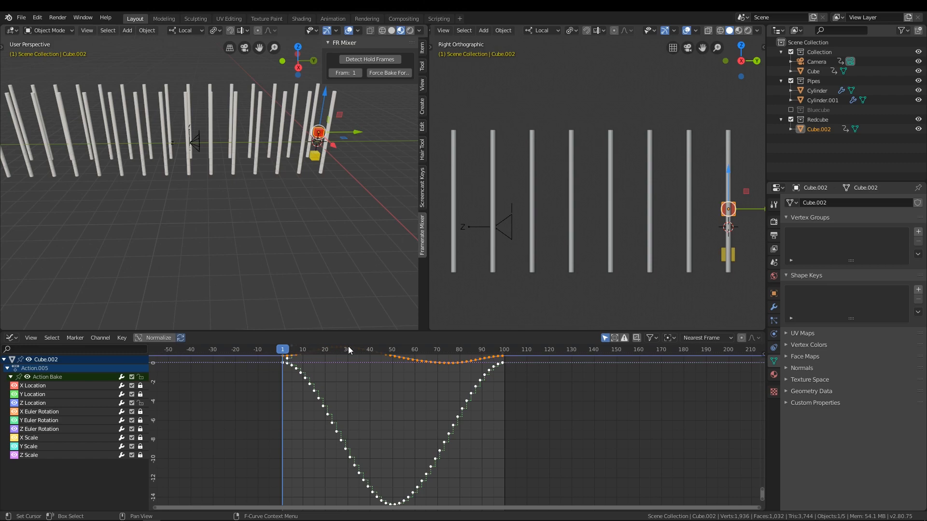
Play the animation and step through its frames in both directions to compare the red and yellow cubes' motion from the side
key("space")
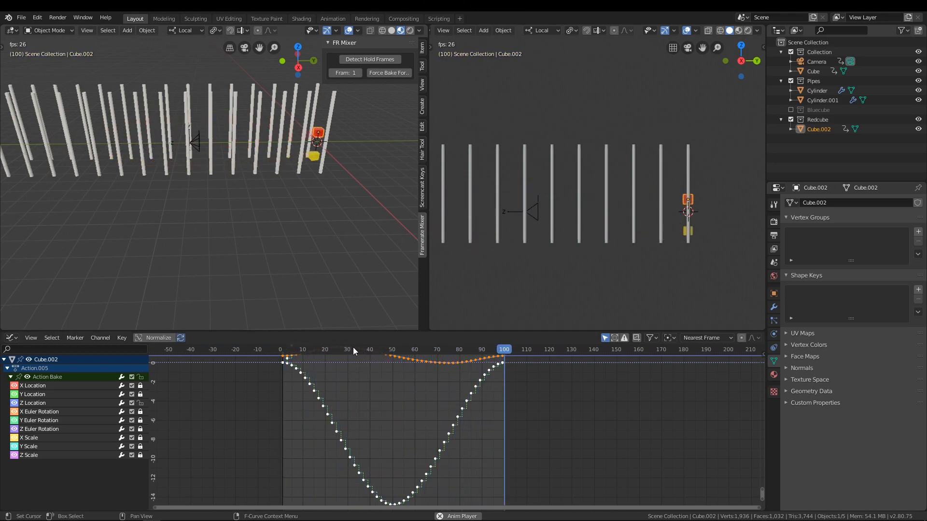
key("space")
key("Right")
key("Right")
key("Right")
key("Right")
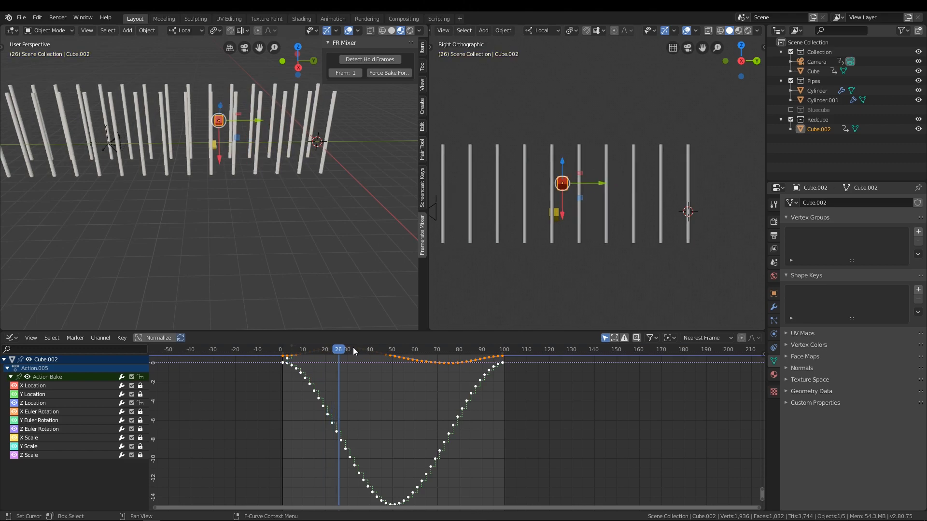
key("Right")
key("Right")
key("Right")
key("Right")
key("Right")
key("Right")
key("Right")
key("Right")
key("Right")
key("Right")
key("Right")
key("Right")
key("Right")
key("Right")
key("Right")
key("Right")
key("Left")
key("Left")
key("Left")
key("Left")
key("Left")
key("Left")
key("Left")
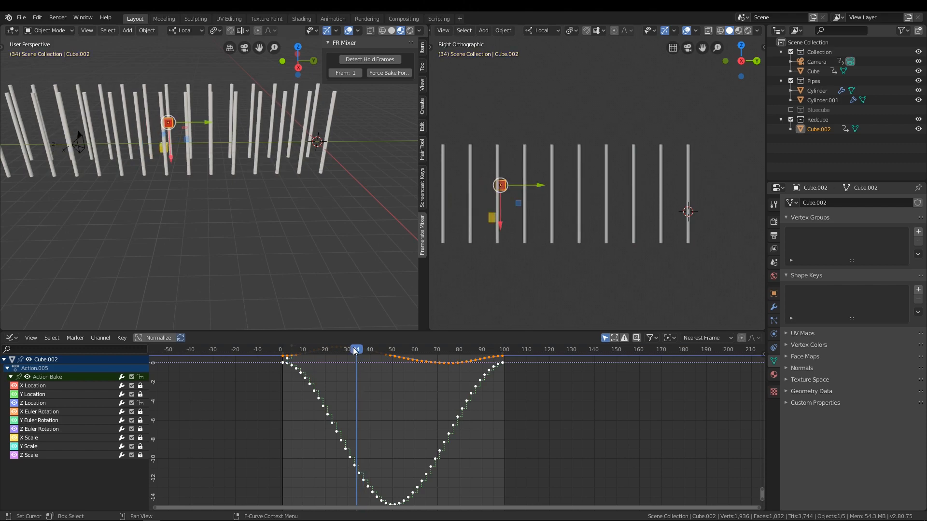
key("space")
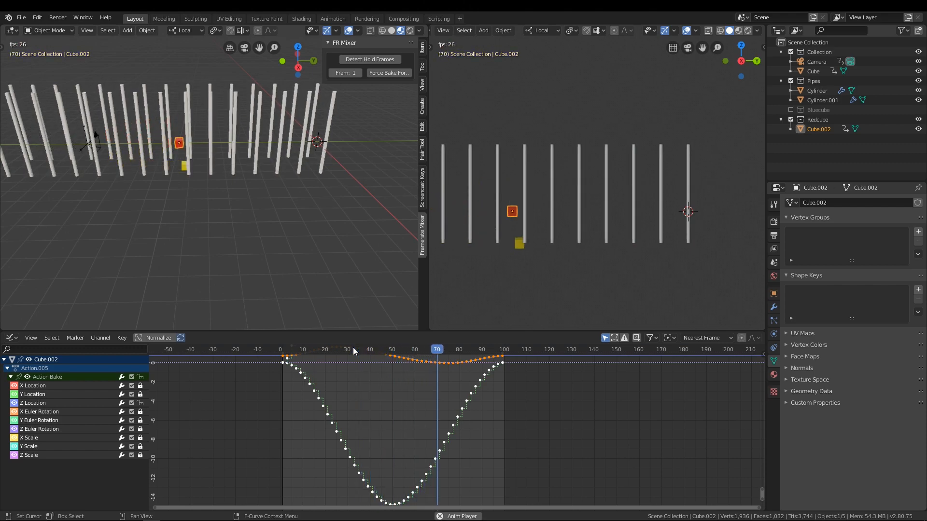
key("space")
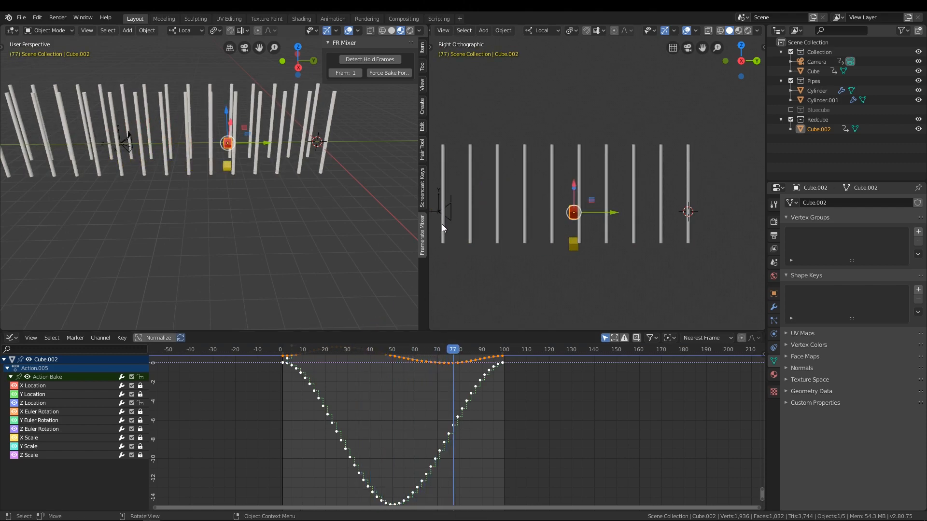
Select the camera and switch the side-view viewport to the camera's perspective
left_click(471, 269)
left_click(449, 203)
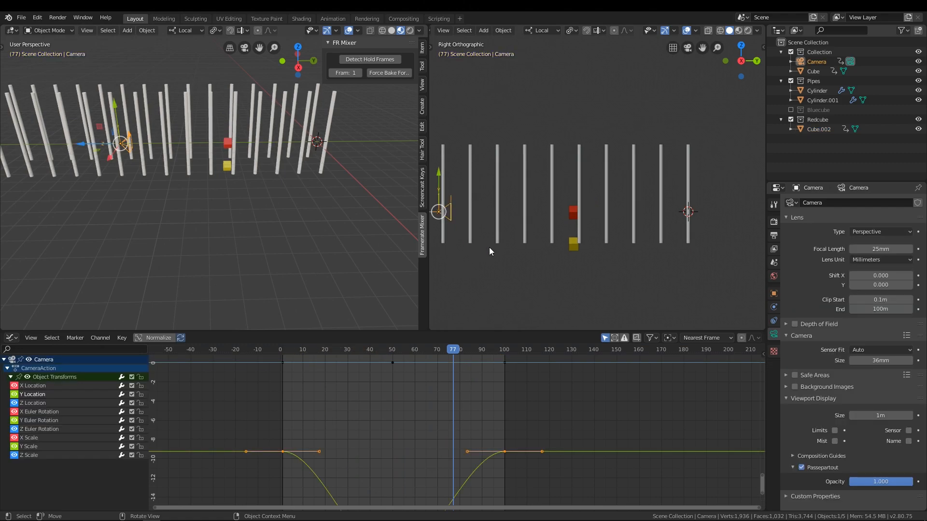
key("KP_0")
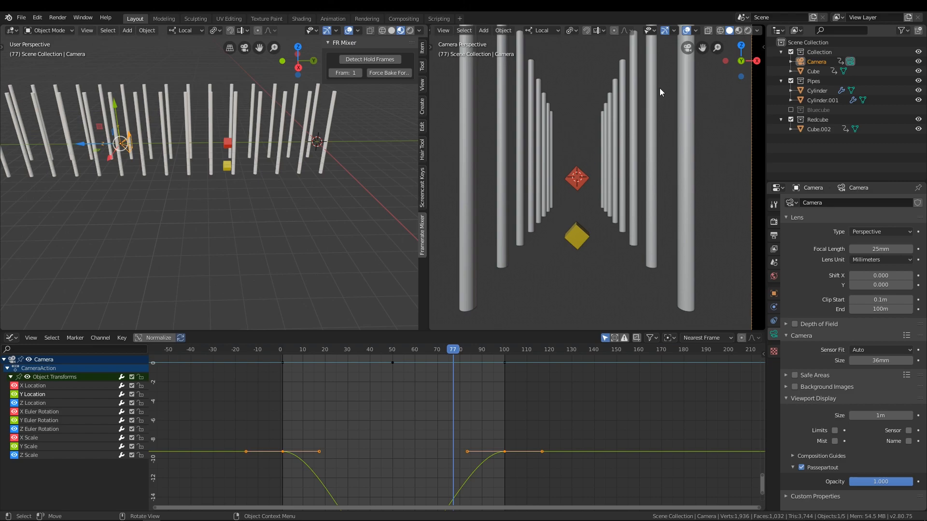
Play the animation through the camera, pause at frame 39 and step forward to frame 43 to examine the cubes' motion
key("space")
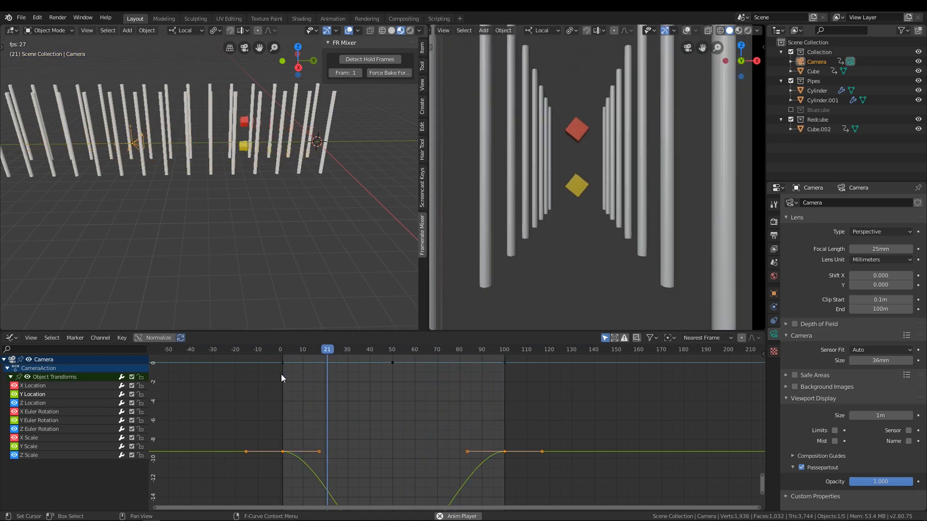
key("space")
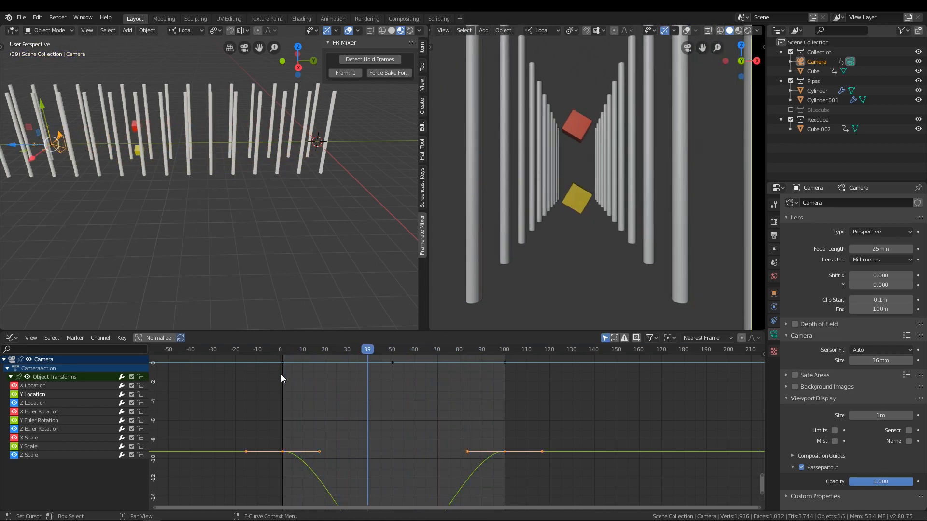
key("Right")
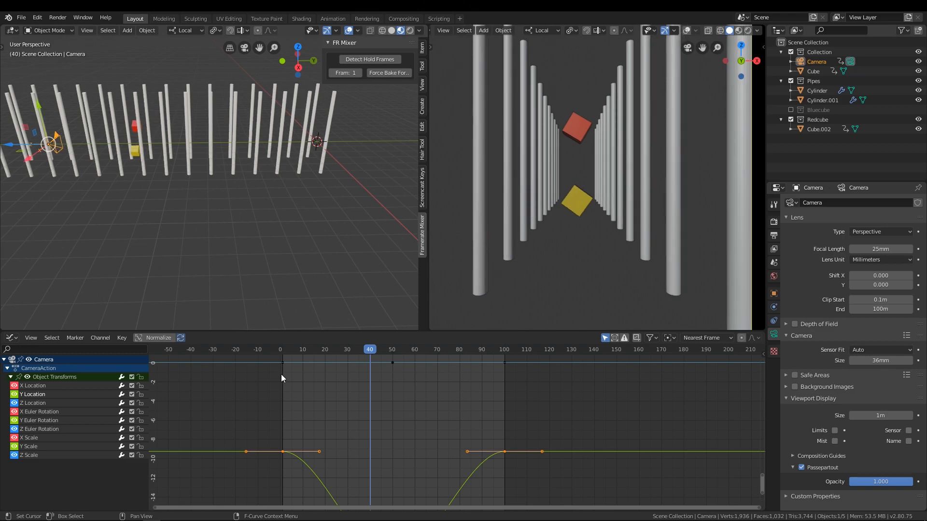
key("Right")
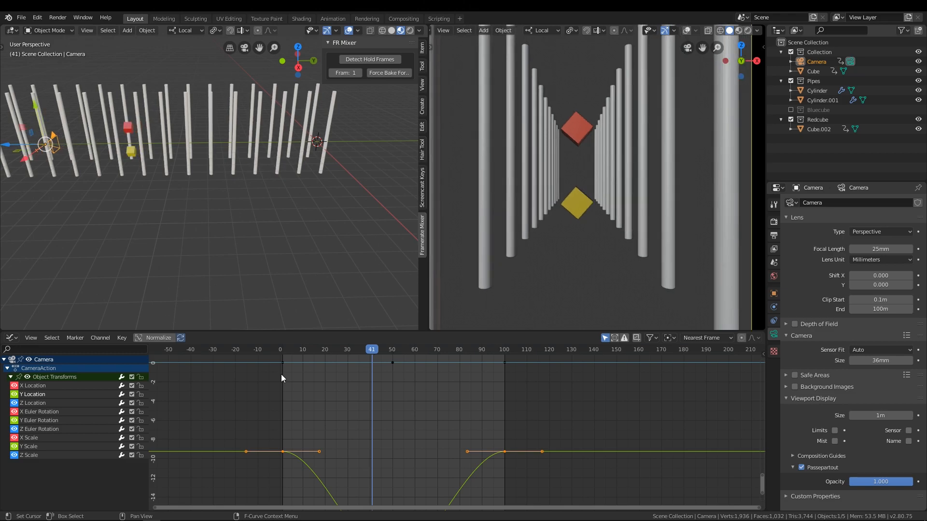
key("Right")
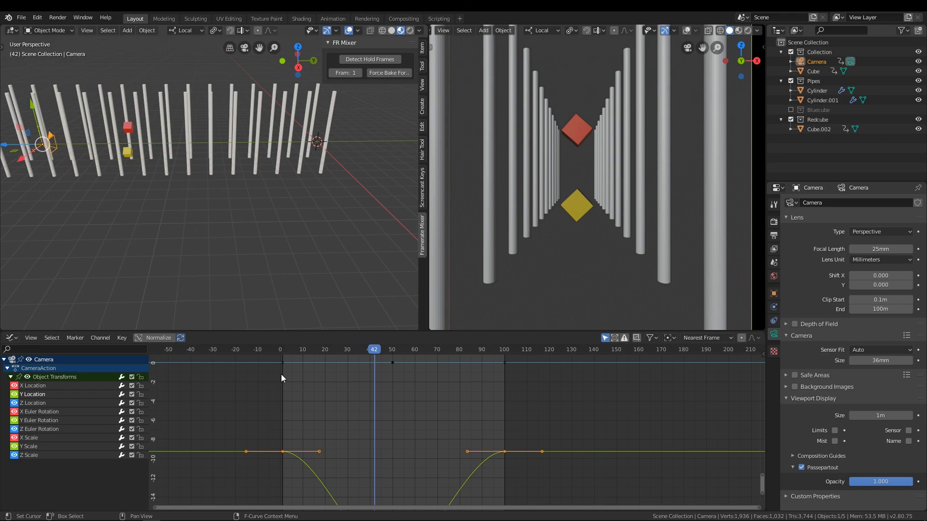
key("Right")
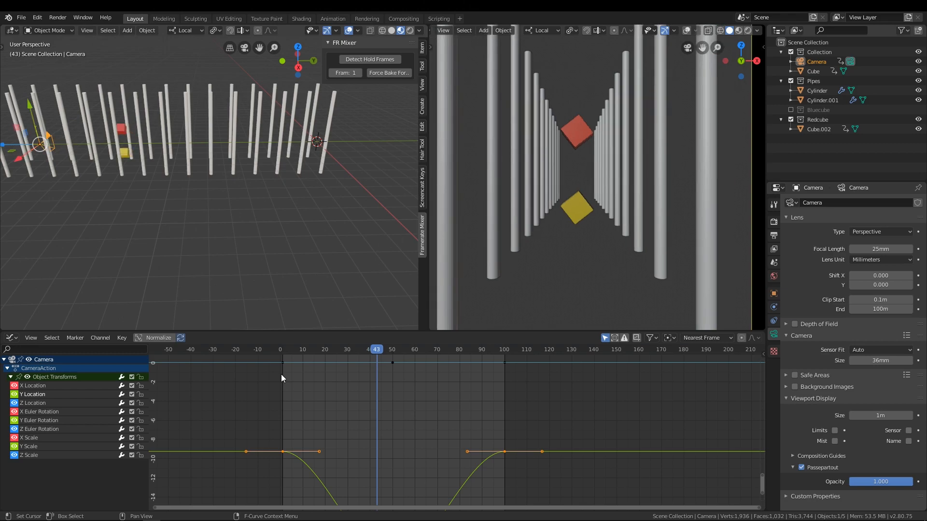
Replay the animation, pause at frame 53 and step back and forth up to frame 57 to compare the cubes' rotation
key("space")
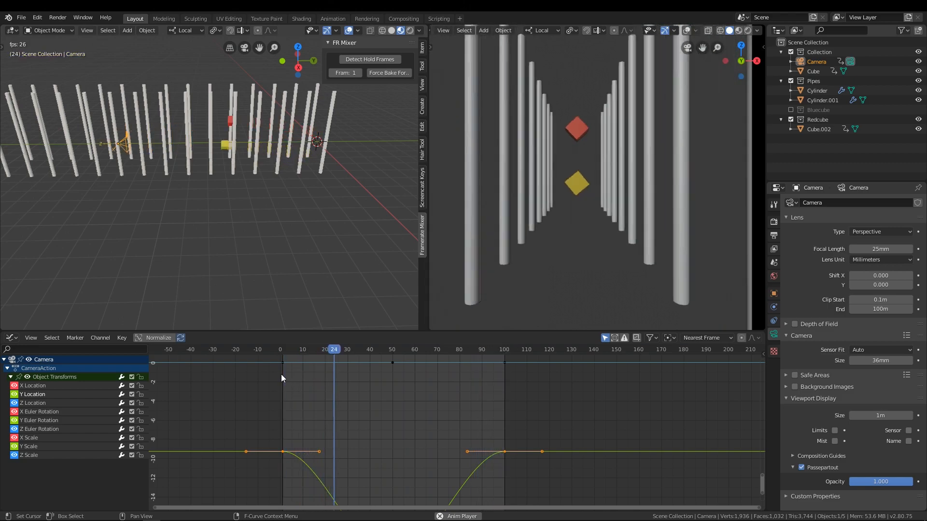
key("space")
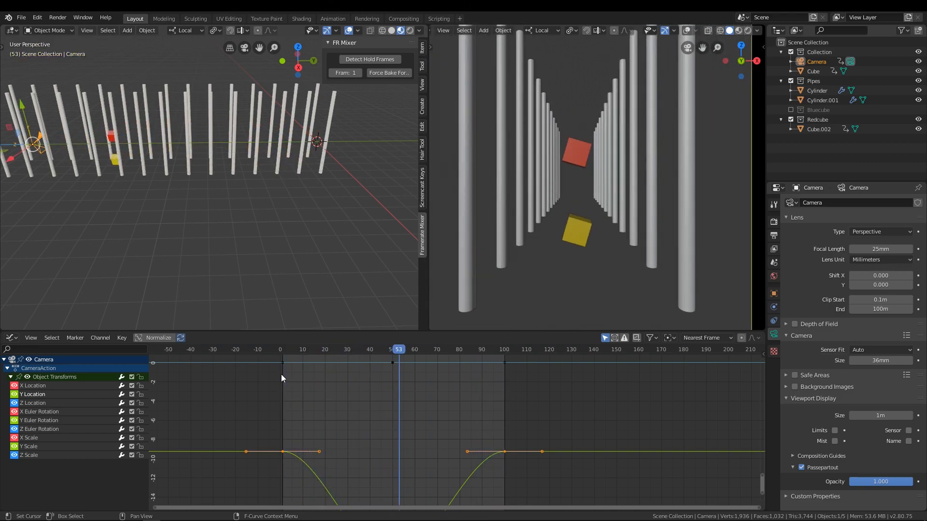
key("Right")
key("Right")
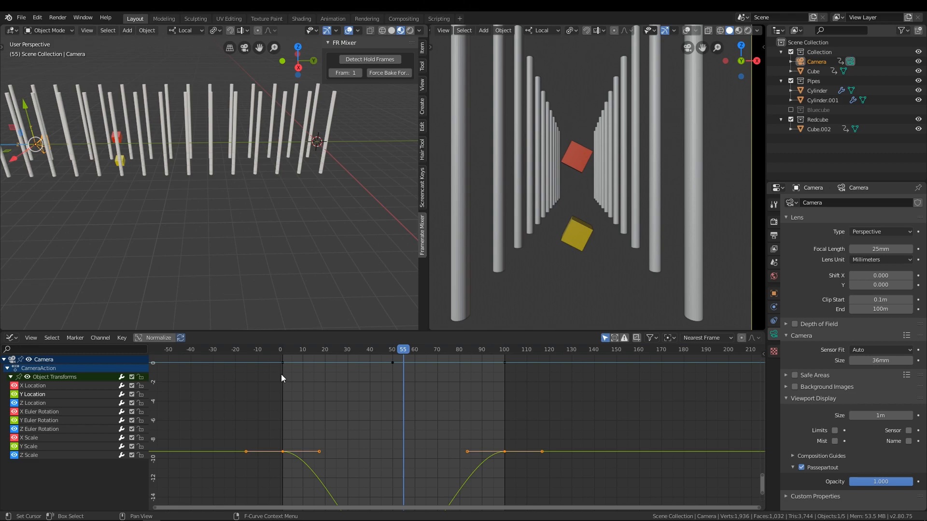
key("Left")
key("Left")
key("Right")
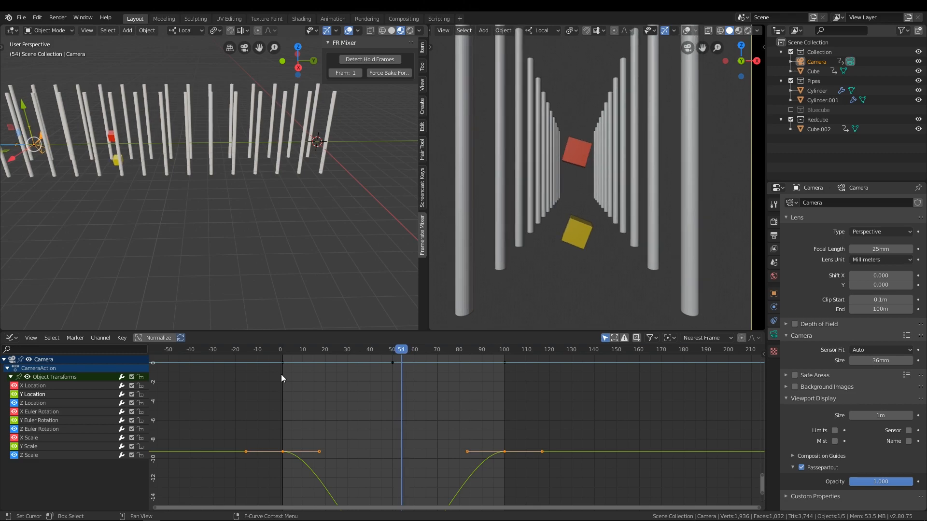
key("Right")
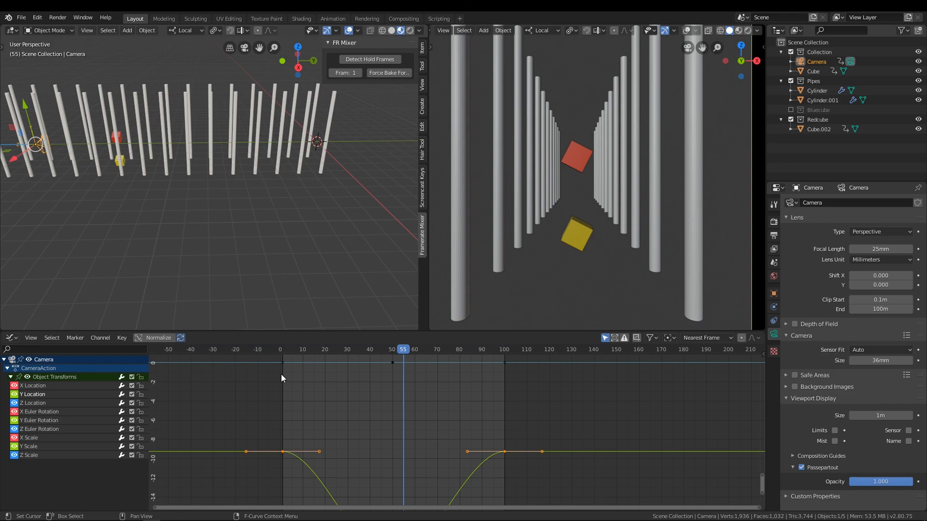
key("Right")
key("Right")
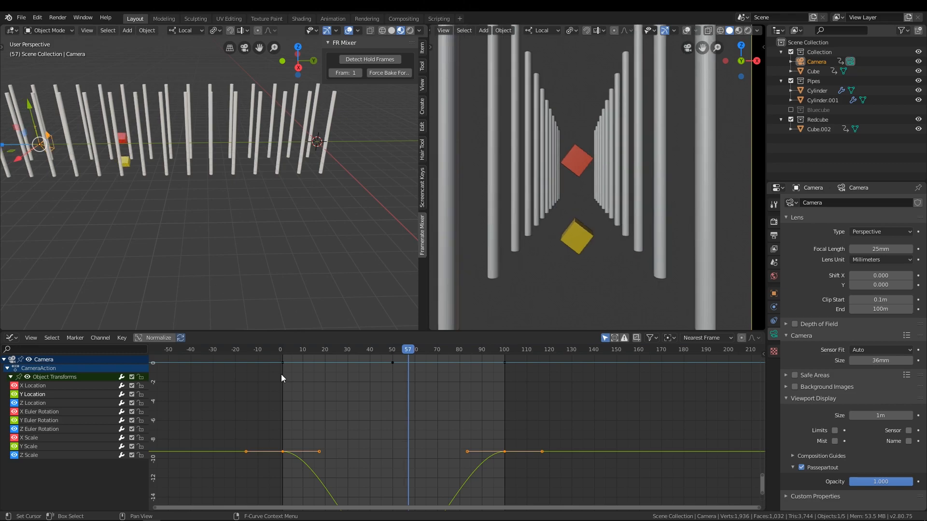
Step backward frame by frame to frame 41 to compare the red cube's held poses with the yellow cube
key("Left")
key("Left")
key("Left")
key("Left")
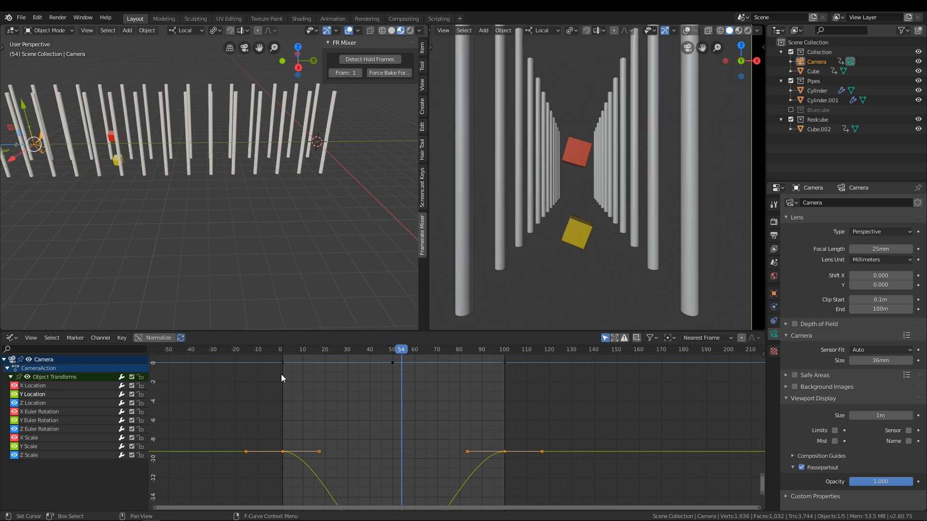
key("Left")
key("Left")
key("Left")
key("Left")
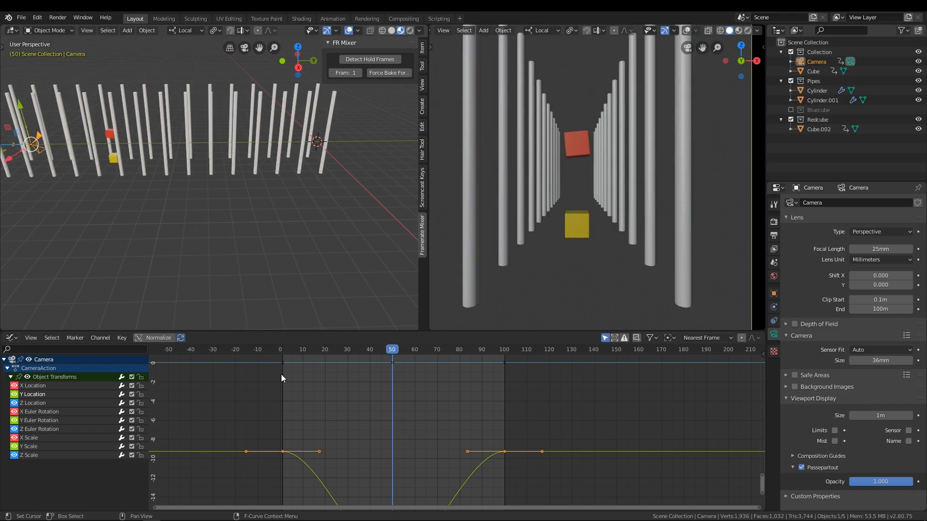
key("Left")
key("Left")
key("Left")
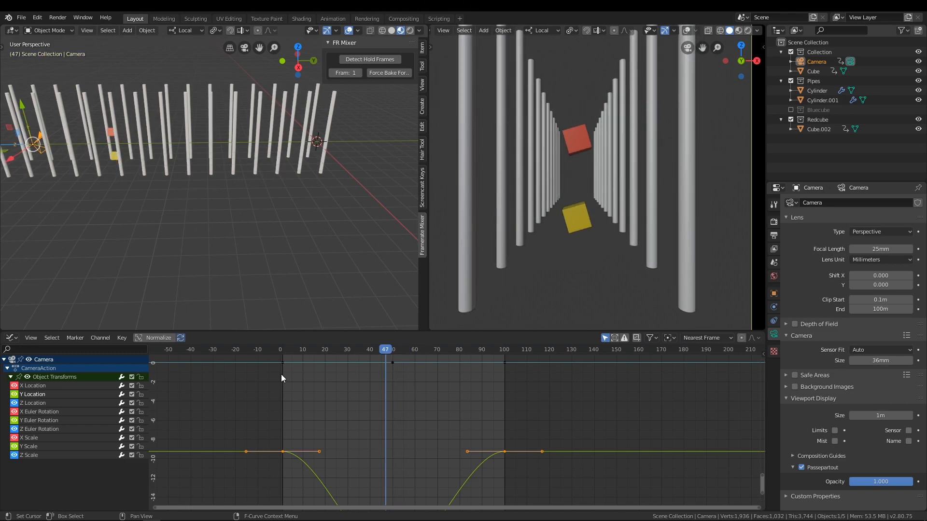
key("Left")
key("Left")
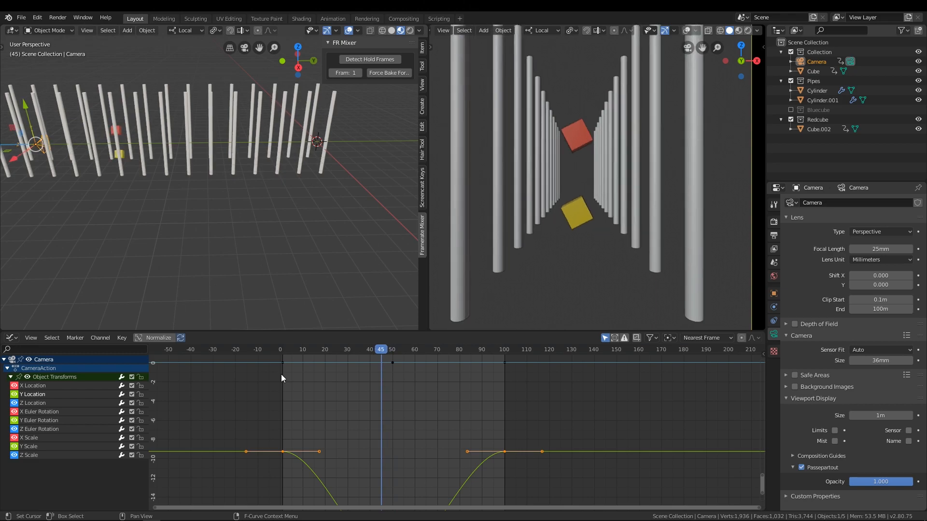
key("Left")
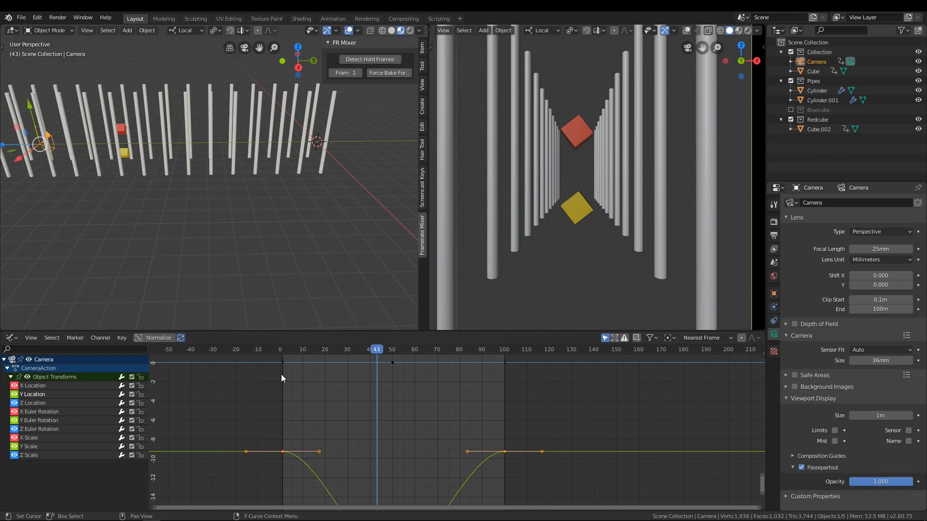
key("Left")
key("Left")
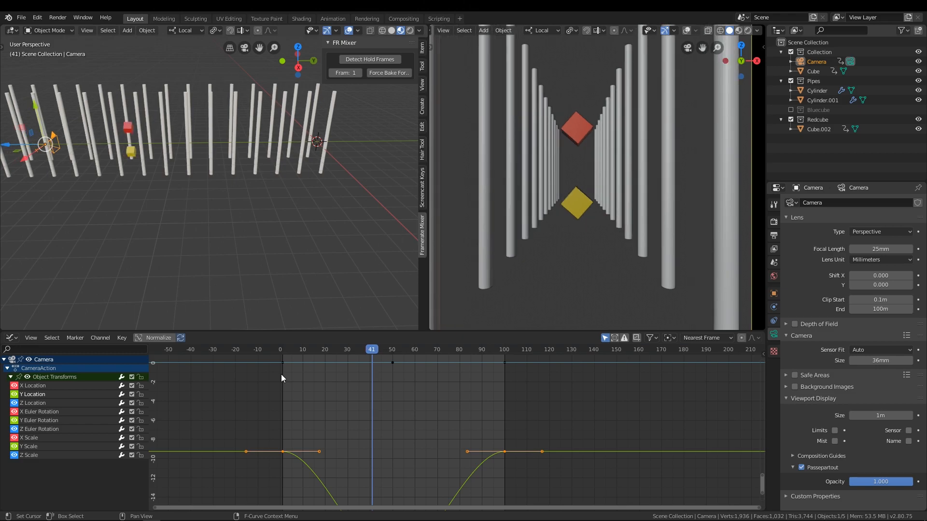
Step forward from frame 41 to frame 46 to examine the cubes against the moving camera
key("Right")
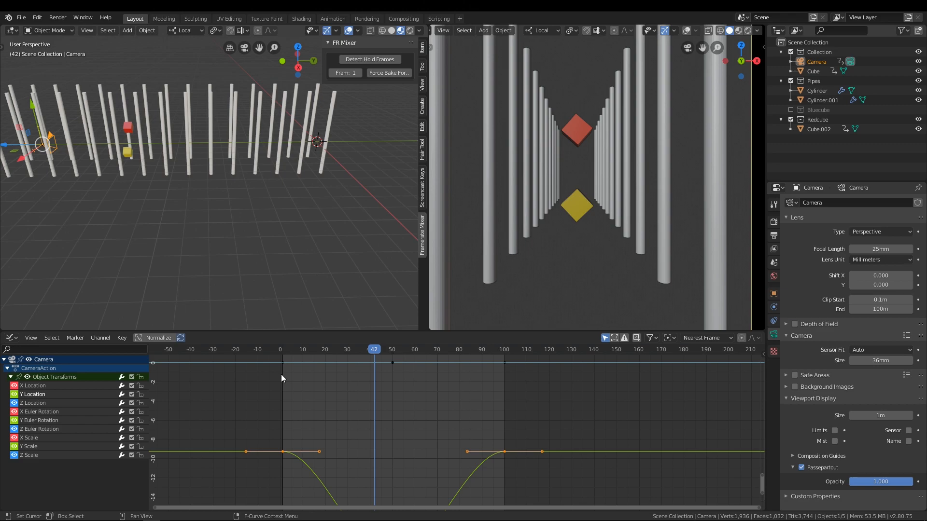
key("Right")
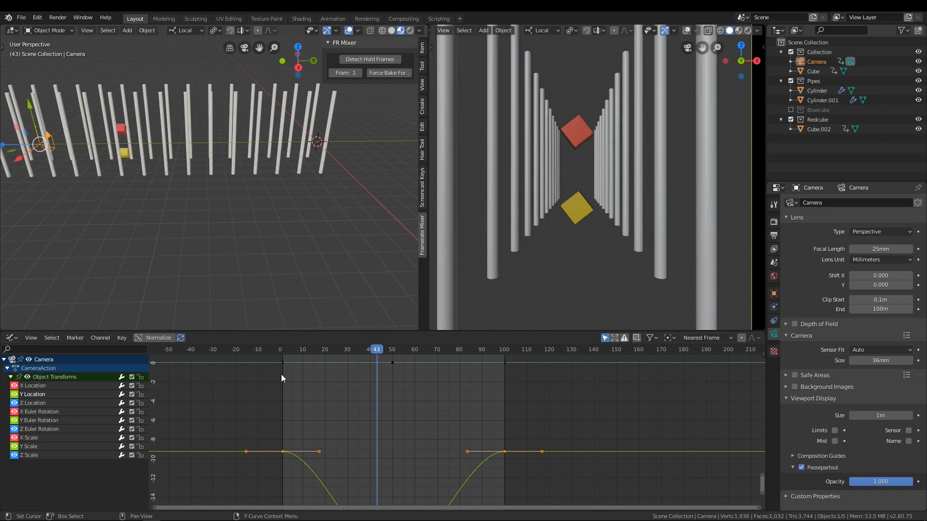
key("Right")
key("Right")
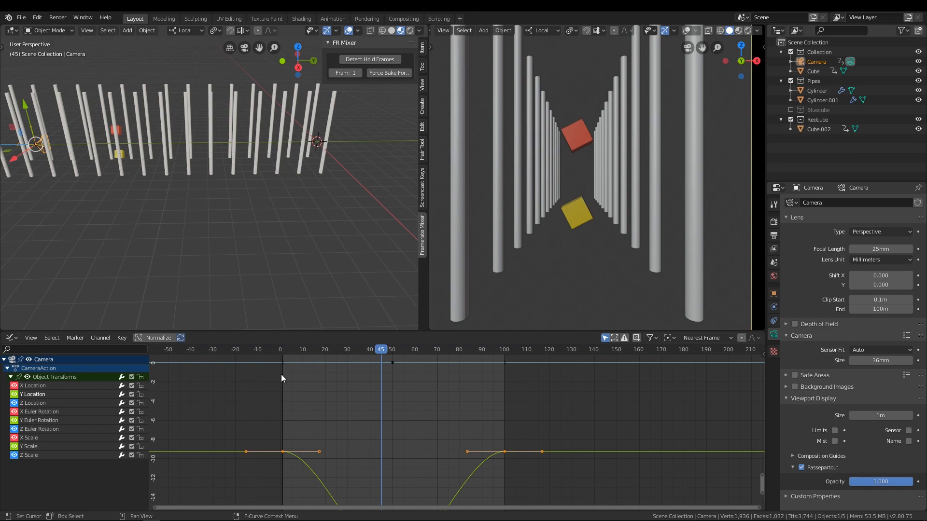
key("Right")
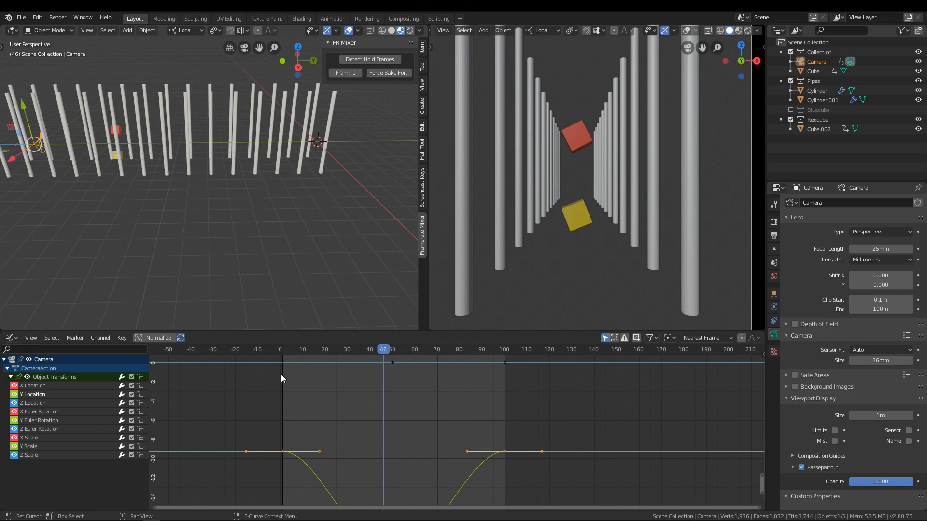
Play the animation through the camera again, pausing at frame 27 before resuming playback
key("space")
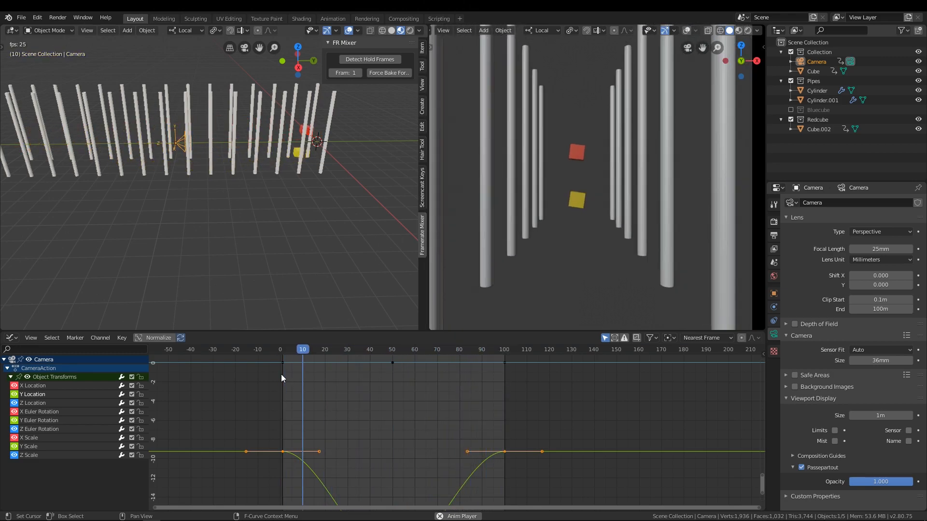
key("space")
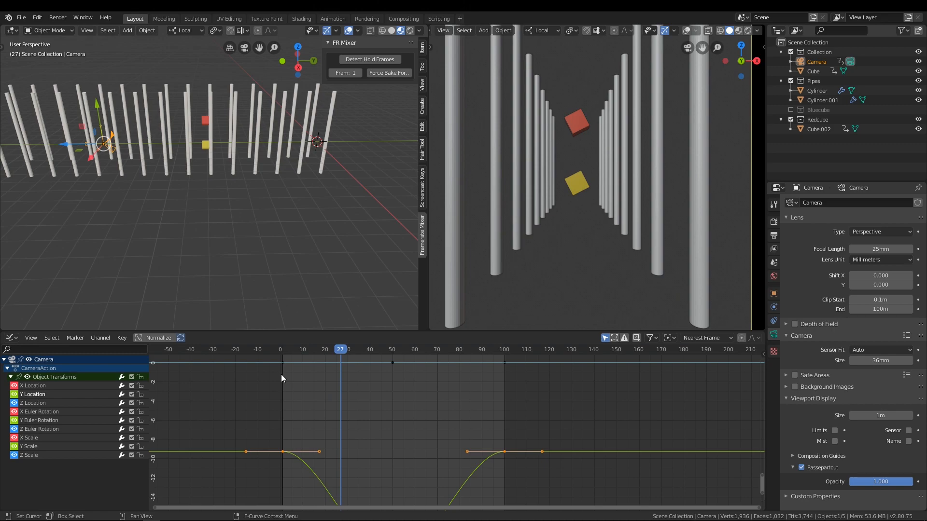
key("space")
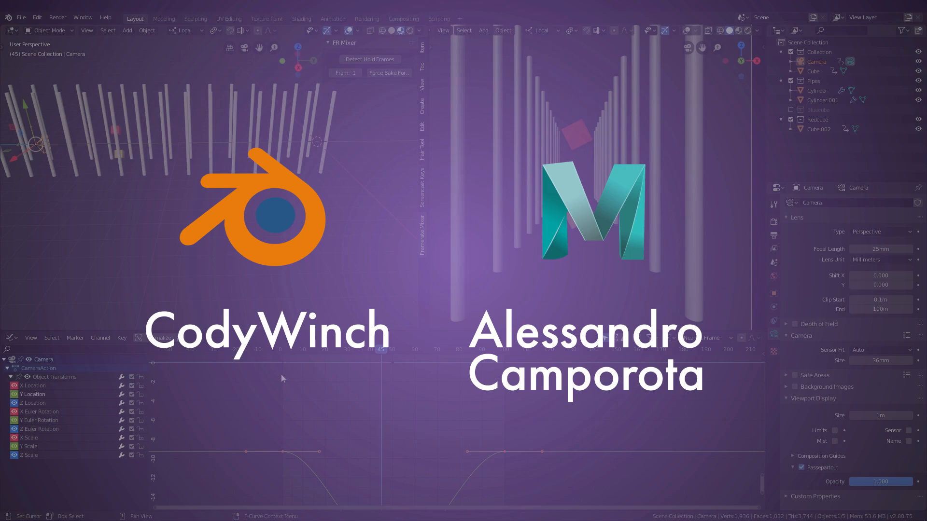
Replay the animation, pause at frame 57 and enable the Bluecube collection to bring the blue cube into the scene
key("space")
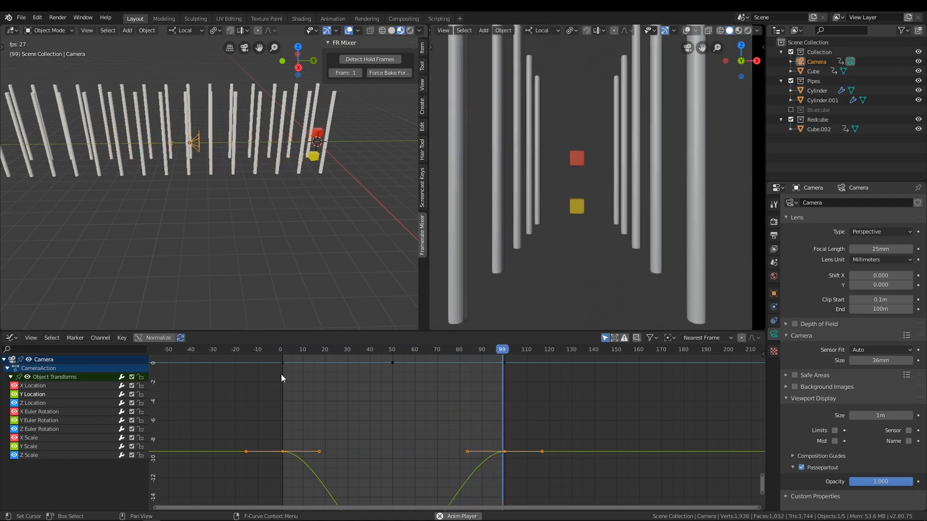
key("space")
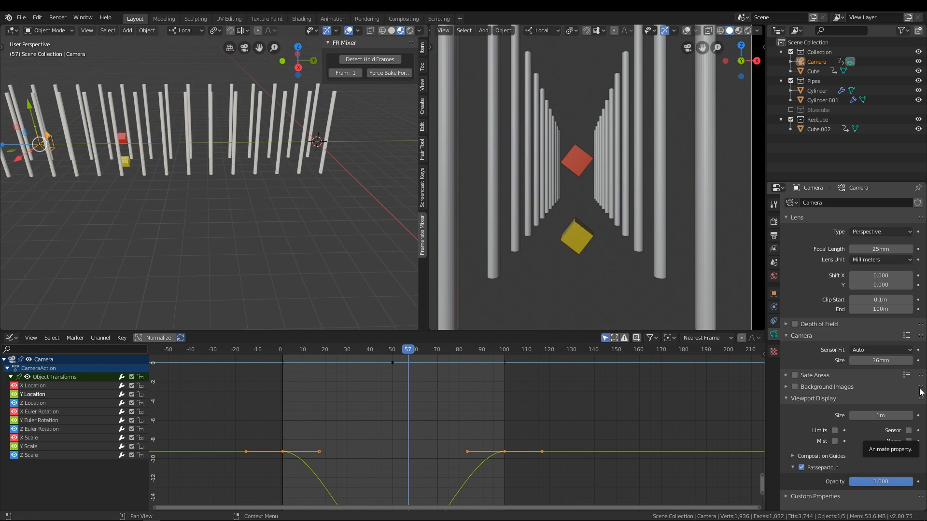
left_click(577, 163)
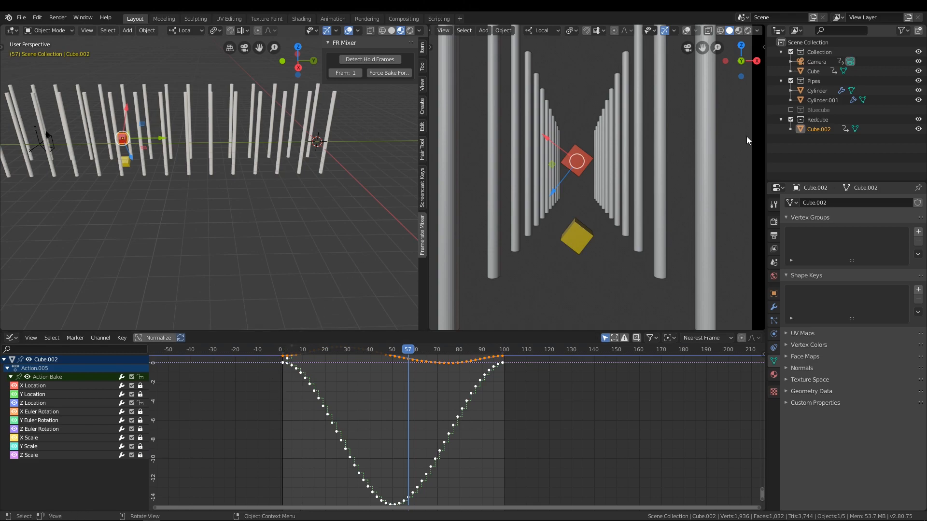
left_click(791, 110)
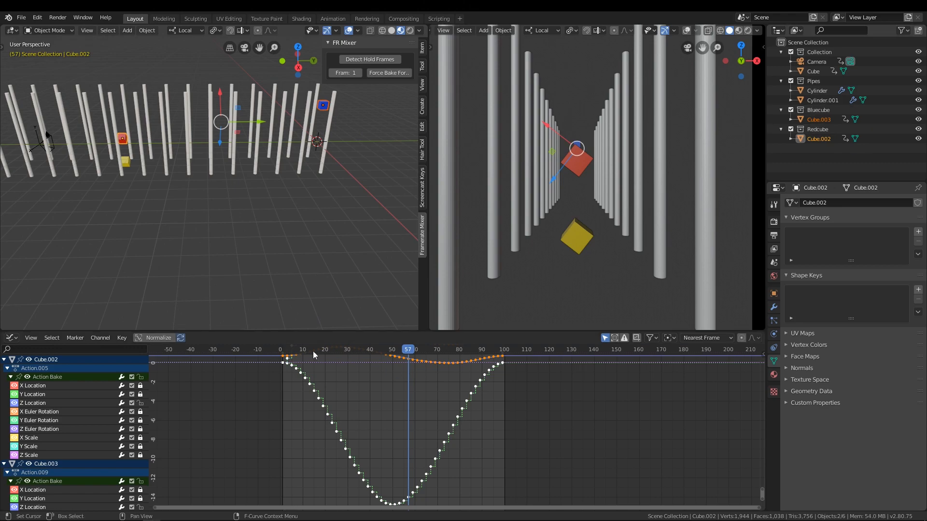
Scrub the timeline to frame 47 and play the animation to compare the blue, red and yellow cubes
left_click_drag(289, 355, 386, 357)
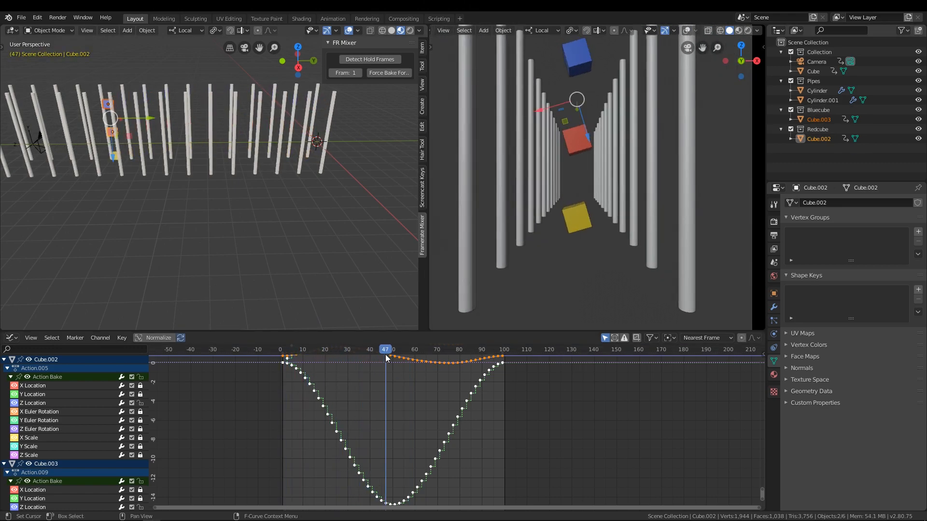
key("space")
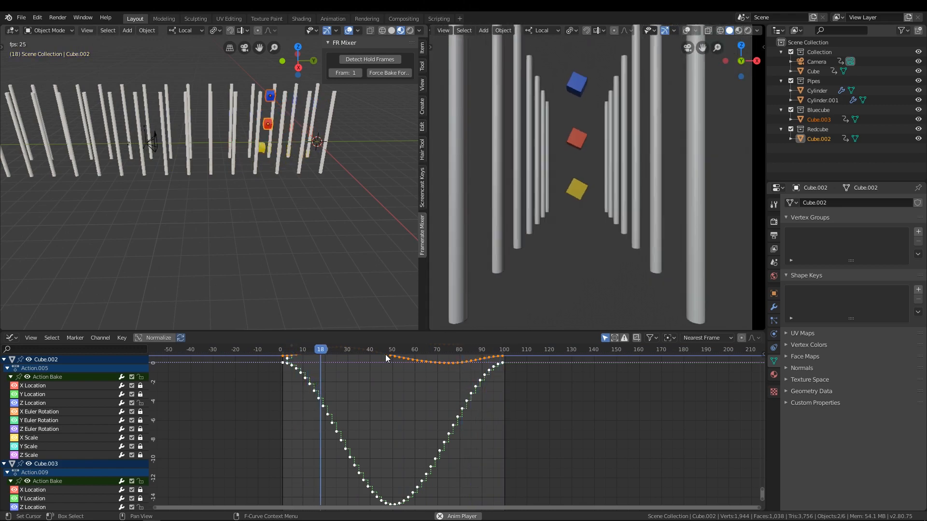
key("space")
Starting from frame 0, detect the hold frames of the blue cube to bake a camera offset for it
left_click(280, 352)
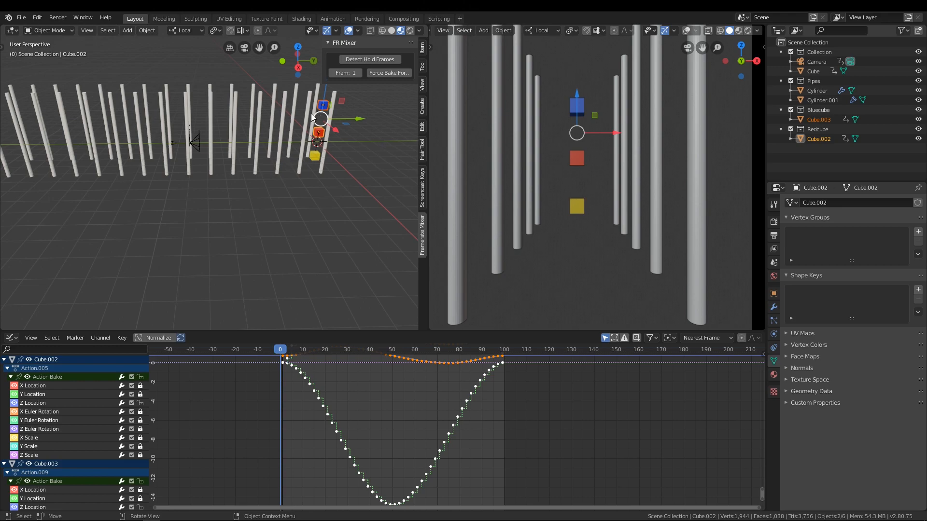
left_click(193, 143)
left_click(324, 107)
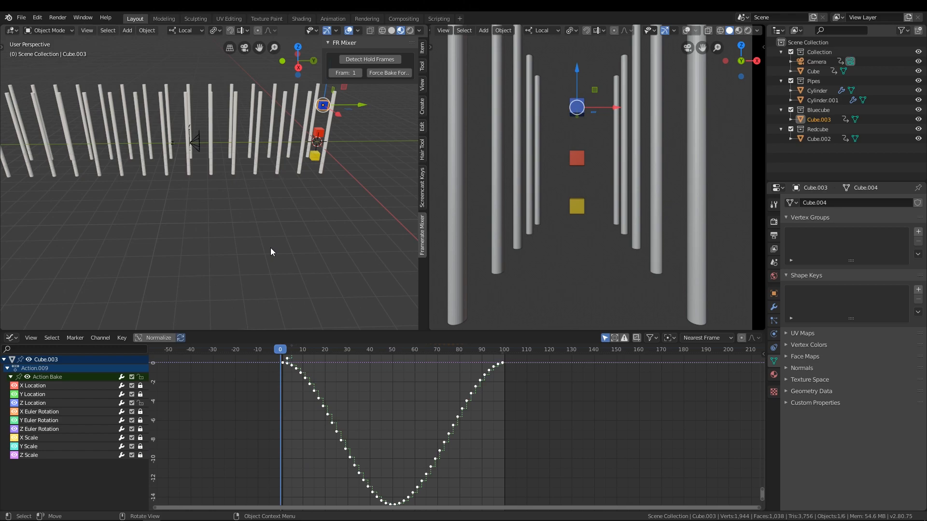
left_click(369, 59)
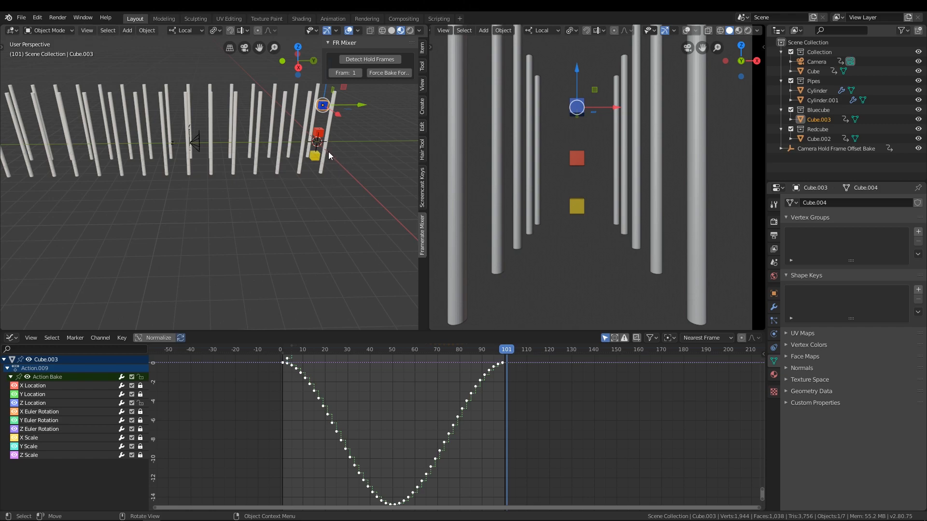
Select the Camera Hold Frame Offset Bake empty and inspect its baked curves while scrubbing to frame 18
middle_click_drag(329, 153, 328, 186)
scroll(301, 182, "up", 6)
left_click(370, 133)
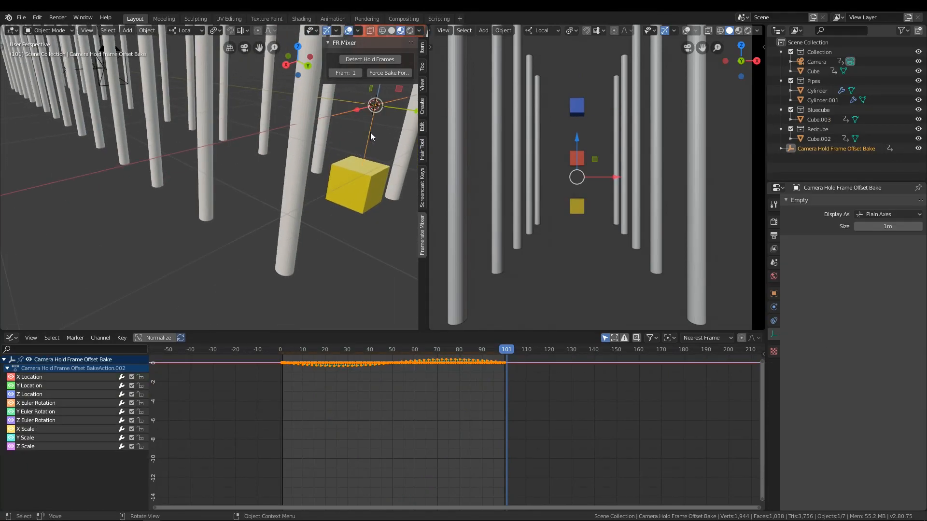
scroll(291, 185, "down", 6)
middle_click_drag(291, 221, 267, 238)
middle_click_drag(280, 372, 274, 431, "ctrl")
left_click_drag(221, 350, 256, 351)
middle_click_drag(300, 235, 236, 236)
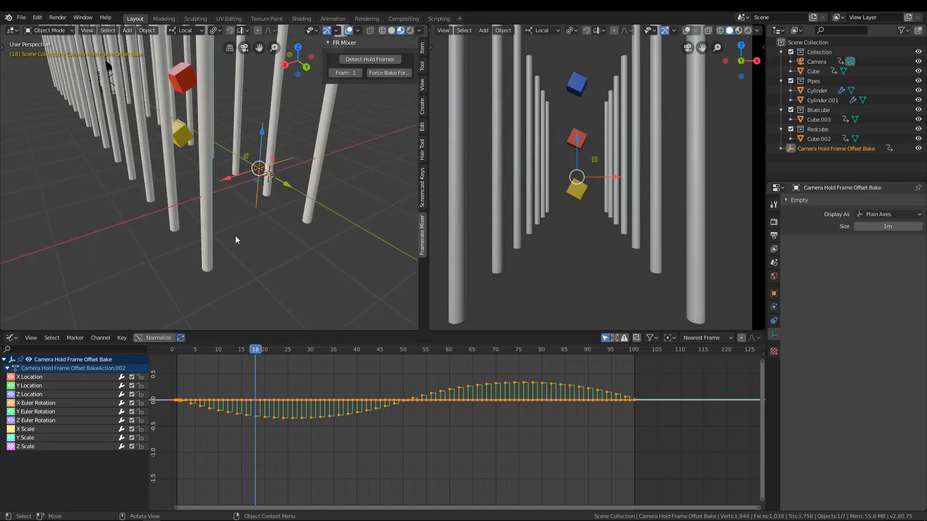
Play the animation from frame 1 to watch the offset empty's motion, stopping at frame 92
left_click(172, 353)
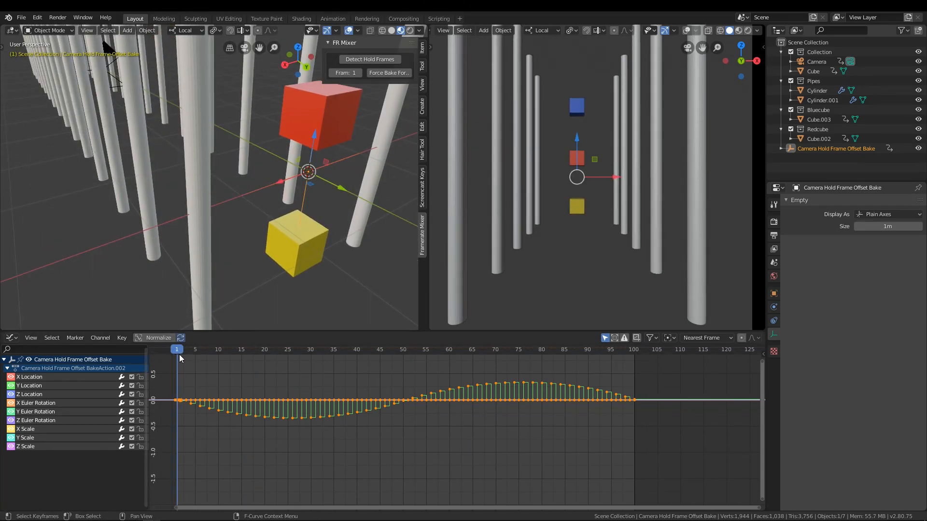
key("space")
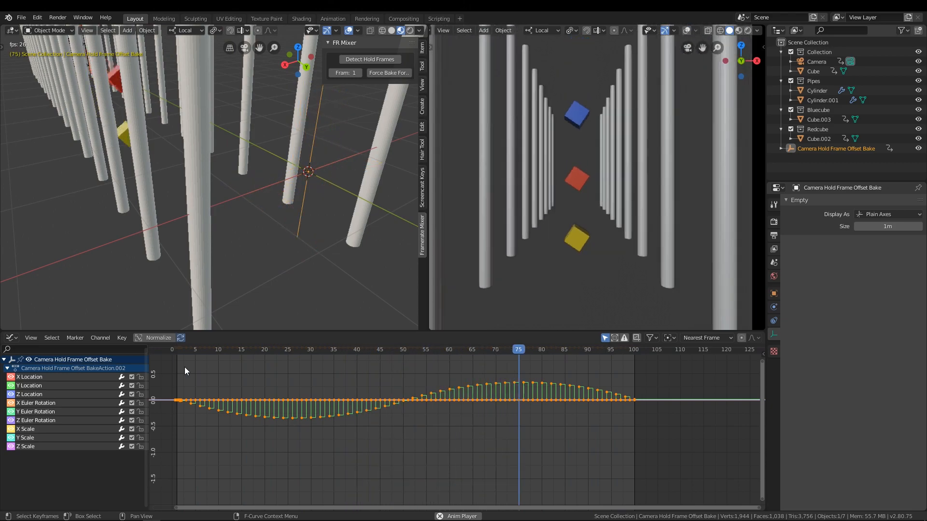
key("space")
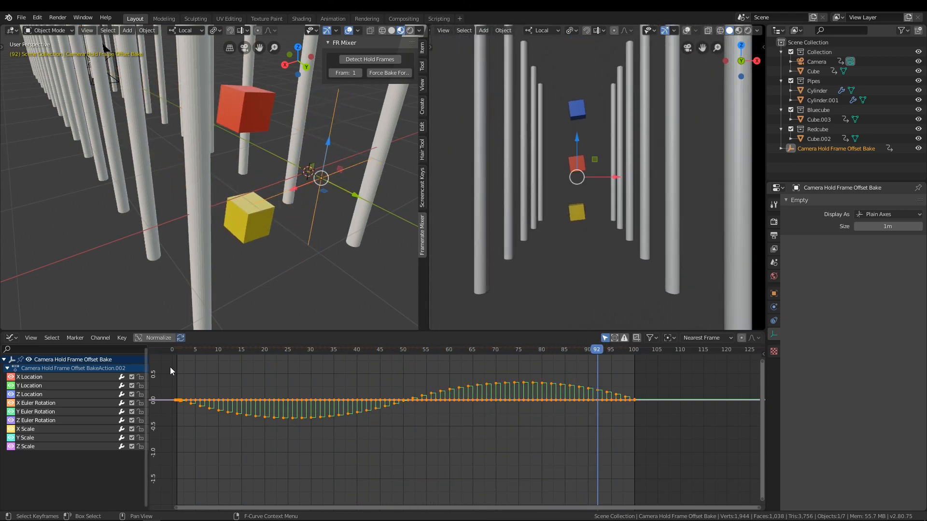
At frame 1, parent the blue cube to the Camera Hold Frame Offset Bake empty using the Object option, then deselect everything
left_click(177, 349)
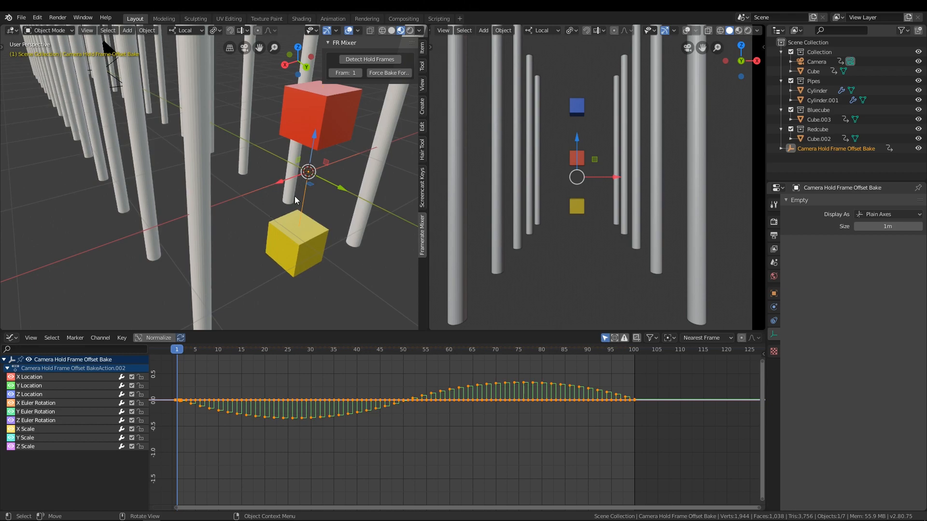
scroll(295, 198, "down", 4)
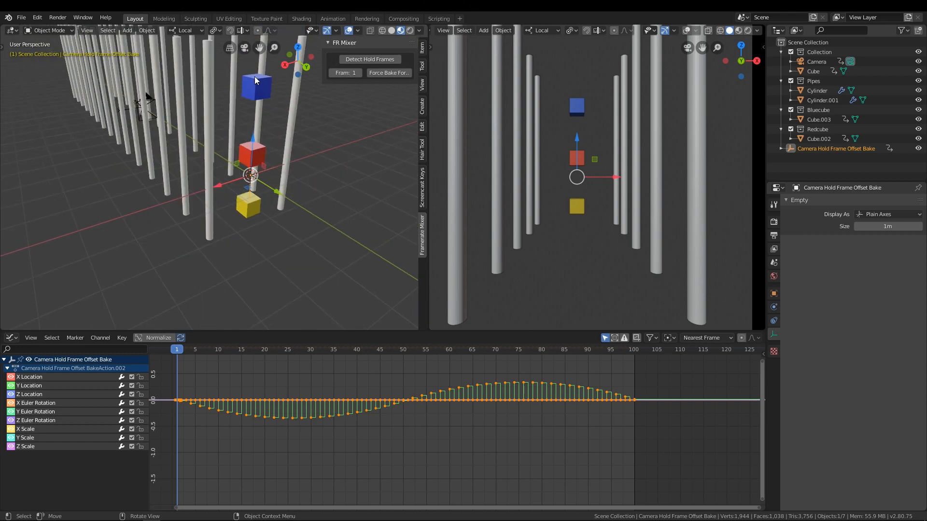
left_click(254, 77)
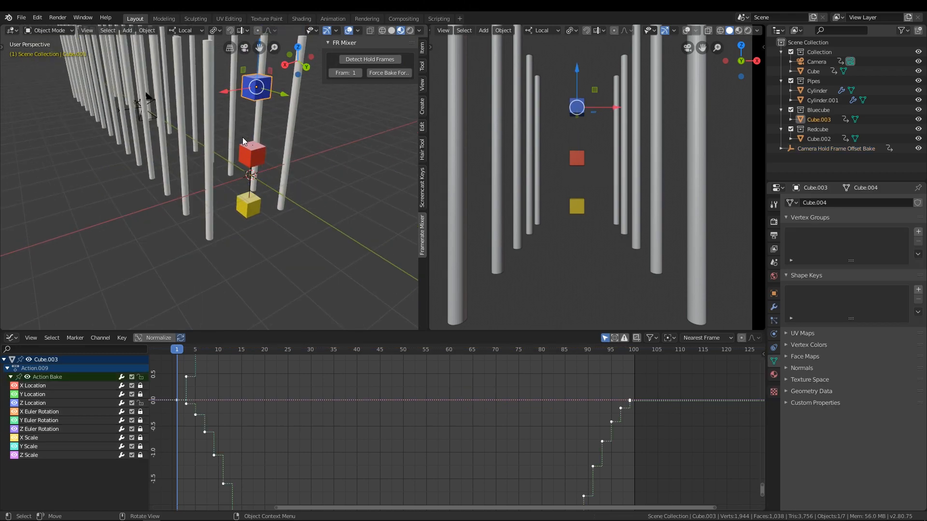
left_click(250, 187, "shift")
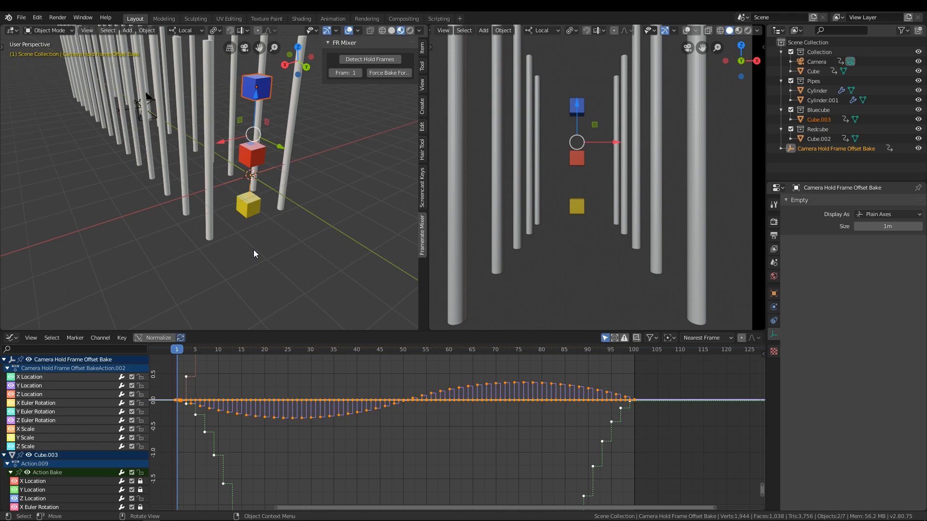
key("ctrl+p")
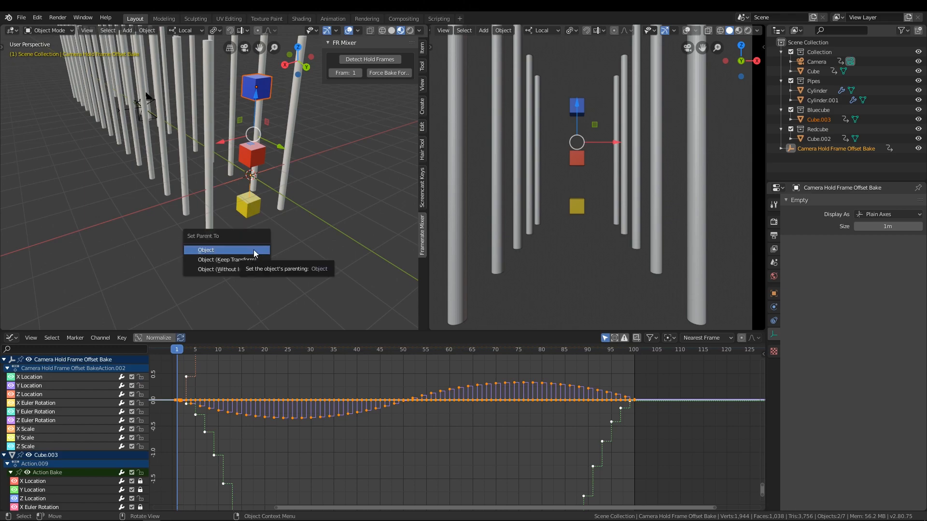
left_click(254, 251)
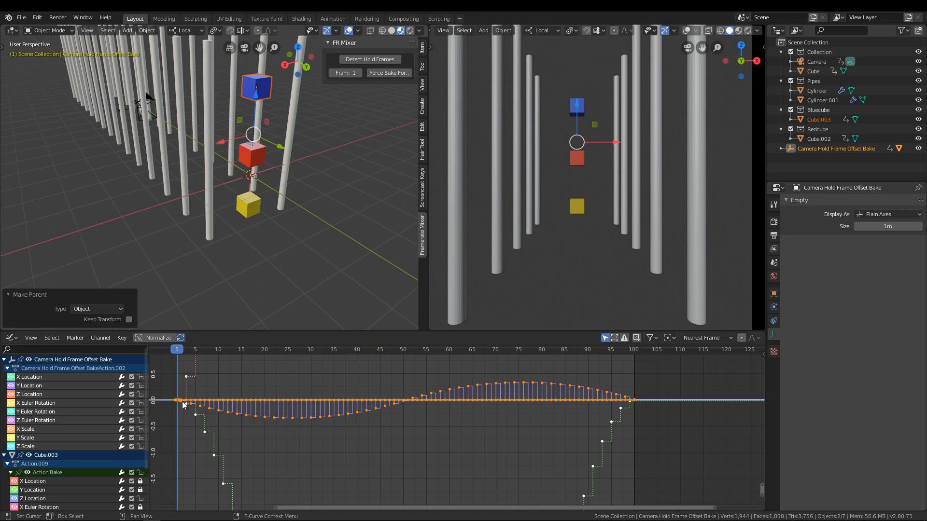
left_click(202, 278)
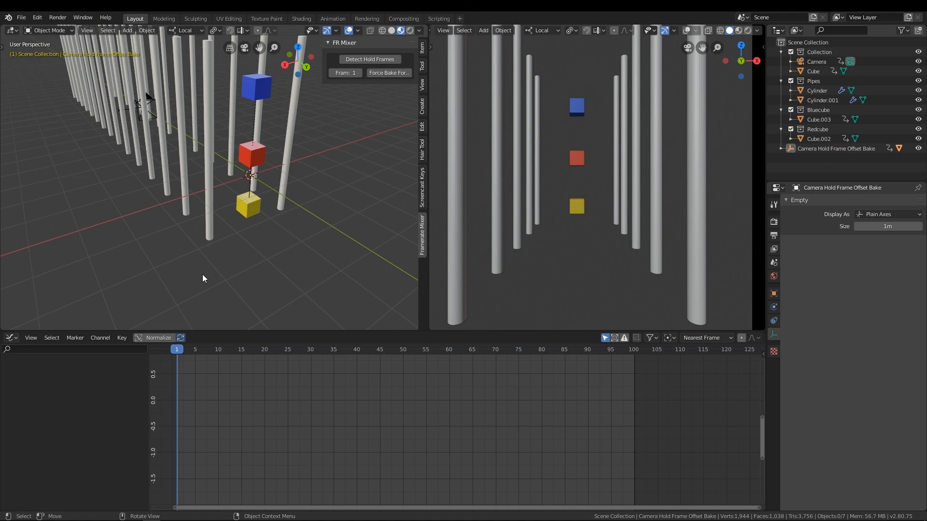
Play the animation several times from frame 1 to compare the parented blue cube with the red and yellow cubes through the camera
key("space")
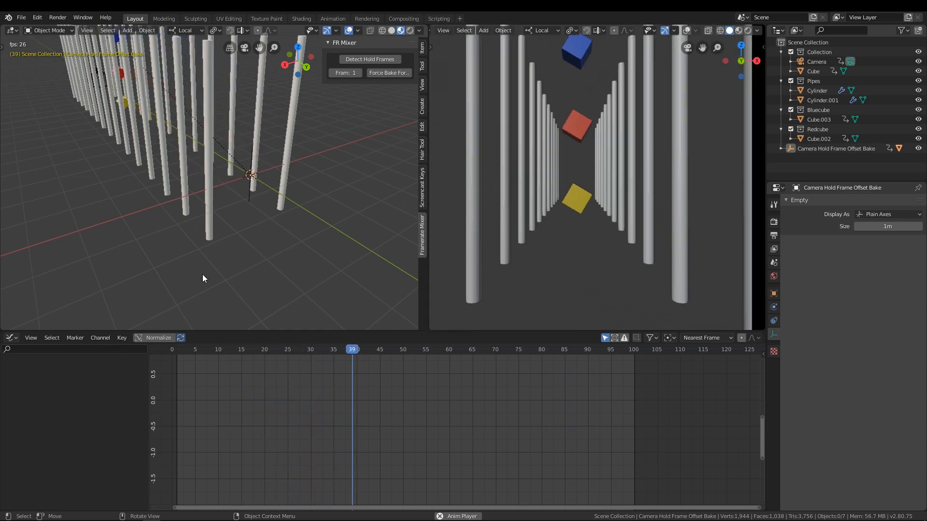
key("space")
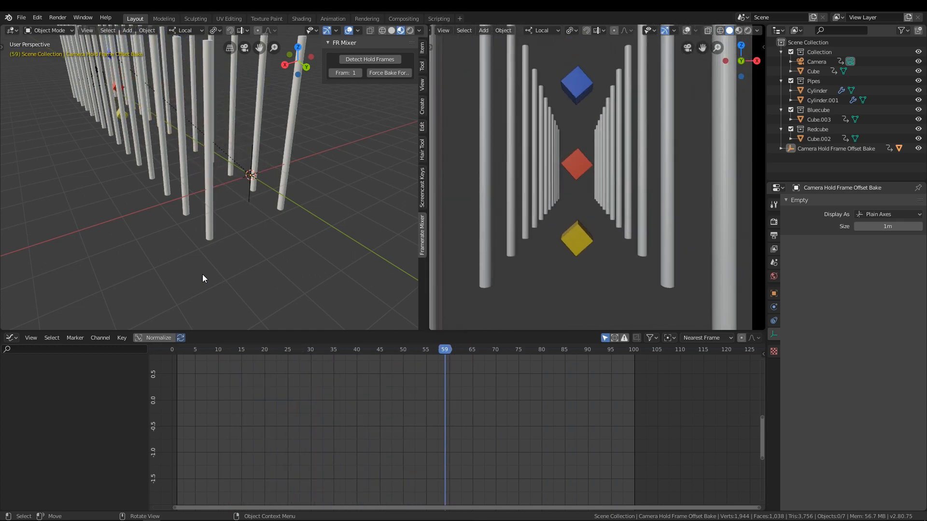
left_click(179, 353)
left_click(178, 357)
key("space")
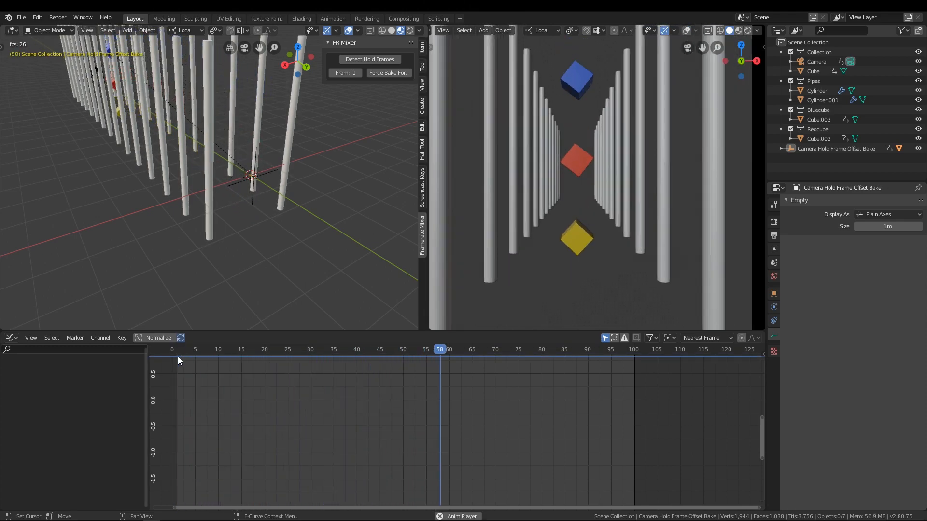
key("space")
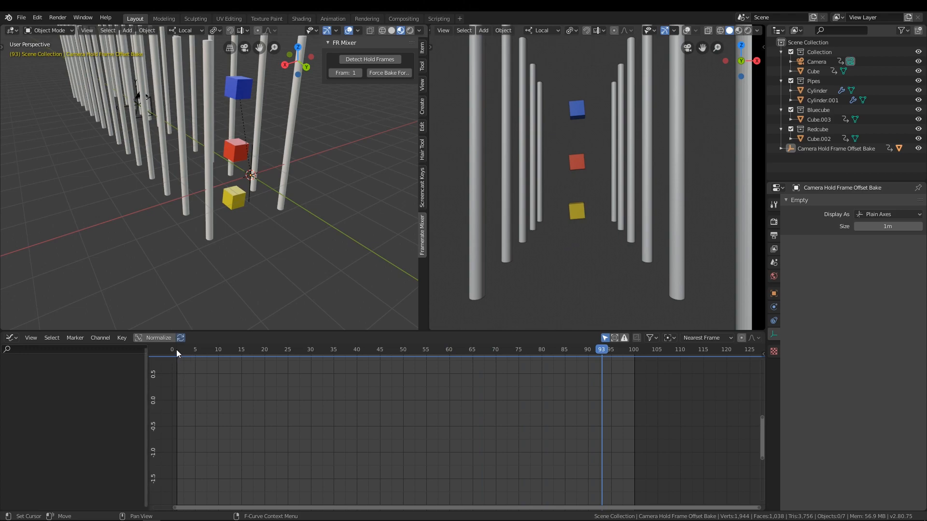
left_click(176, 350)
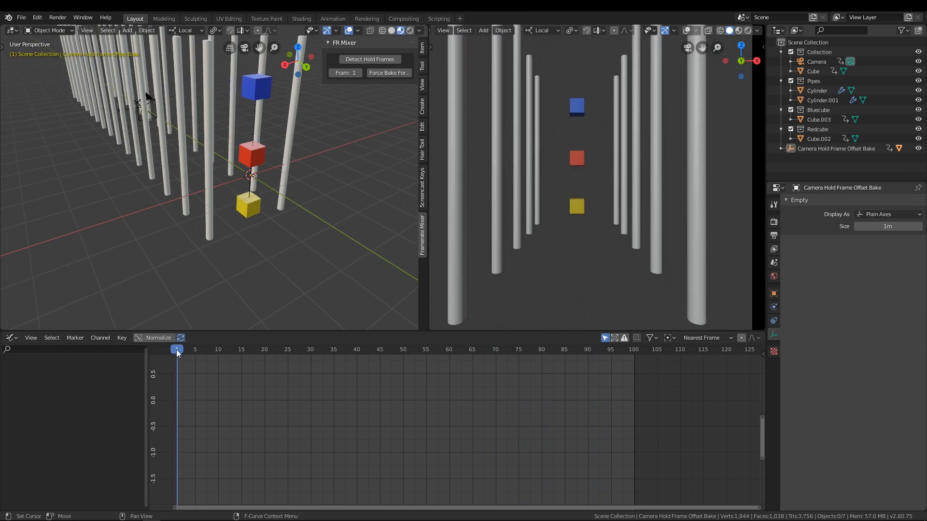
key("space")
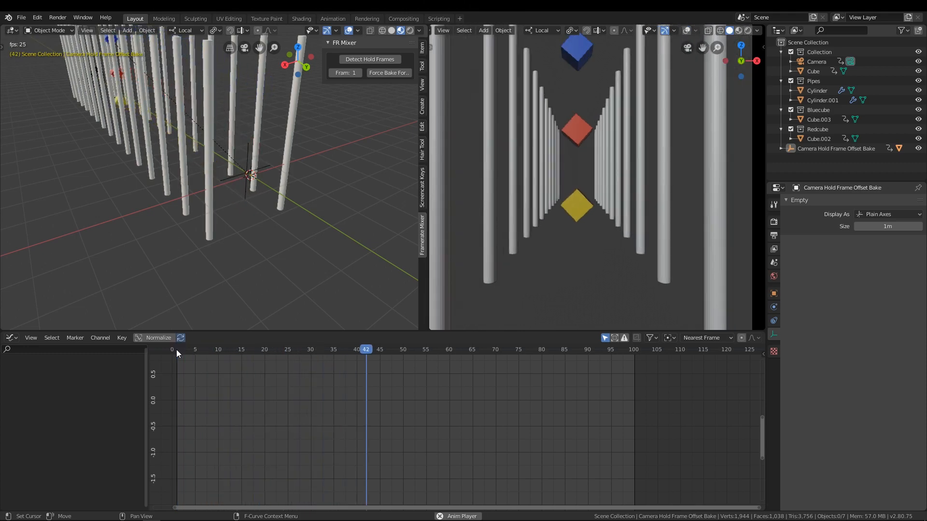
key("space")
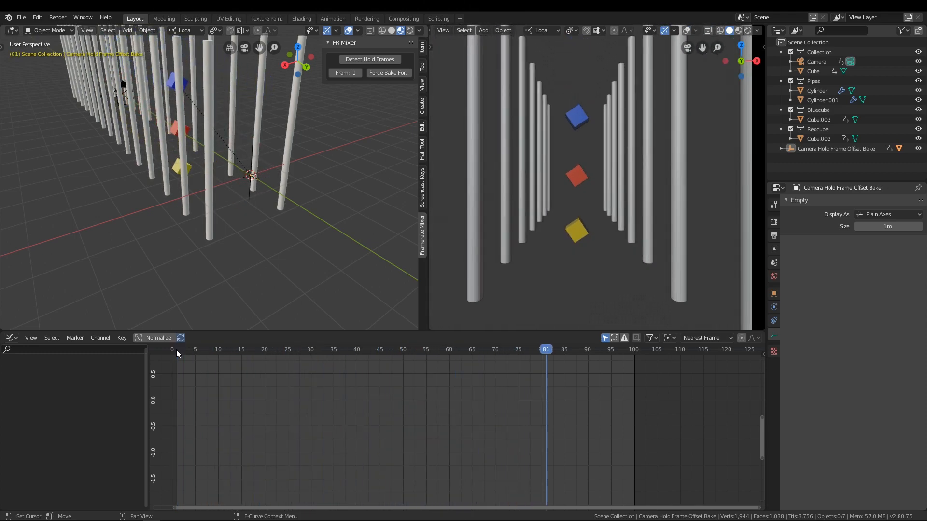
Jump to frame 10 and step forward to frame 15 to examine how the three cubes move frame by frame
left_click(218, 349)
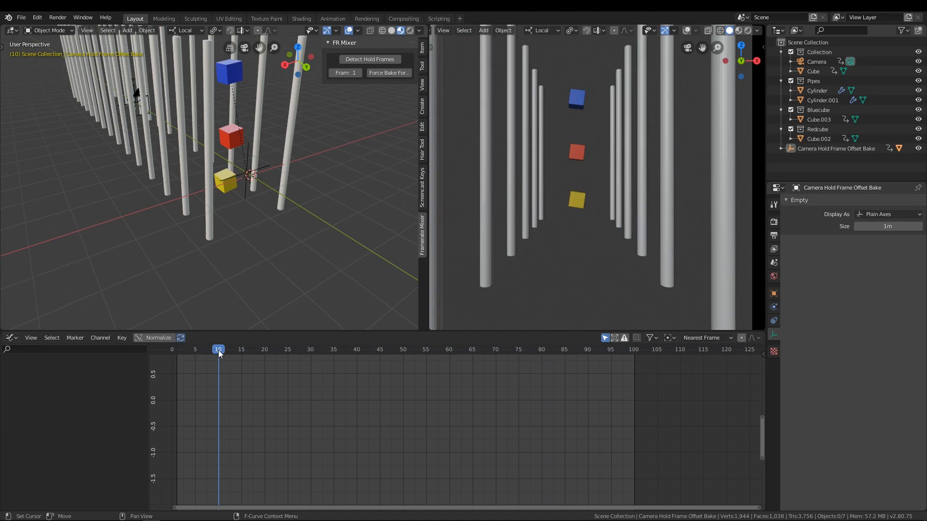
key("Right")
key("Right")
key("Right")
key("Right")
key("Right")
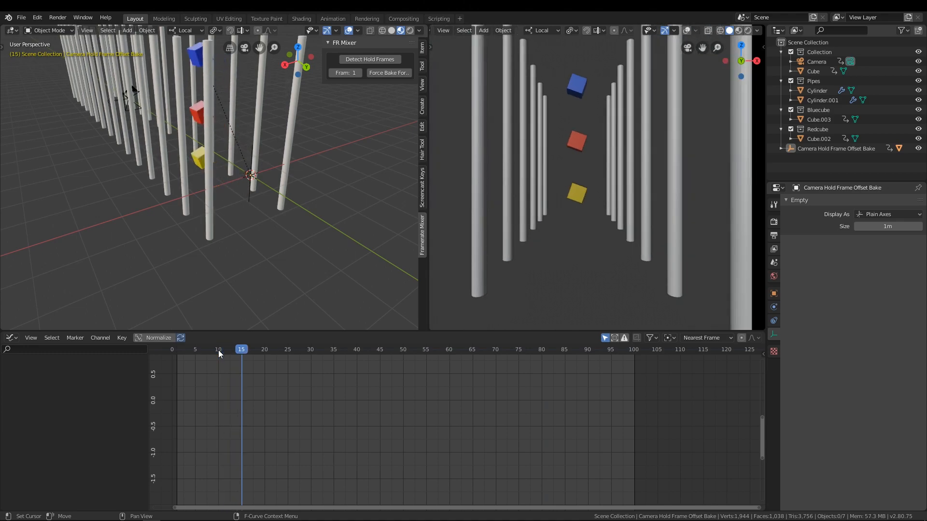
Replay the animation from frame 1 and pause at frame 40 to compare the three cubes
left_click(177, 354)
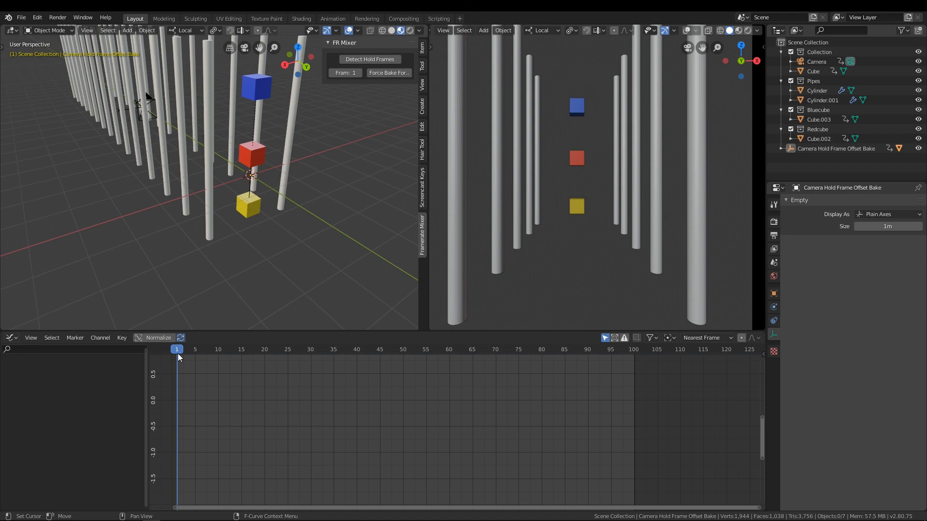
key("space")
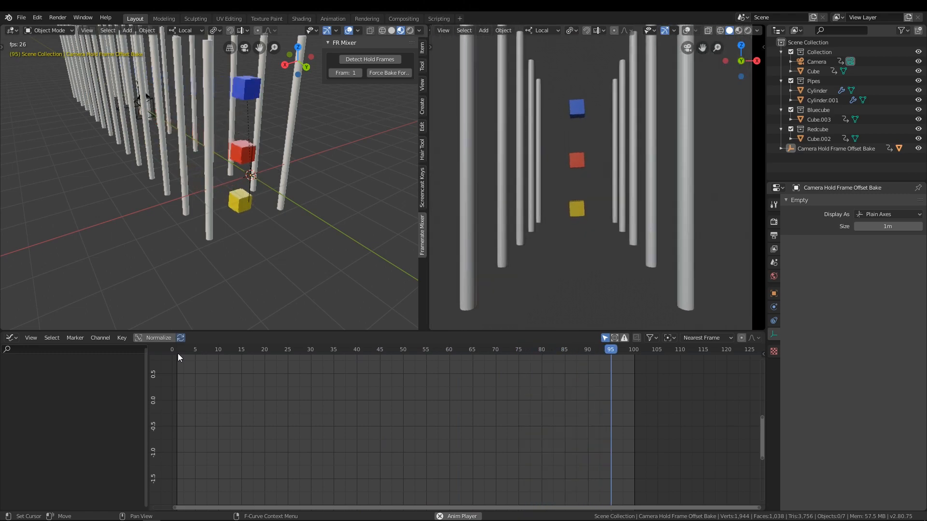
key("space")
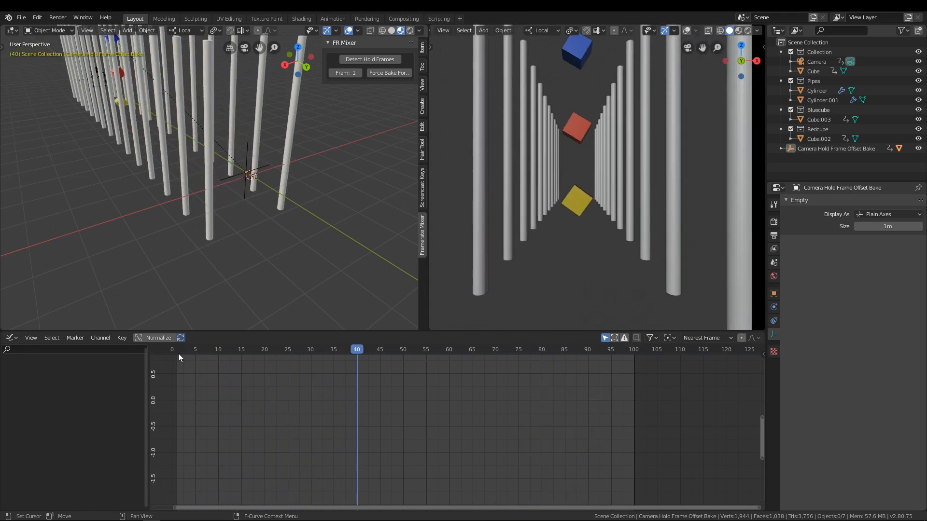
Jump to frame 13 and step forward frame by frame to compare the blue cube's held poses with the red cube's
left_click(232, 352)
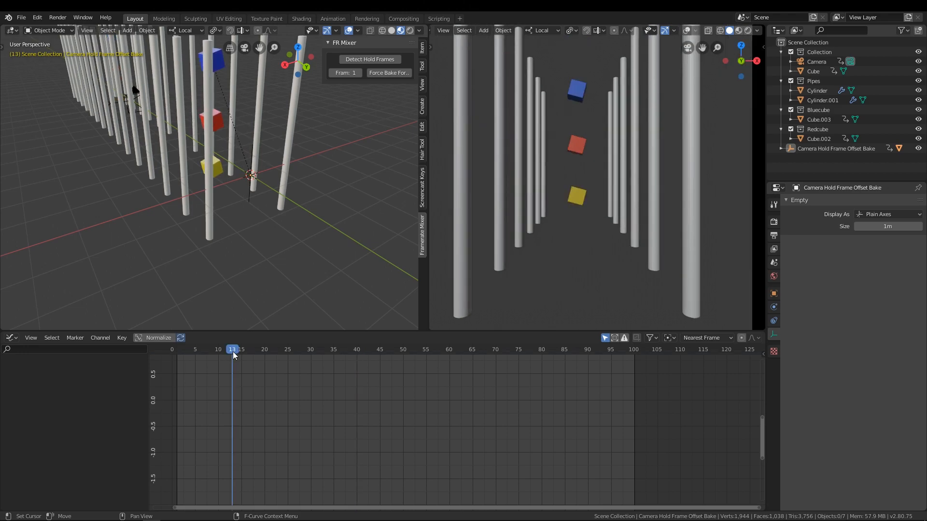
key("Right")
key("Right")
key("Right")
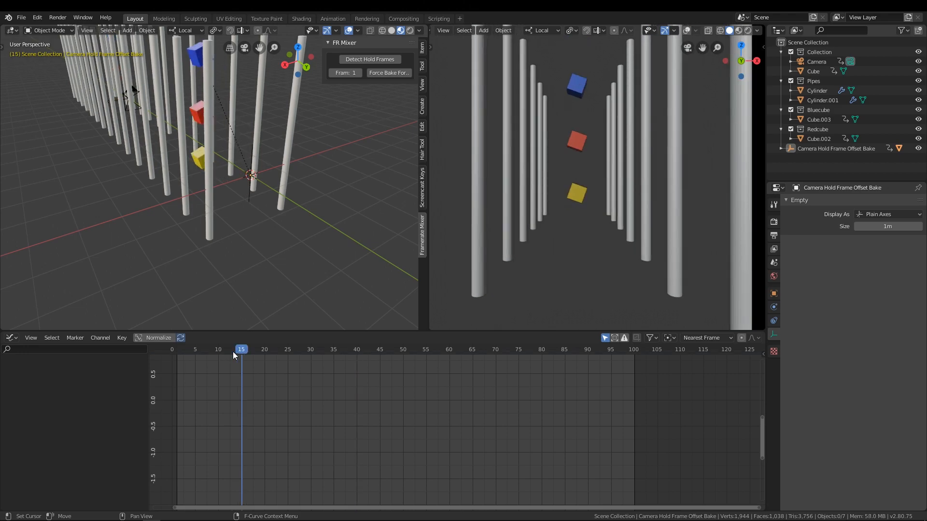
Step forward frame by frame from frame 15 and resume playback to compare the three cubes' held poses through the camera
key("Right")
key("Right")
key("Right")
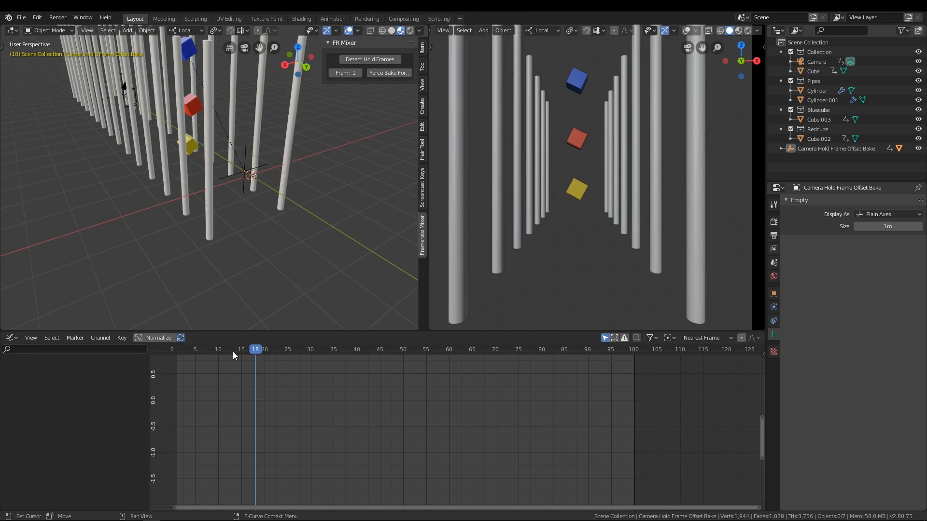
key("Right")
key("Right")
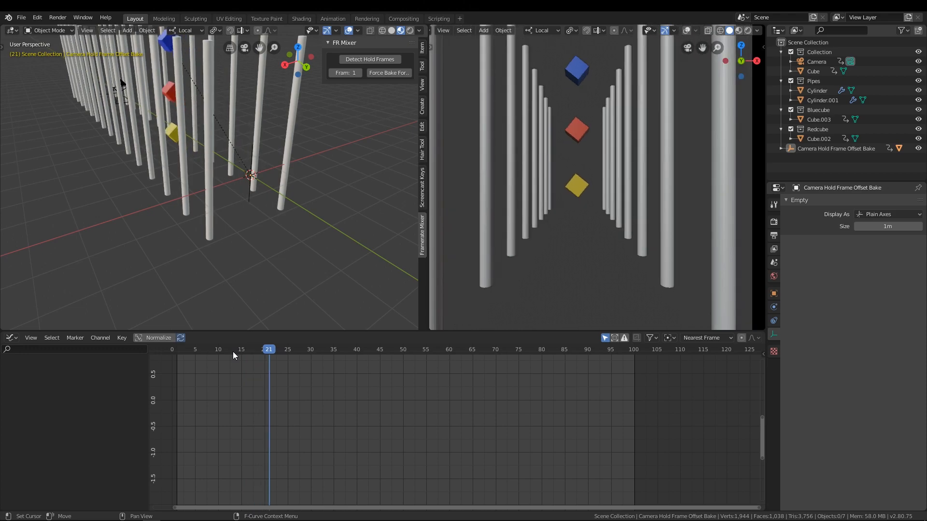
key("Right")
key("Right")
key("Right")
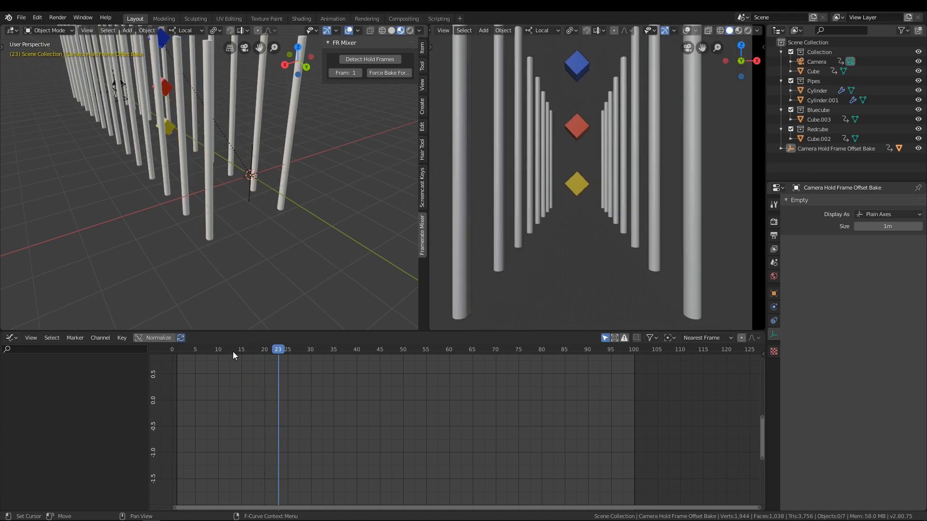
key("Right")
key("space")
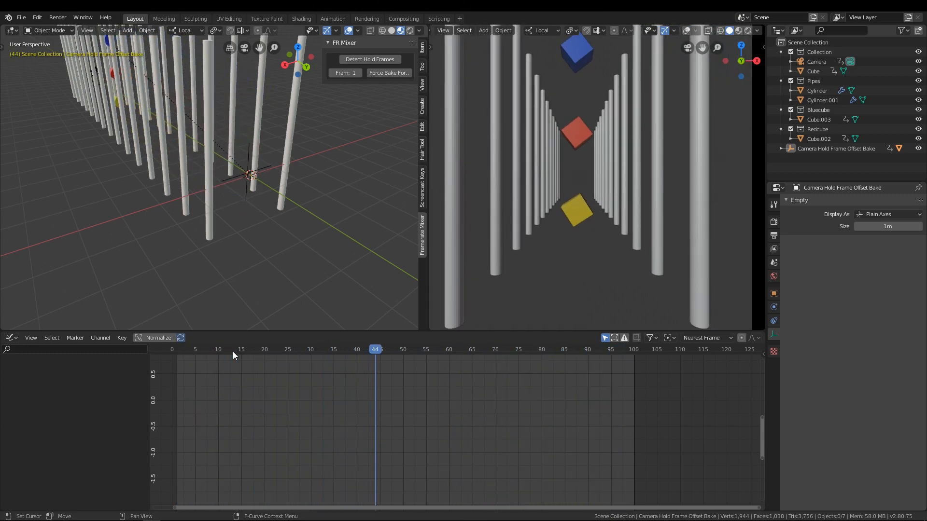
Switch the 3D view to the right orthographic view, scrub to frame 12 and frame the three cubes
middle_click_drag(267, 195, 236, 192)
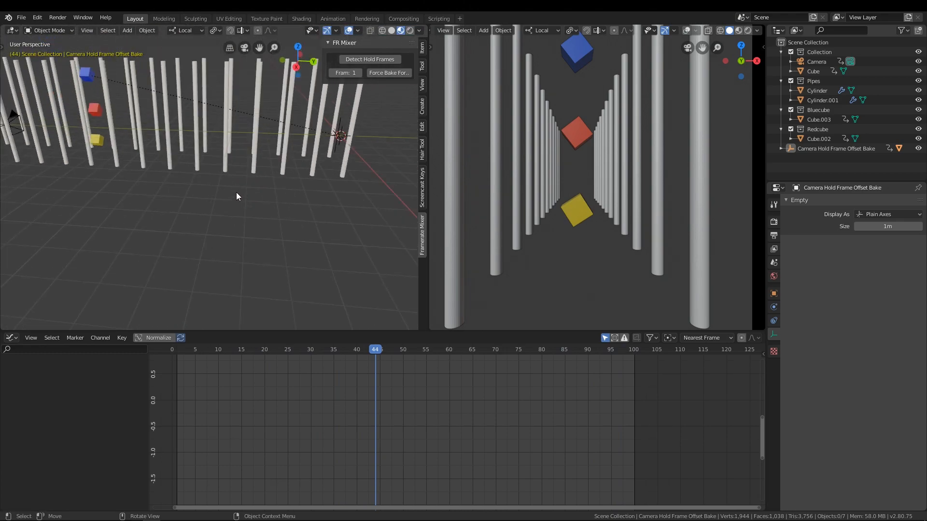
key("KP_3")
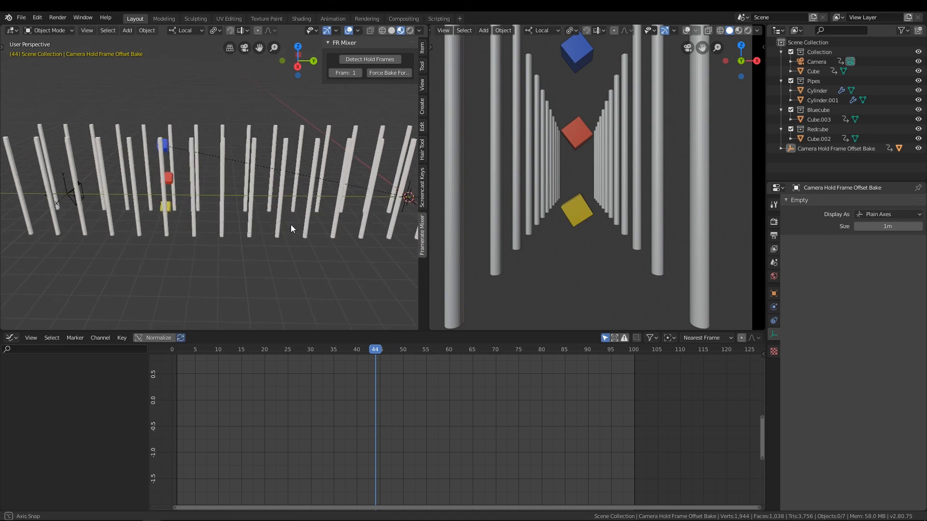
left_click(182, 350)
left_click_drag(182, 350, 227, 356)
scroll(351, 228, "up", 1)
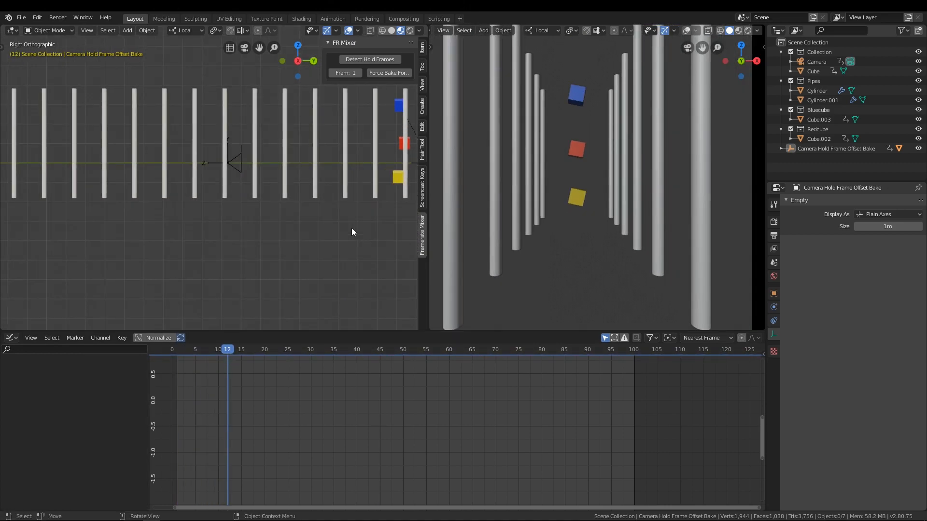
middle_click_drag(369, 230, 262, 263, "shift")
scroll(262, 262, "up", 2)
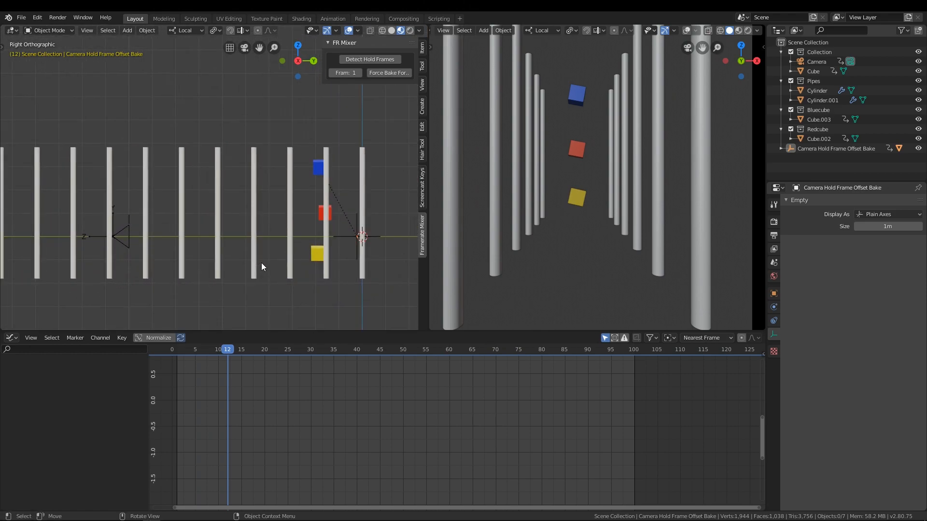
Play the animation from frame 4 and scrub to frame 79 to compare the cubes' travel from the side
left_click(184, 351)
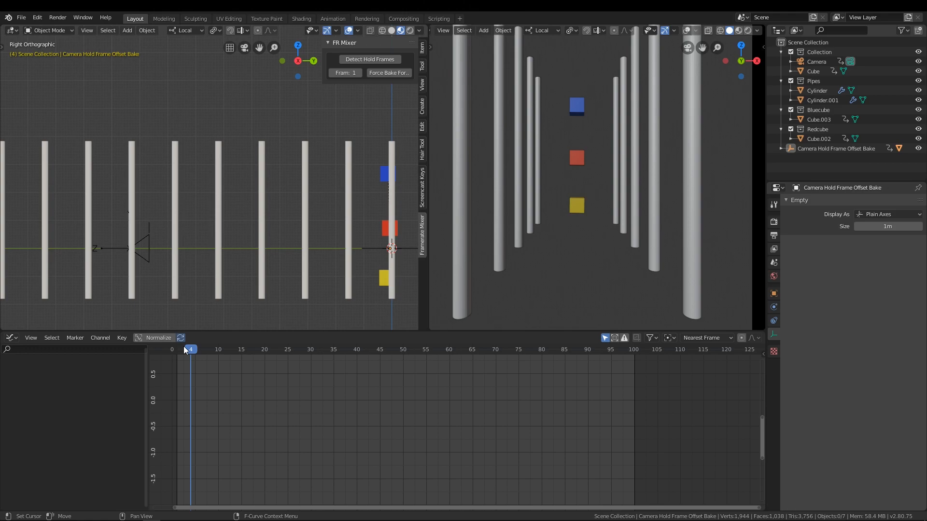
key("space")
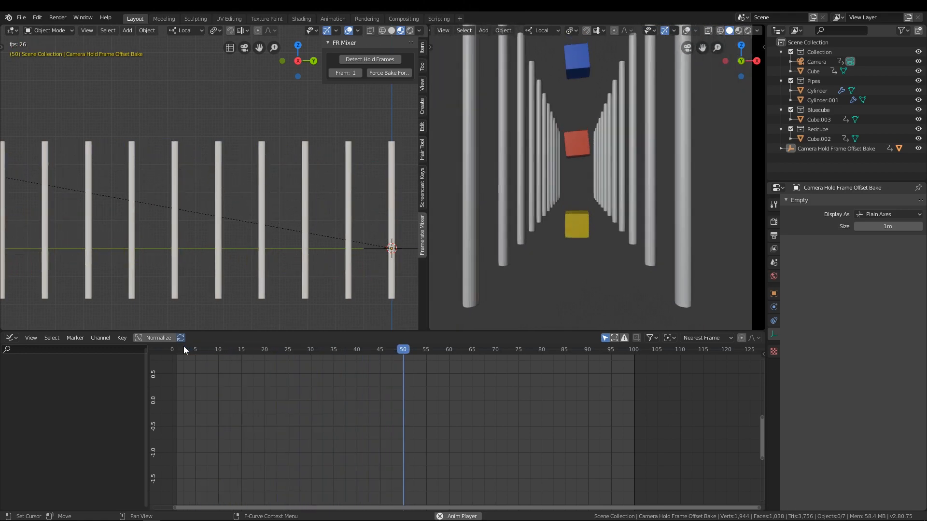
key("space")
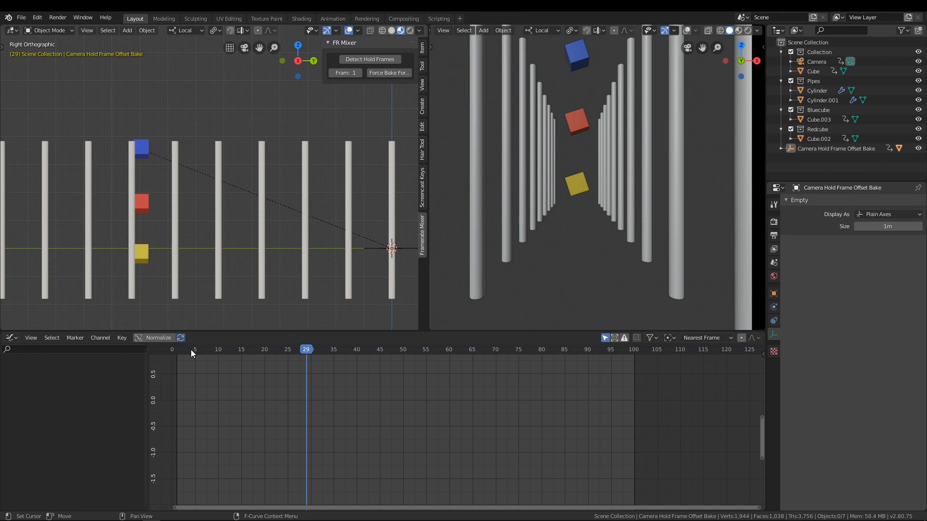
left_click_drag(191, 353, 536, 398)
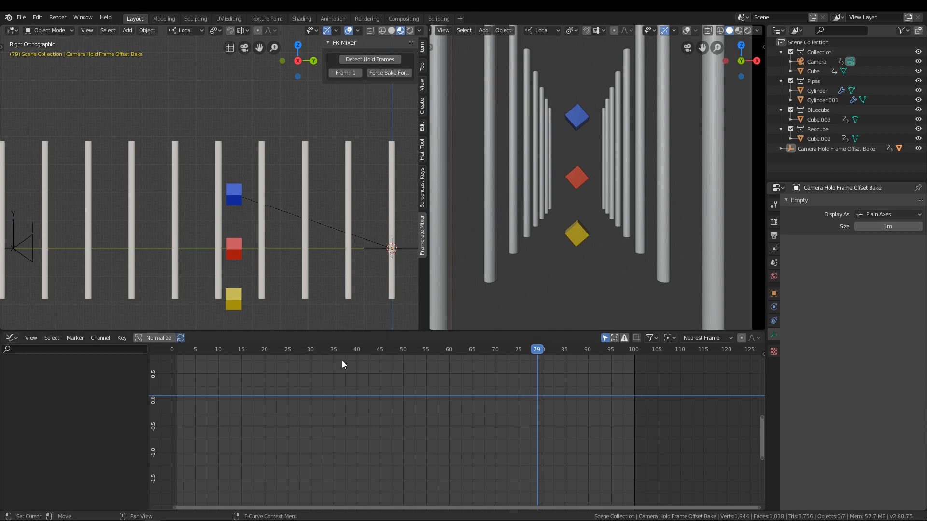
left_click(573, 368)
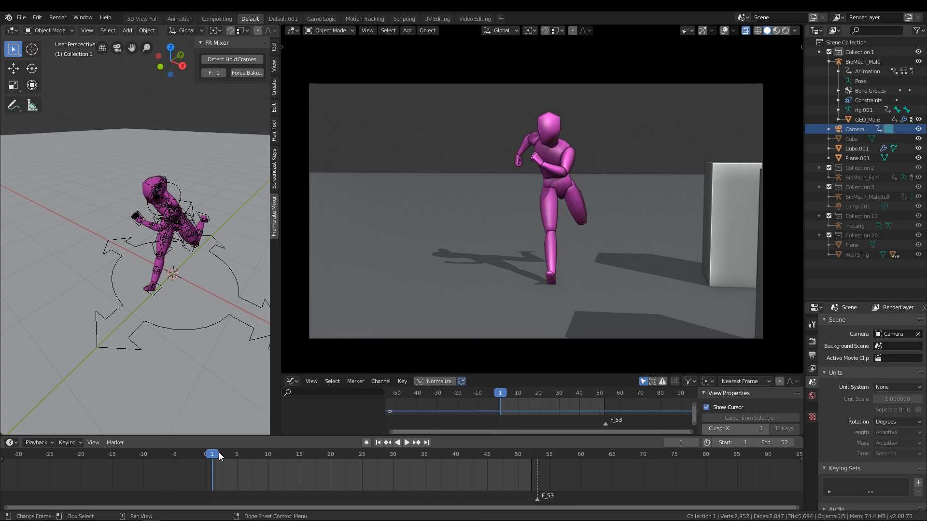
Play the running character's animation from frame 1 and scrub to frame 18 to examine its motion through the camera
key("space")
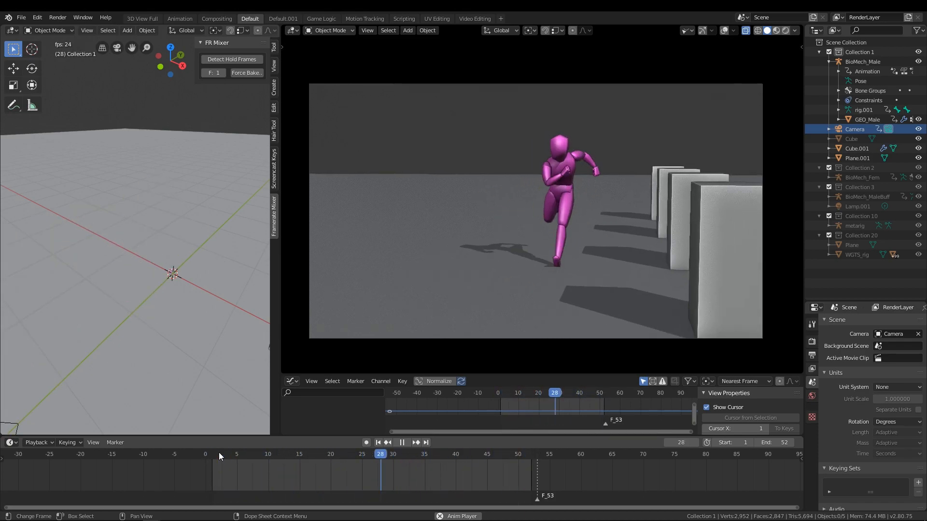
key("space")
left_click_drag(232, 458, 316, 459)
scroll(102, 305, "down", 5)
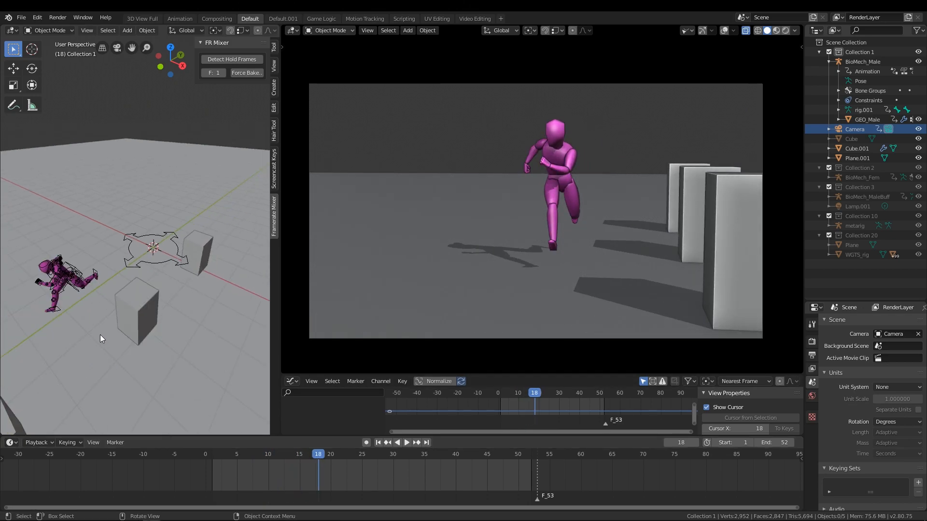
Select the BioMech_Male rig and step back and forth between frames 10 and 12 to examine its held pose against the camera move
left_click(72, 278)
left_click_drag(280, 458, 274, 456)
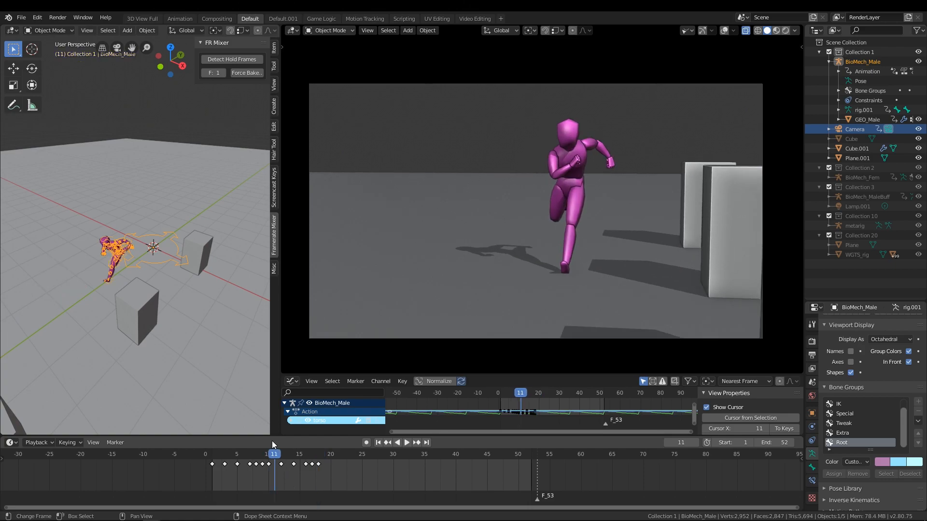
key("Left")
key("Right")
key("Right")
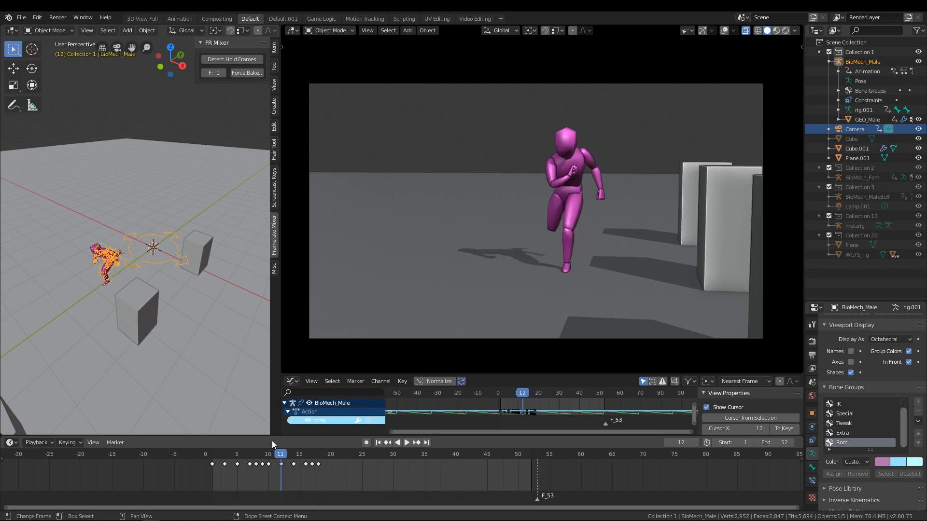
key("Left")
key("Left")
key("Right")
key("Right")
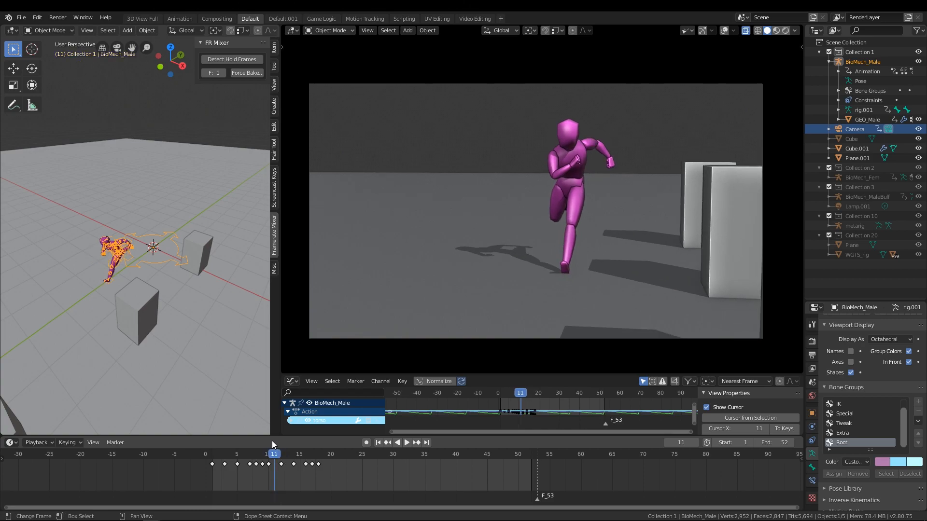
key("Left")
key("Right")
key("Left")
key("Left")
key("Right")
key("Right")
key("Left")
key("Left")
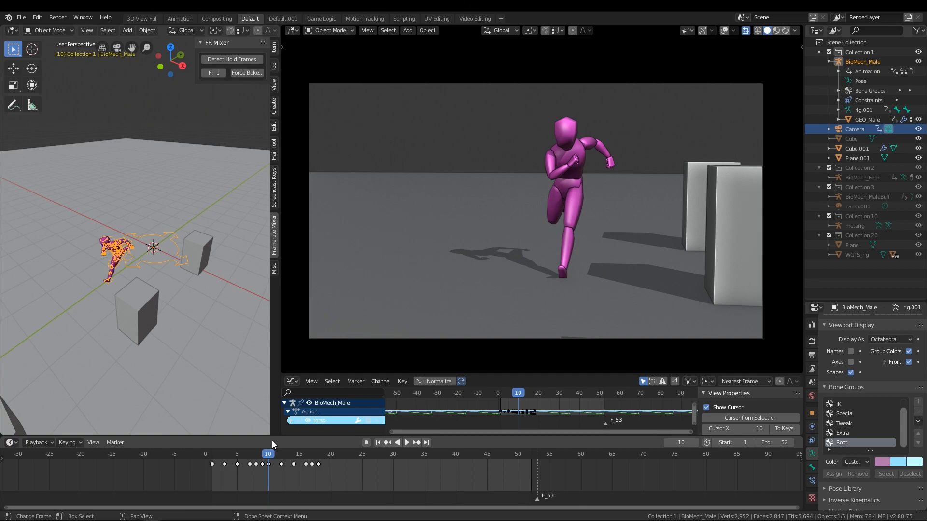
key("Right")
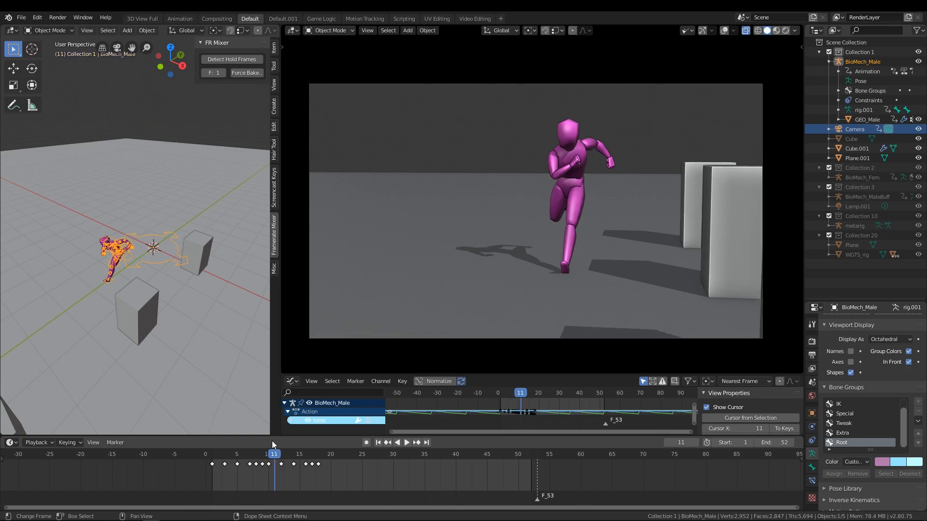
key("Right")
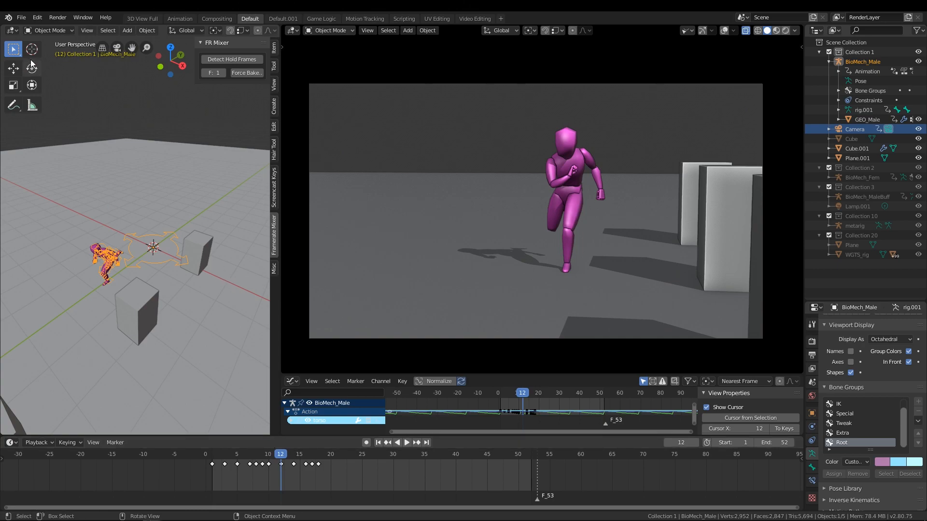
Switch the BioMech_Male rig to Pose Mode and get a close view of its torso control
left_click(52, 29)
left_click(45, 62)
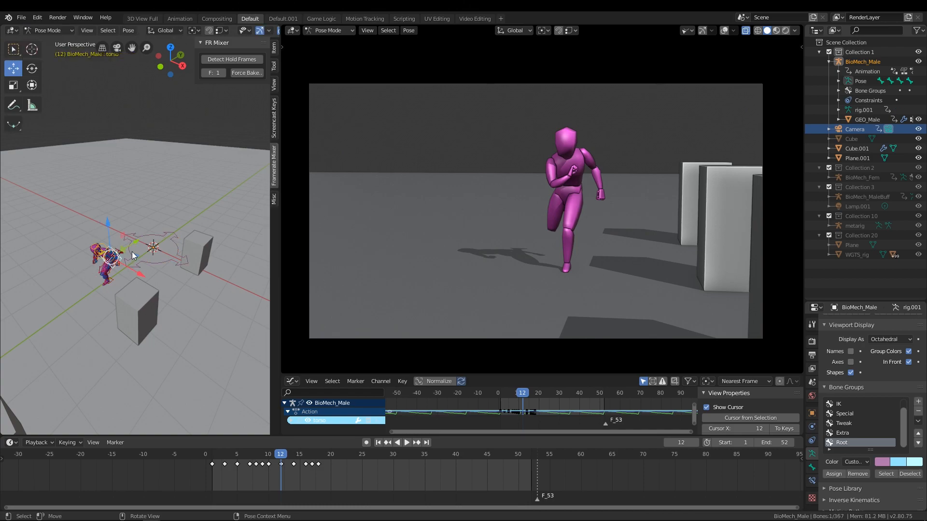
middle_click_drag(132, 251, 152, 234)
scroll(153, 234, "up", 6)
scroll(160, 267, "up", 2)
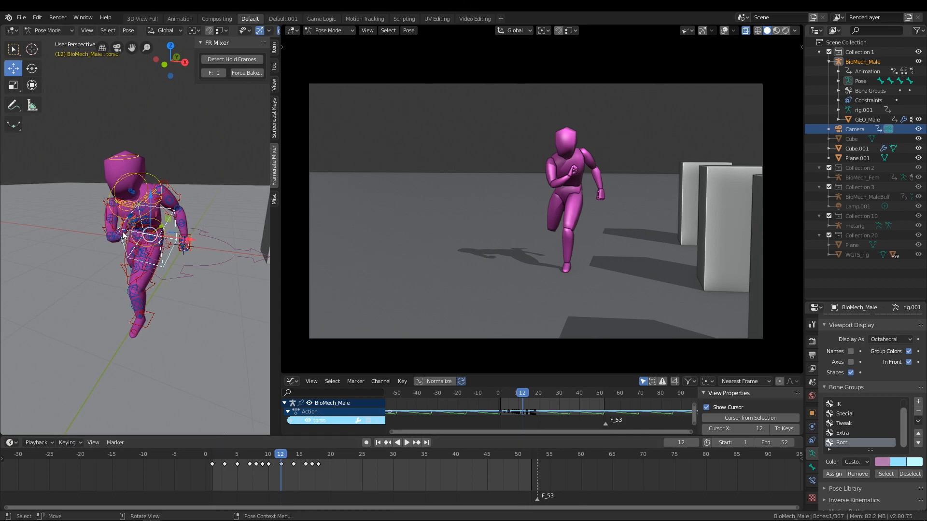
Run Detect Hold Frames from frame 1, then select the Camera Hold Frame Offset Bake empty and scrub to frame 18
mouse_move(214, 453)
left_mouse_down()
mouse_move(299, 447)
mouse_move(212, 468)
left_mouse_up()
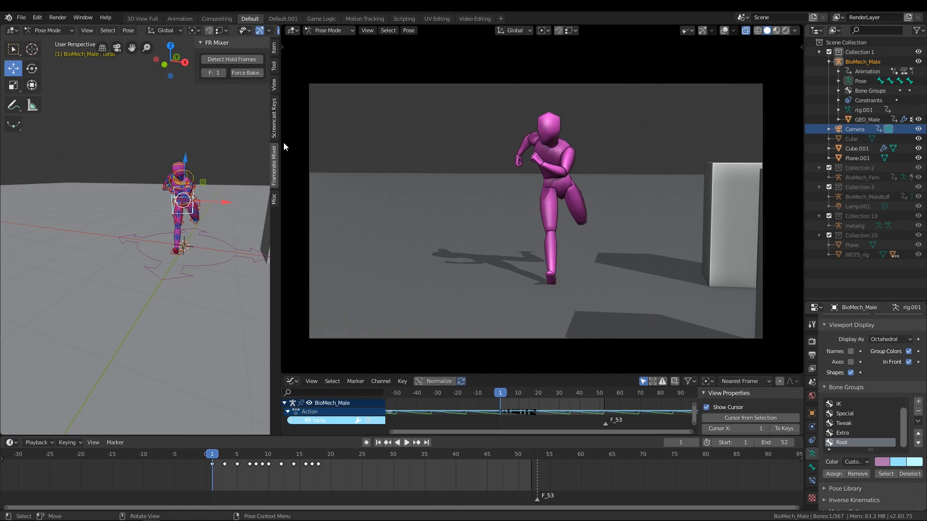
left_click(222, 60)
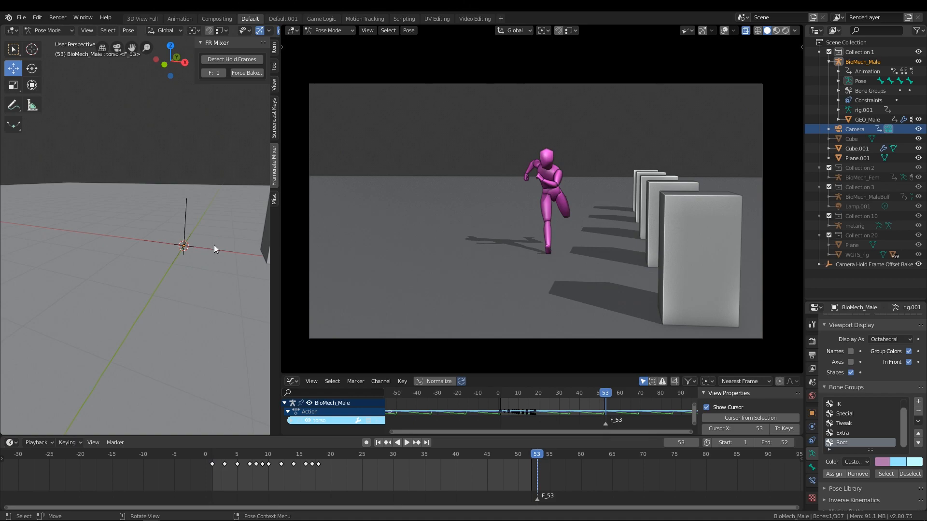
left_click(186, 207)
left_click_drag(216, 456, 318, 465)
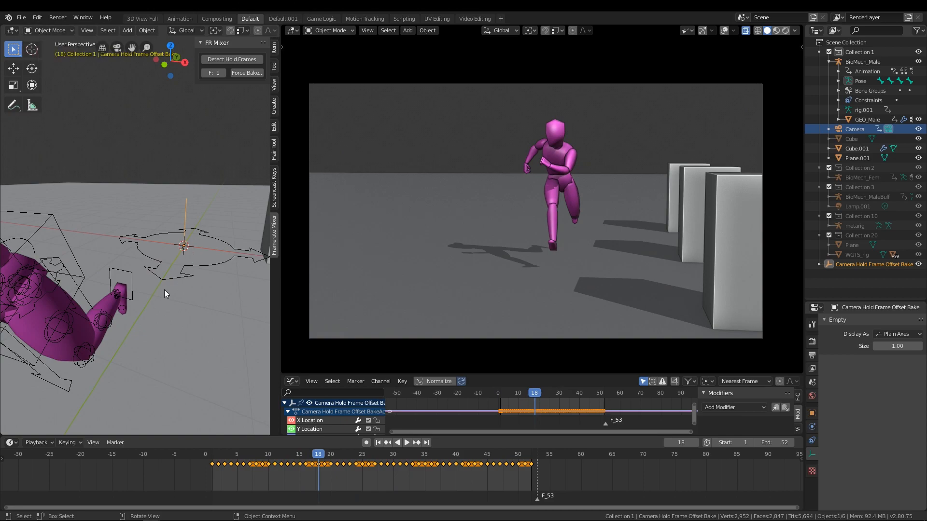
Parent the BioMech_Male rig to the Camera Hold Frame Offset Bake empty in Object Mode with the Object option
left_click(172, 279)
key("ctrl+Tab")
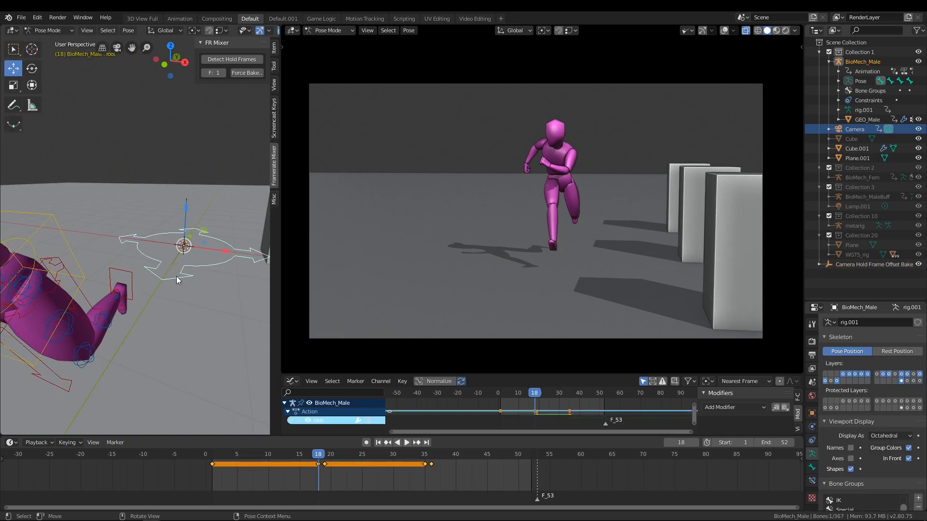
left_click(42, 30)
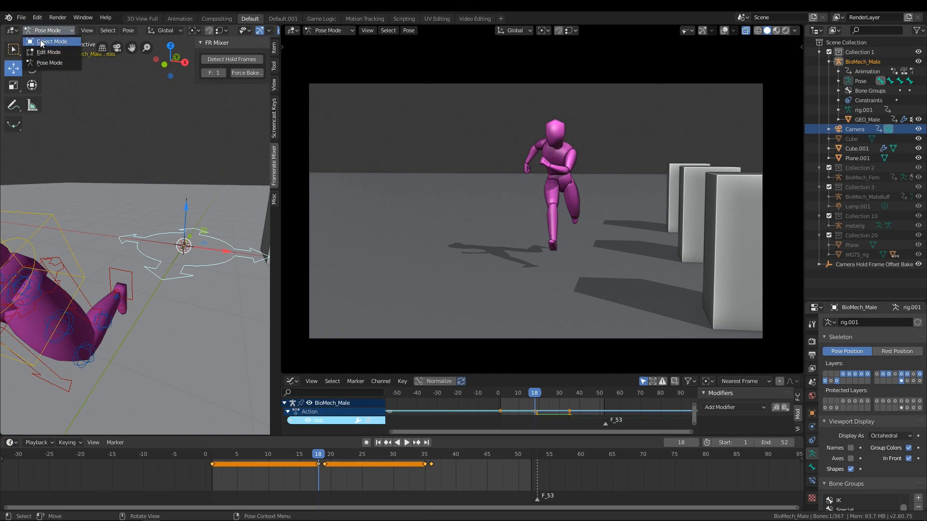
left_click(46, 42)
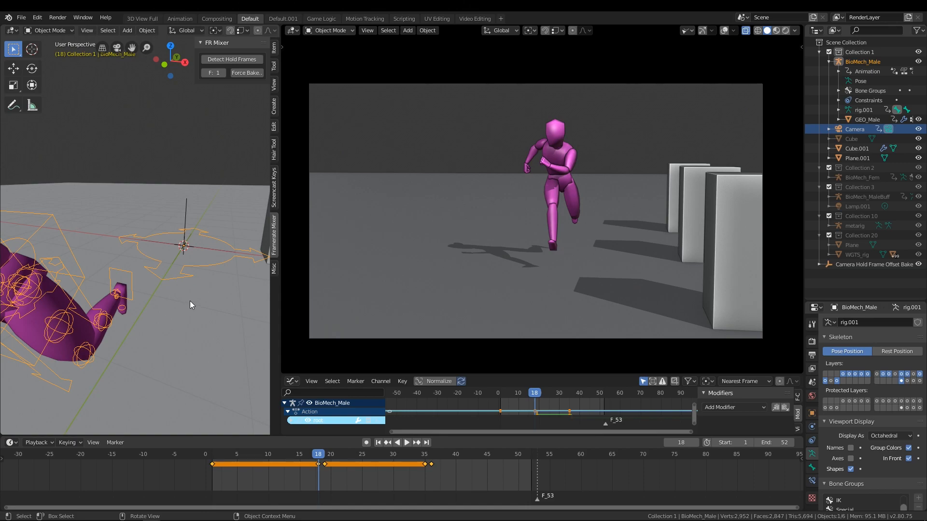
left_click(186, 208, "shift")
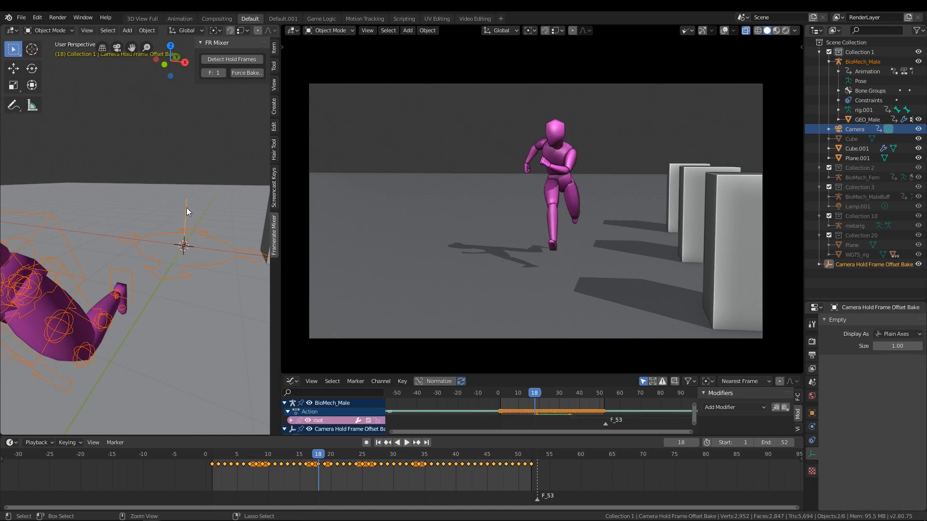
key("ctrl+p")
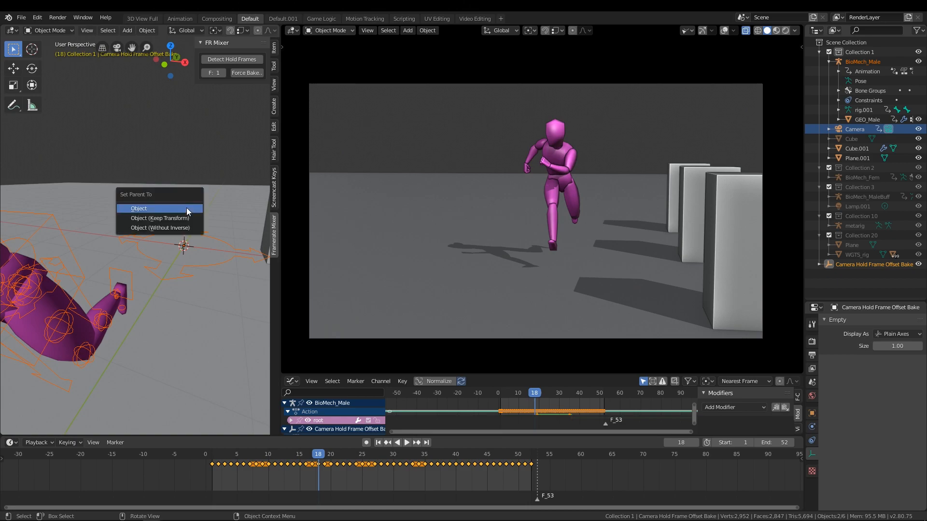
left_click(187, 208)
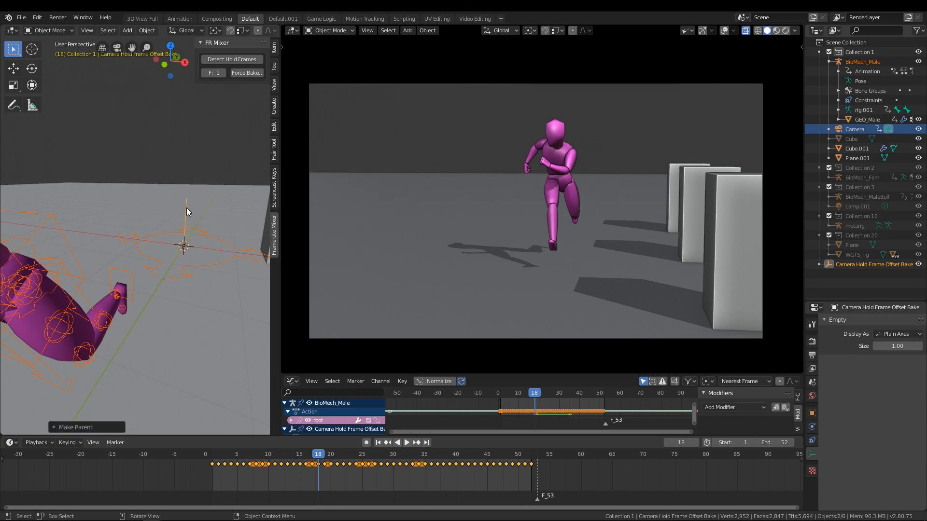
Play the parented character's animation from frame 1 and pause at frame 17 to check its motion through the camera
left_click_drag(218, 460, 213, 462)
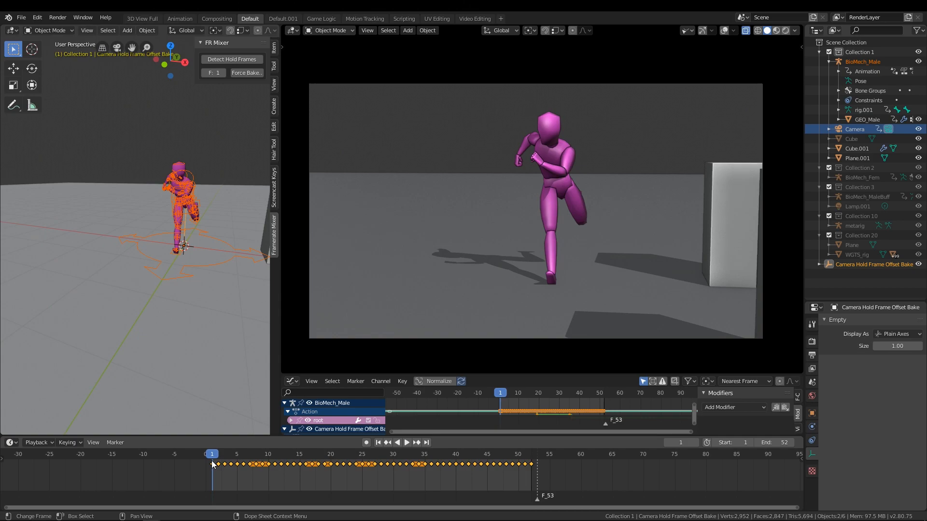
key("space")
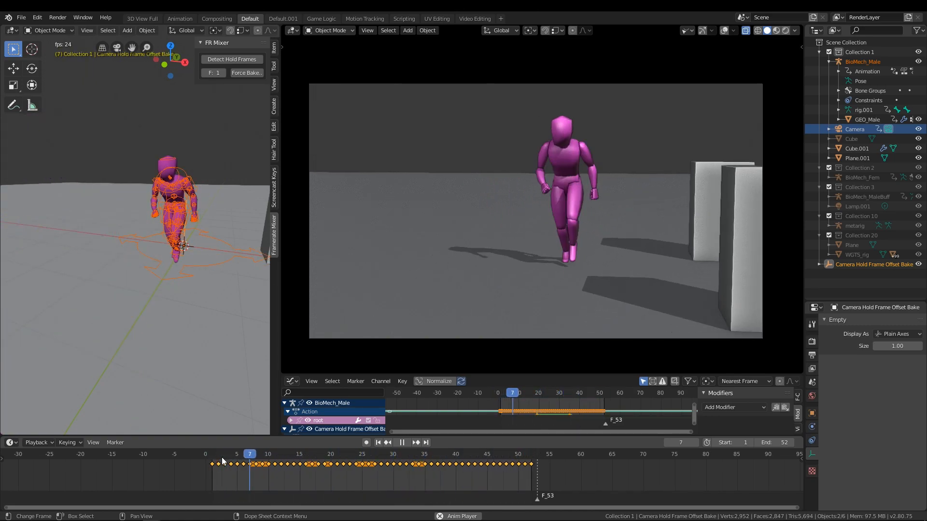
key("space")
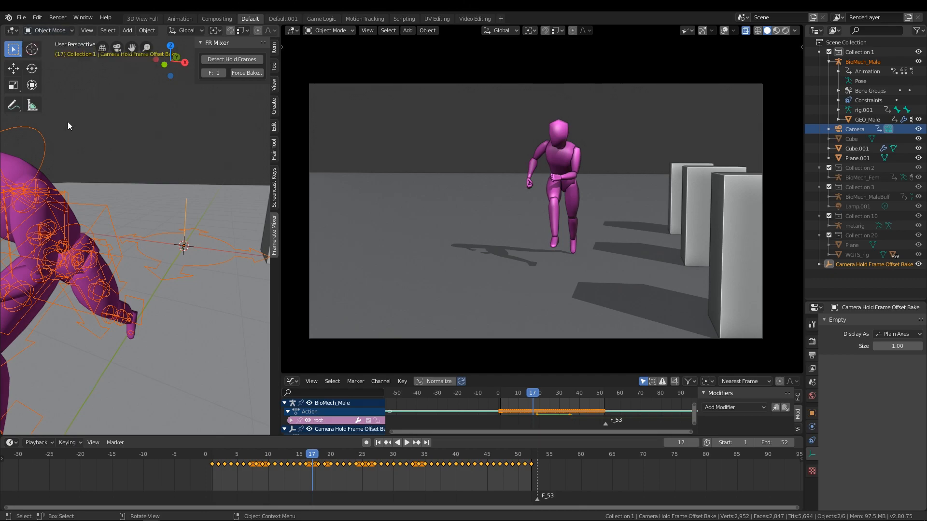
Switch the BioMech_Male rig to Pose Mode and select its torso control
left_click(104, 211)
left_click(69, 29)
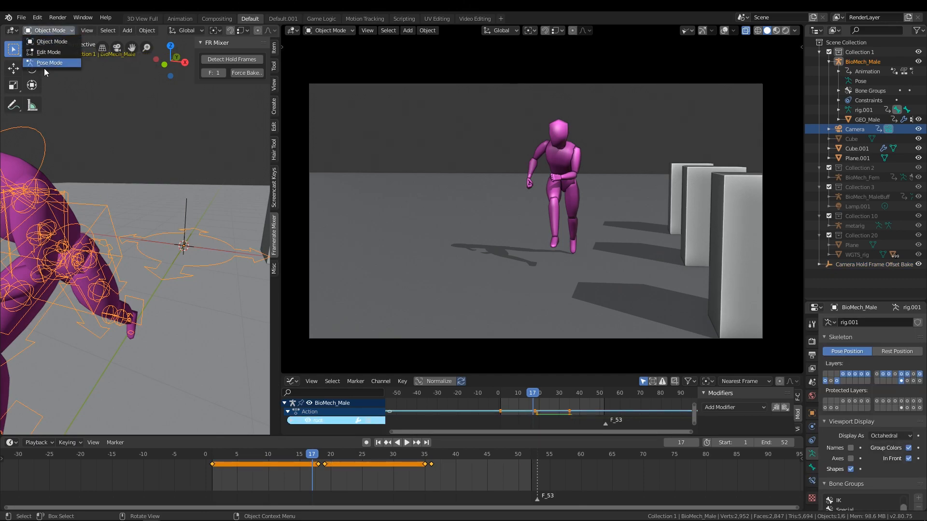
left_click(45, 69)
left_click(108, 213)
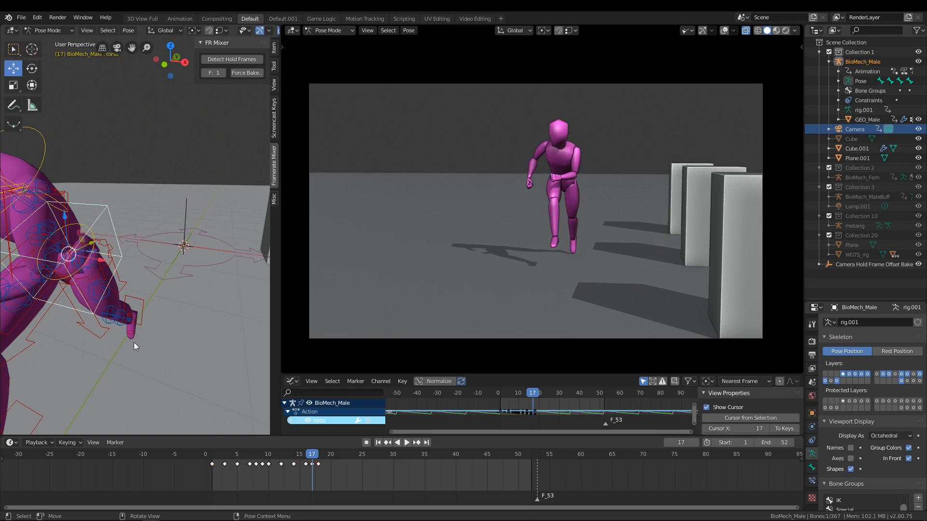
Step through the character's held poses frame by frame from frame 10 to 19 and back to frame 1
left_click(270, 457)
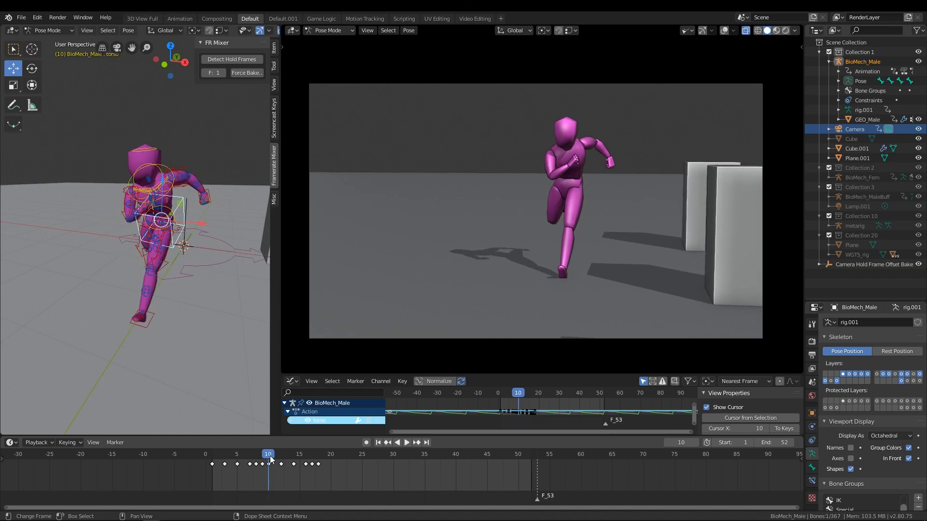
key("Right")
key("Right")
key("Right")
key("Right")
key("Right")
key("Right")
key("Right")
key("Right")
key("Right")
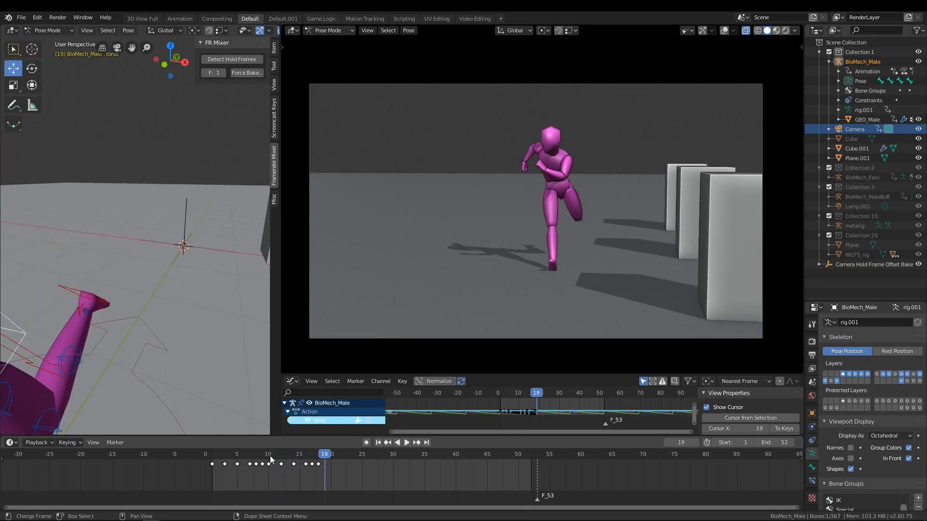
key("Left")
key("Left")
key("Left")
key("Left")
key("Left")
key("Left")
key("Left")
key("Left")
key("Left")
key("Left")
key("Left")
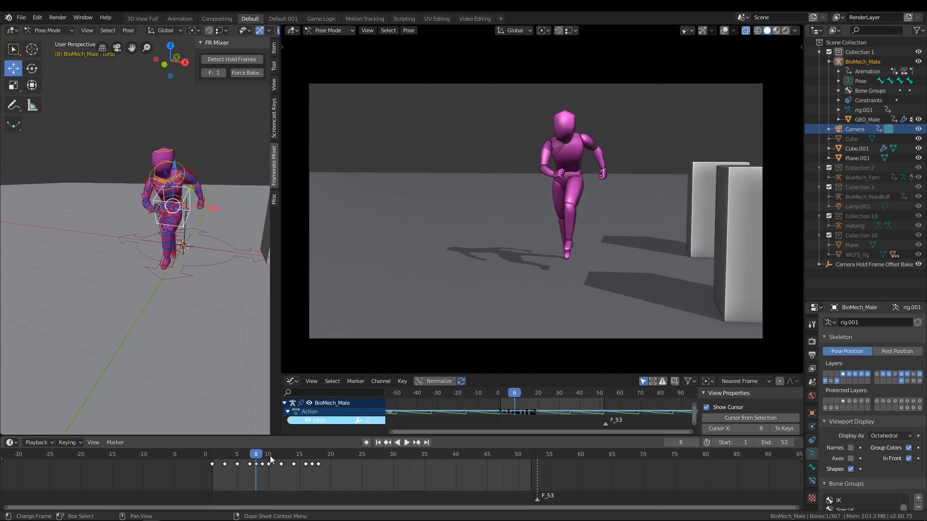
key("Left")
key("Left")
key("Left")
key("Left")
key("Left")
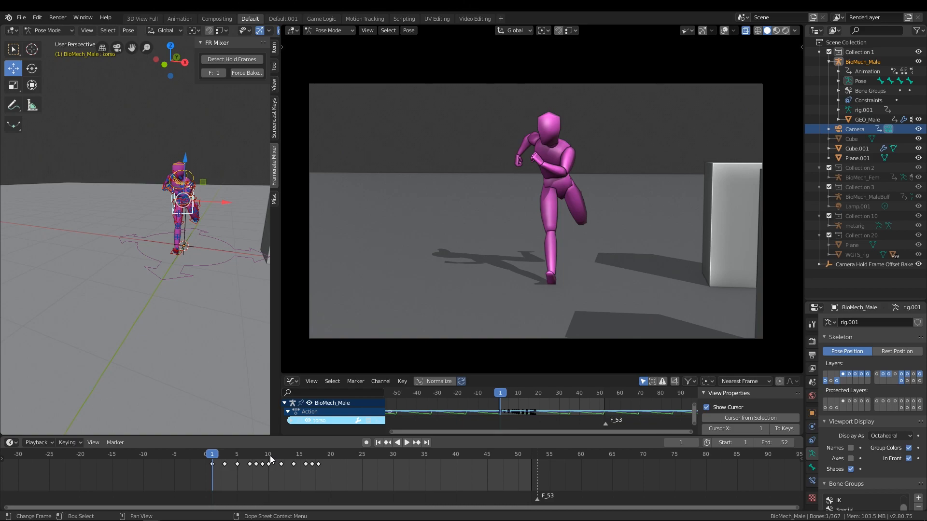
Play the character's animation through the camera, replay it from frame 1, and return to frame 1
key("space")
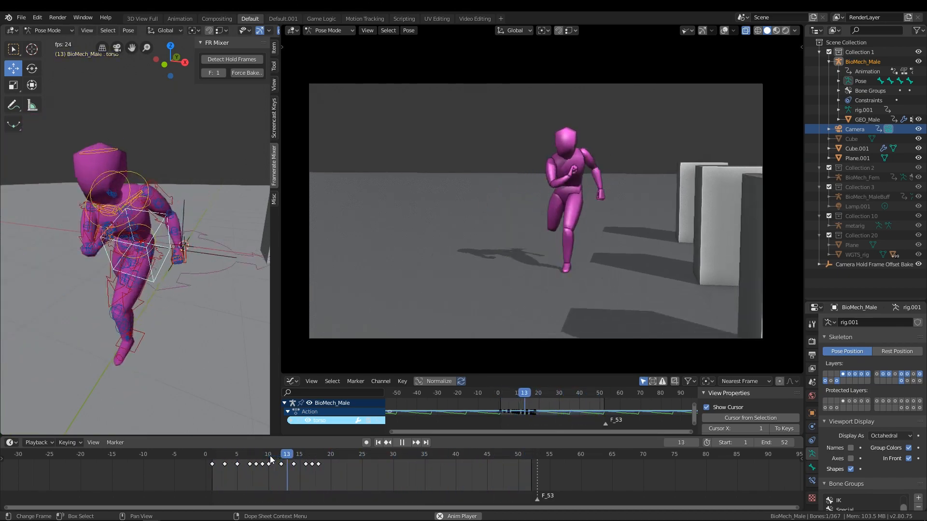
key("space")
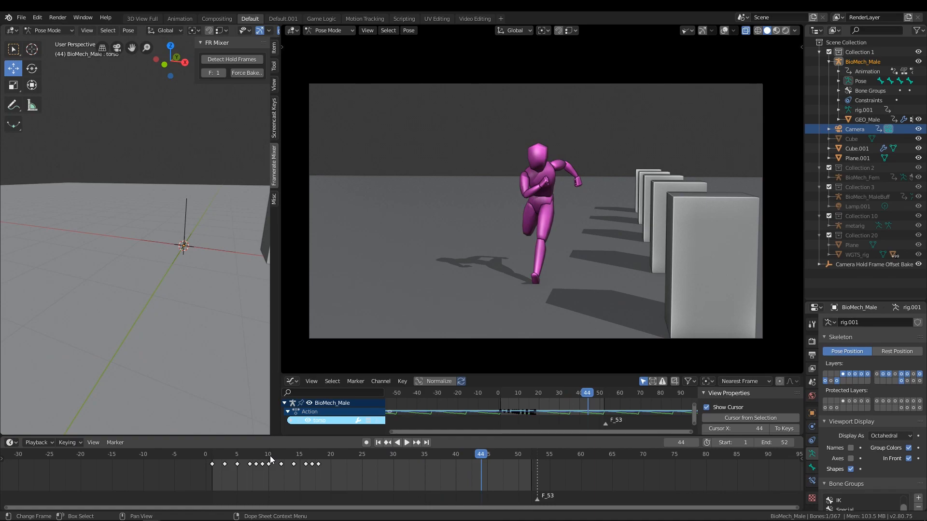
left_click(215, 462)
key("space")
left_click_drag(248, 467, 211, 492)
key("space")
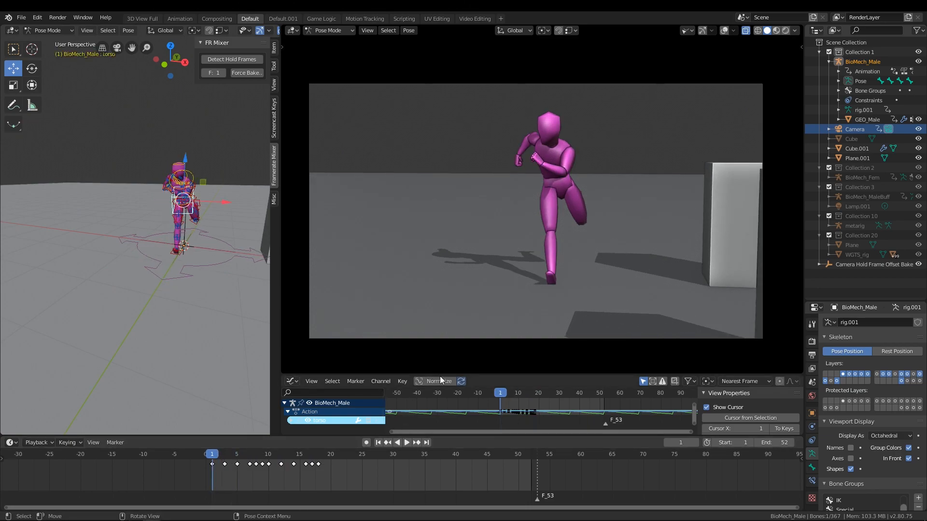
Enlarge the Graph Editor, get a close view of the torso's stepped curves, and play the animation against them
left_click_drag(496, 373, 496, 209)
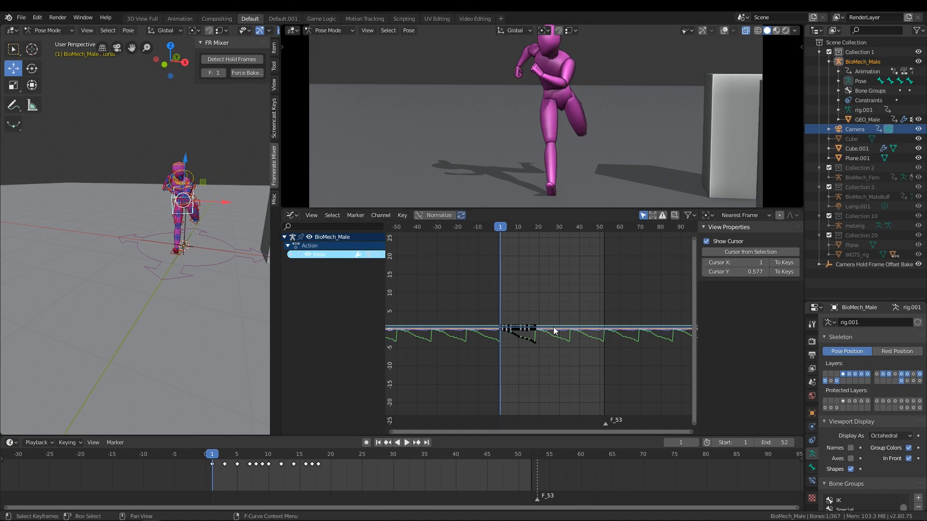
scroll(604, 343, "up", 6)
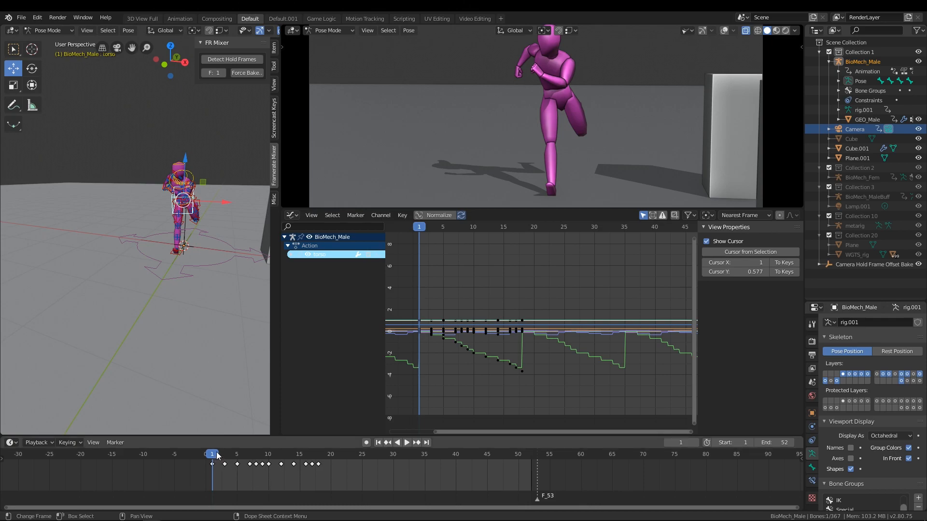
key("space")
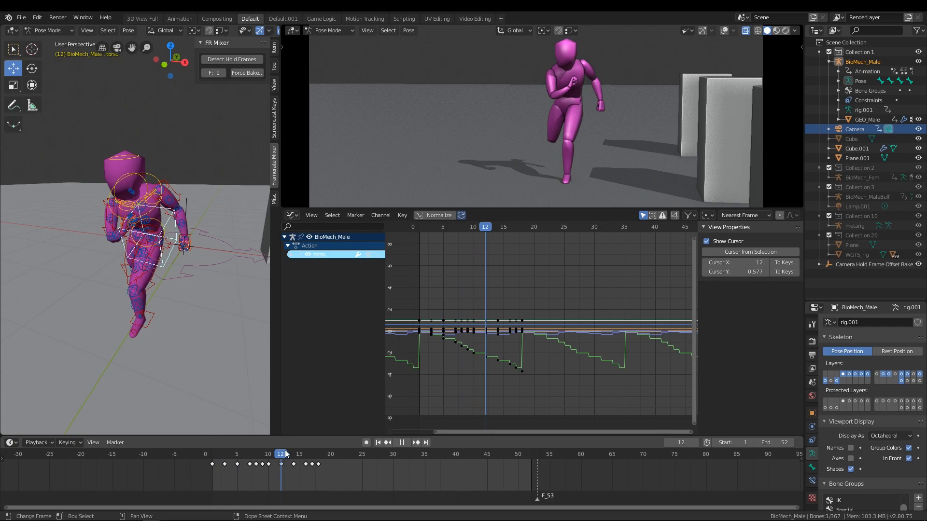
left_click_drag(304, 450, 355, 463)
key("space")
Select the Camera Hold Frame Offset Bake empty in Object Mode, play the animation with its curves shown, and deselect its keyframes at frame 1
left_click(187, 205)
key("space")
left_click_drag(438, 455, 212, 463)
key("space")
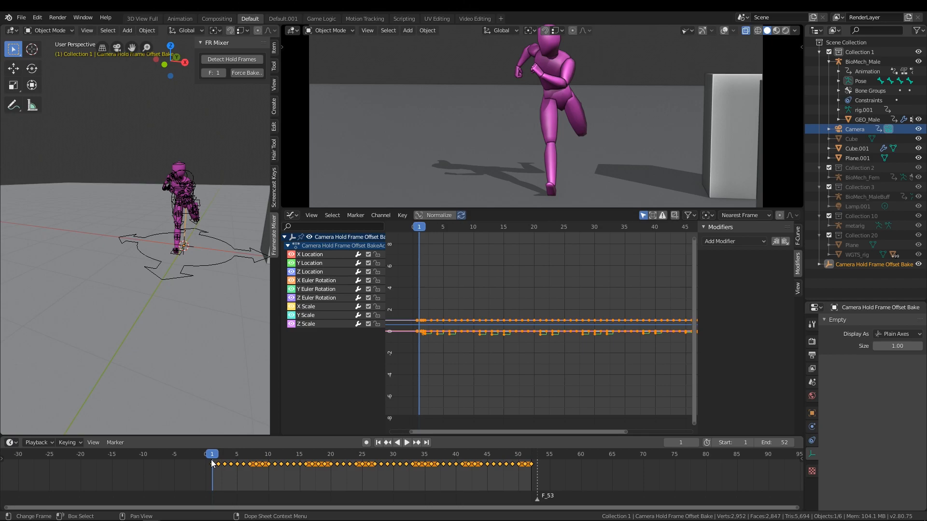
left_click(256, 476)
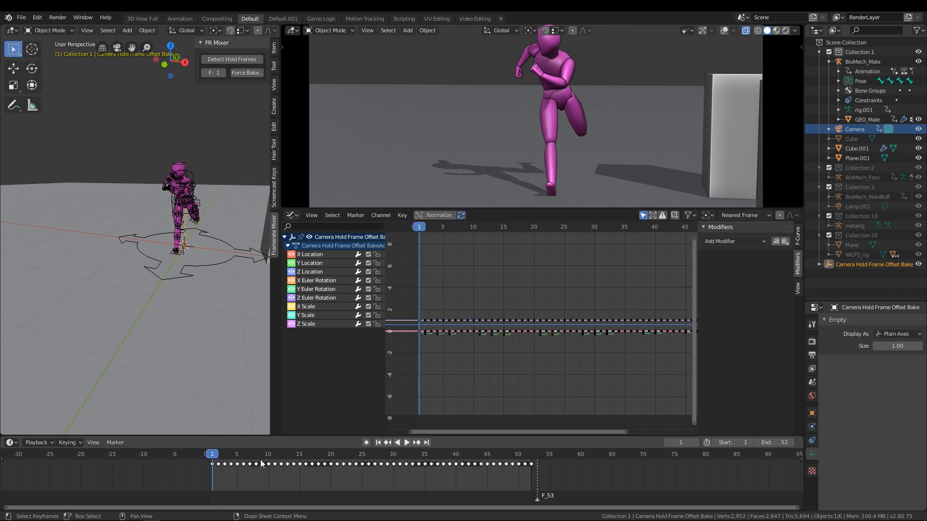
scroll(107, 247, "down", 5)
left_click(94, 245)
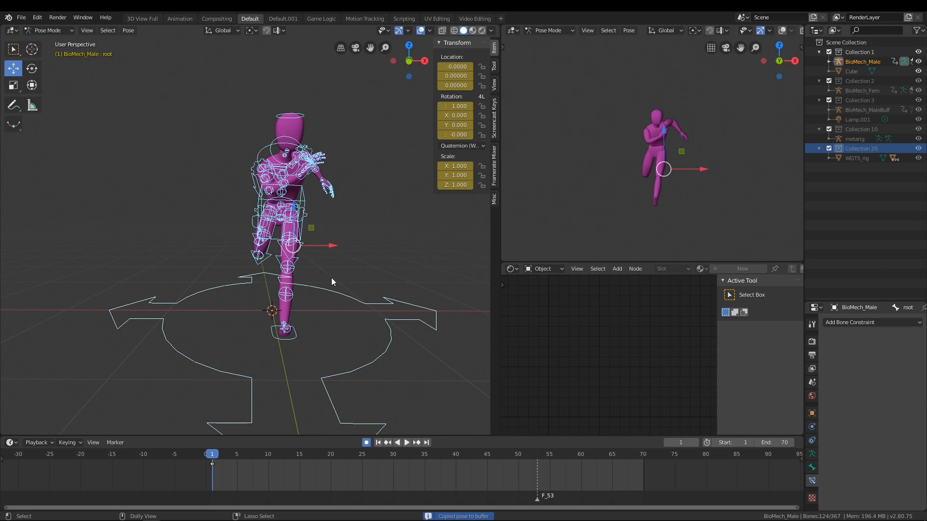
Key the mirrored full-body run pose at frame 7 and move the torso, hand and foot controls forward
key("ctrl+c")
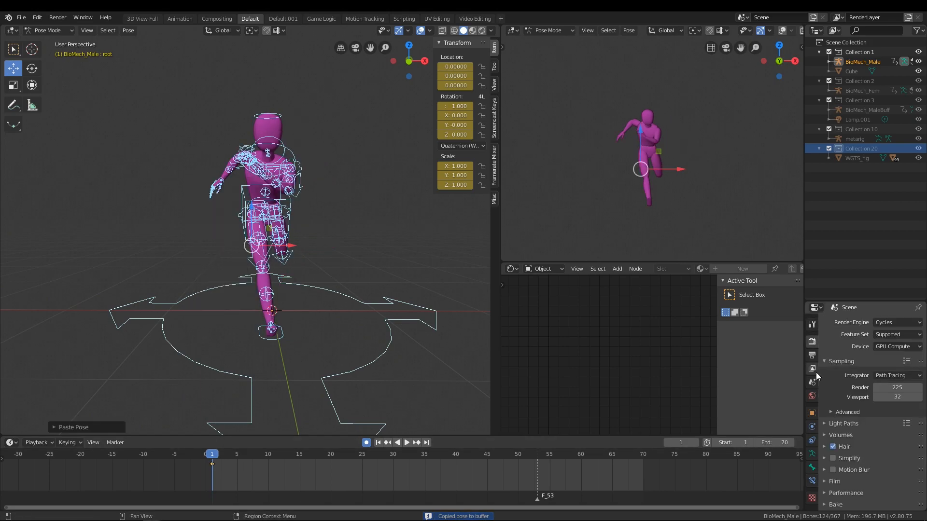
left_click_drag(218, 457, 252, 456)
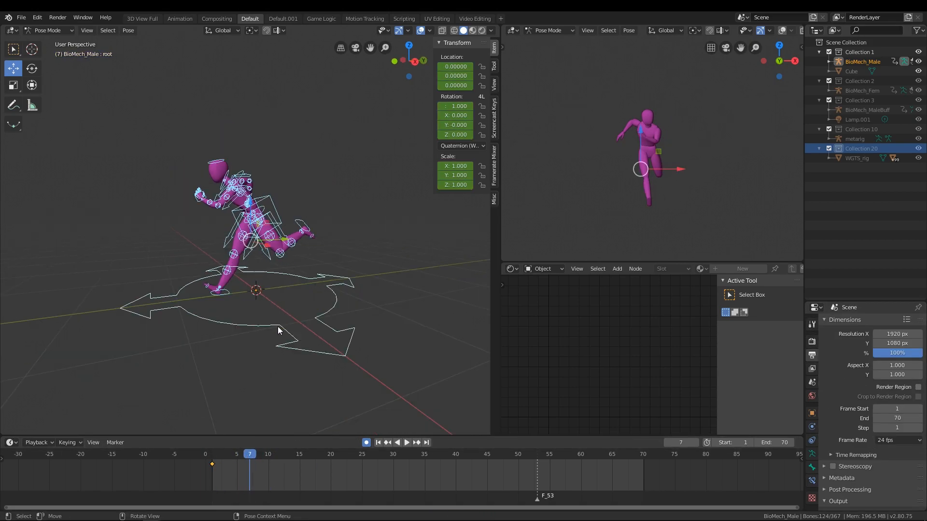
key("i")
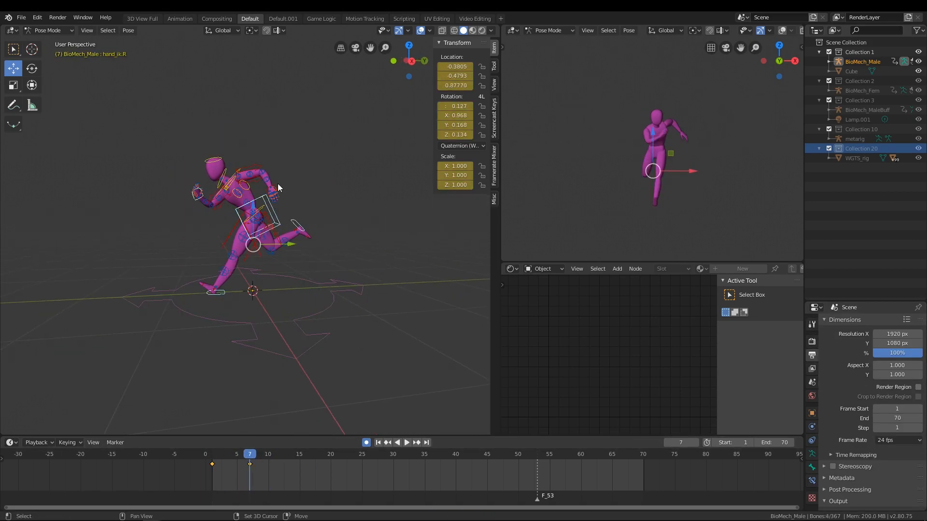
key("KP_1")
left_click(280, 239)
key("KP_3")
Lower the torso control at frame 3 and raise it at frame 5 in the side view
left_click_drag(242, 457, 223, 472)
scroll(192, 261, "up", 2)
left_click(205, 234)
left_click_drag(212, 169, 212, 188)
left_click_drag(214, 454, 237, 458)
middle_click_drag(181, 194, 222, 196, "shift")
left_click_drag(177, 182, 178, 170)
Fine-tune the torso's vertical position in the in-between frames and scrub the run to check its motion
key("space")
left_click(211, 456)
left_click_drag(210, 457, 219, 474)
left_click_drag(282, 183, 282, 186)
left_click(128, 31)
mouse_move(151, 166)
left_click(247, 166)
left_click(247, 174)
scroll(247, 178, "up", 1)
left_click(233, 455)
left_click_drag(209, 177, 209, 174)
left_click_drag(234, 455, 241, 458)
mouse_move(241, 458)
left_mouse_down()
mouse_move(217, 457)
mouse_move(250, 457)
left_mouse_up()
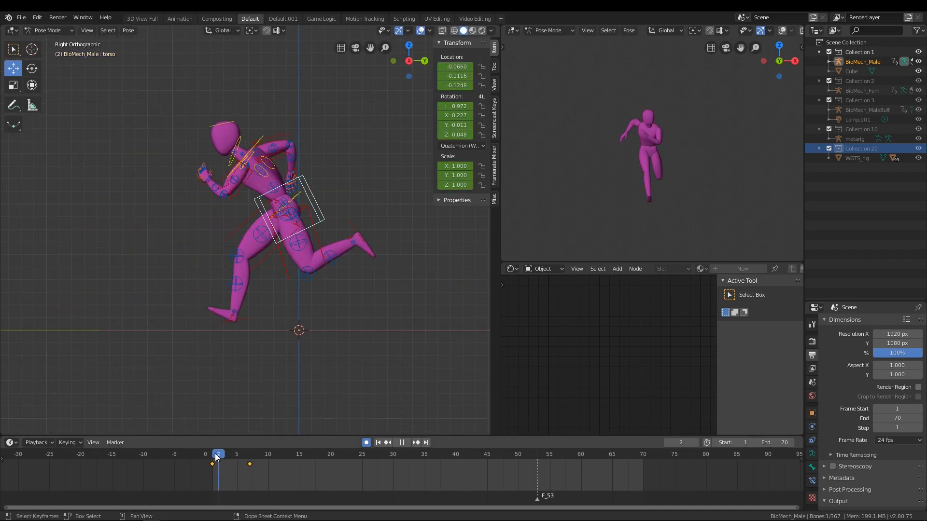
left_click_drag(260, 476, 200, 461)
Change the lower node editor area to a Graph Editor and isolate the torso's Z Location curve
left_click(512, 269)
left_click(627, 324)
left_click(548, 326)
middle_click_drag(708, 372, 719, 311, "ctrl")
left_click(515, 316)
left_click_drag(515, 333, 515, 412)
key("t")
left_click(512, 361)
Adjust the torso's height along Z around frame 5 and examine its keys closely in the graph
mouse_move(244, 455)
left_mouse_down()
mouse_move(291, 455)
mouse_move(217, 455)
mouse_move(244, 455)
left_mouse_up()
key("g")
key("z")
left_click(238, 178)
key("space")
left_click(238, 454)
key("g")
key("z")
left_click(235, 290)
middle_click_drag(690, 327, 772, 329, "ctrl")
middle_click_drag(724, 329, 775, 350)
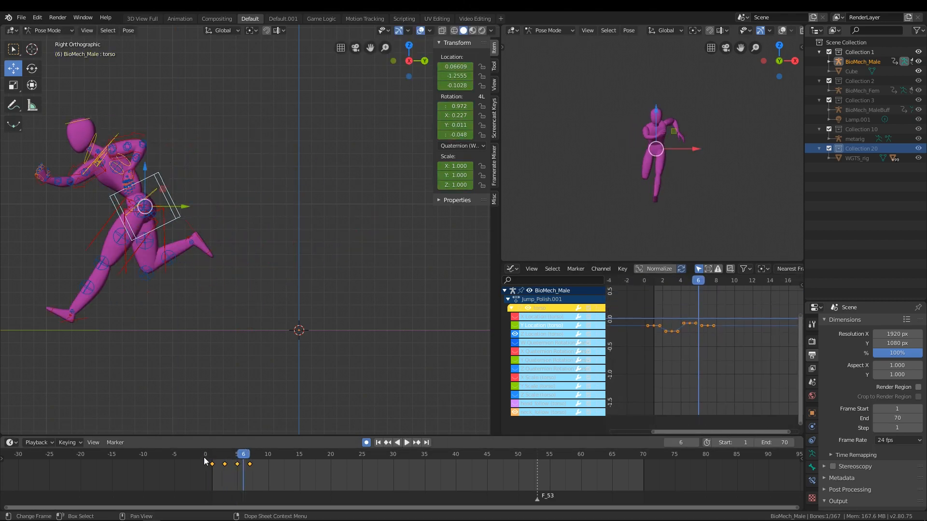
Play and scrub the run, and calculate the torso's motion path with an end frame of 7
key("space")
key("space")
left_click_drag(210, 454, 237, 454)
right_click(213, 318)
left_click(213, 319)
left_click(214, 296)
type("7")
left_click(165, 321)
Key the torso's height along Z at frames 2 and 4 to smooth its arc
left_click(219, 455)
key("g")
key("z")
left_click(292, 269)
left_click(231, 455)
key("g")
key("z")
left_click(270, 219)
Recalculate the torso's motion path with an end frame of 8
left_click_drag(237, 456, 245, 458)
right_click(170, 228)
left_click(169, 228)
left_click(182, 204)
type("8")
left_click(169, 230)
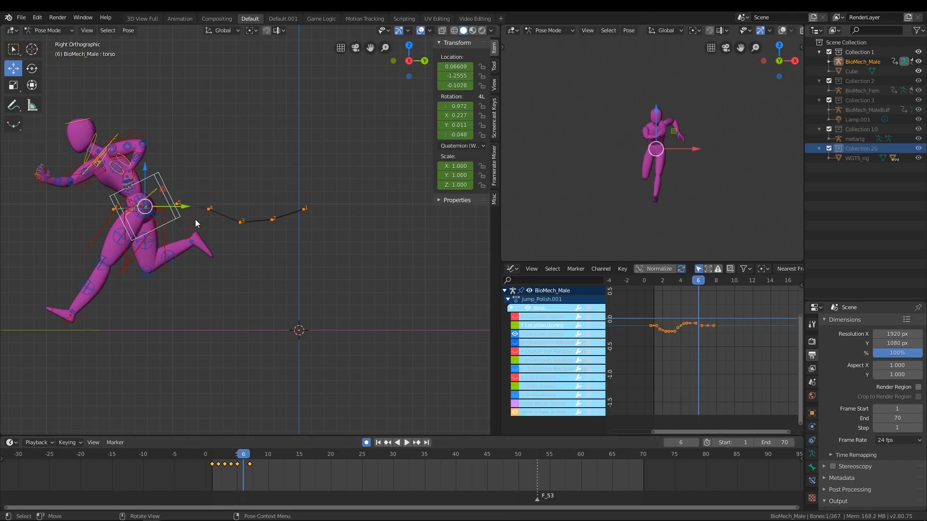
Play the run along the torso's motion path and return to frame 1
key("space")
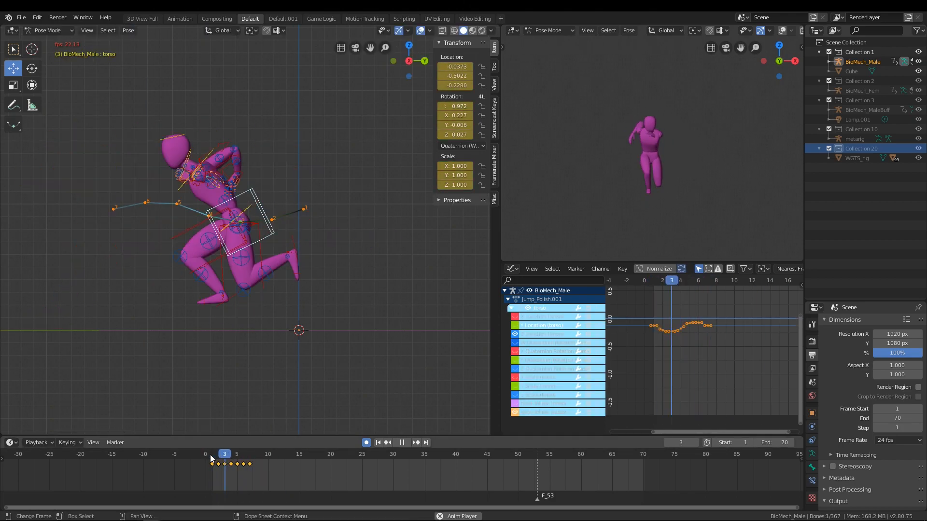
key("Escape")
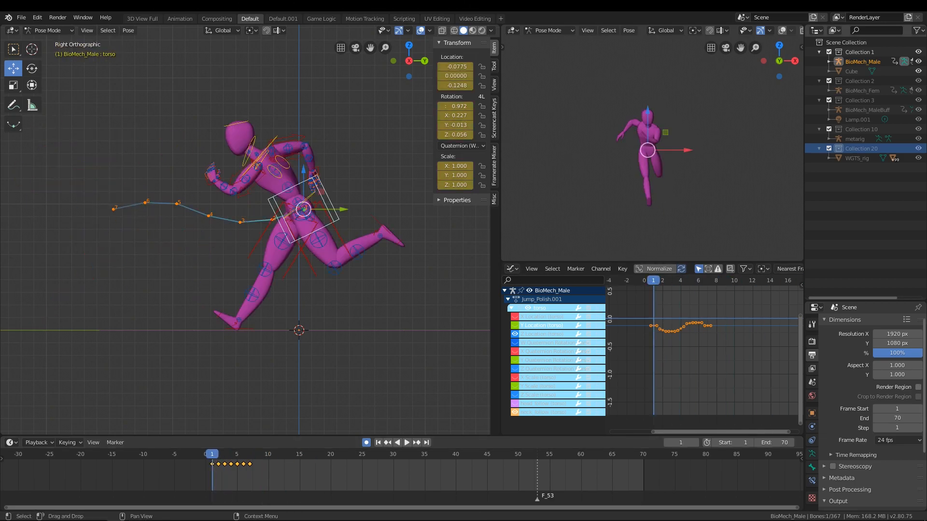
left_click_drag(221, 458, 212, 459)
Copy the right foot's pose from frame 1 to frame 2 and clear the rotation of foot_heel_ik.R
left_click(247, 328)
key("ctrl+c")
left_click(218, 456)
key("ctrl+v")
scroll(230, 329, "up", 8)
left_click(268, 306)
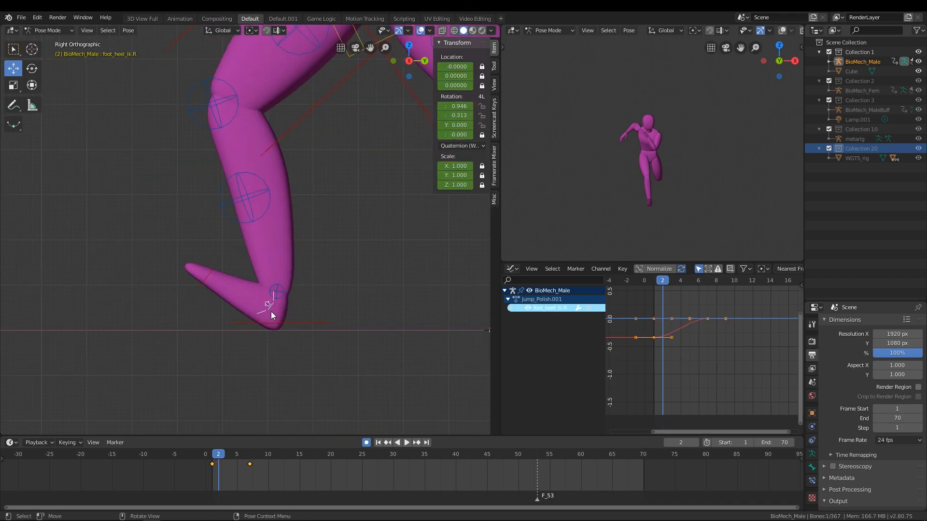
key("alt+r")
Copy the right foot and heel pose from frame 2 to frame 3 and rotate the heel control
left_click(212, 459)
scroll(313, 246, "down", 4)
middle_click_drag(333, 231, 200, 326, "shift")
scroll(200, 327, "down", 1)
left_click_drag(213, 456, 232, 455)
left_click(180, 338)
left_click(220, 469)
left_click(166, 344, "shift")
key("ctrl+c")
left_click(224, 459)
key("ctrl+v")
left_click(165, 342)
key("r")
left_click(247, 306)
Play the run from frame 1 to check the right foot's ground contact
key("space")
scroll(306, 279, "down", 4)
left_click(214, 459)
key("space")
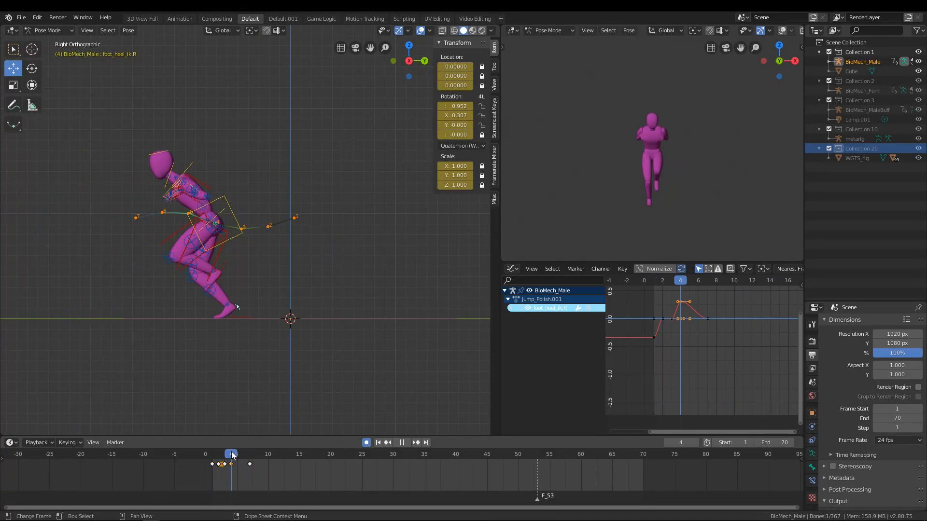
Undo the last two edits and carry the planted right foot's key over to frame 5
key("ctrl+z")
key("ctrl+z")
key("shift+d")
left_click(238, 459)
scroll(212, 295, "up", 6)
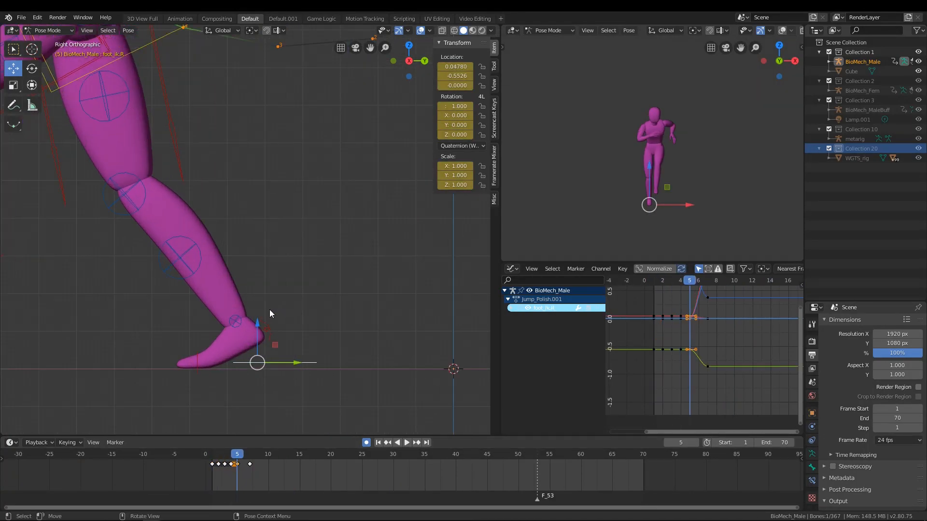
Rotate the right heel control on frame 5 and move the torso forward along Y on frames 5 and 6
left_click(276, 313)
key("r")
scroll(267, 300, "down", 4)
left_click(246, 213)
key("g")
key("y")
left_click(243, 457)
left_click_drag(216, 212, 158, 219)
Move both foot controls forward on frame 7 and play the run
left_click(249, 457)
left_click(107, 338)
left_click_drag(118, 338, 93, 340)
key("ctrl+z")
left_click(235, 240, "shift")
left_click_drag(198, 288, 173, 301)
key("space")
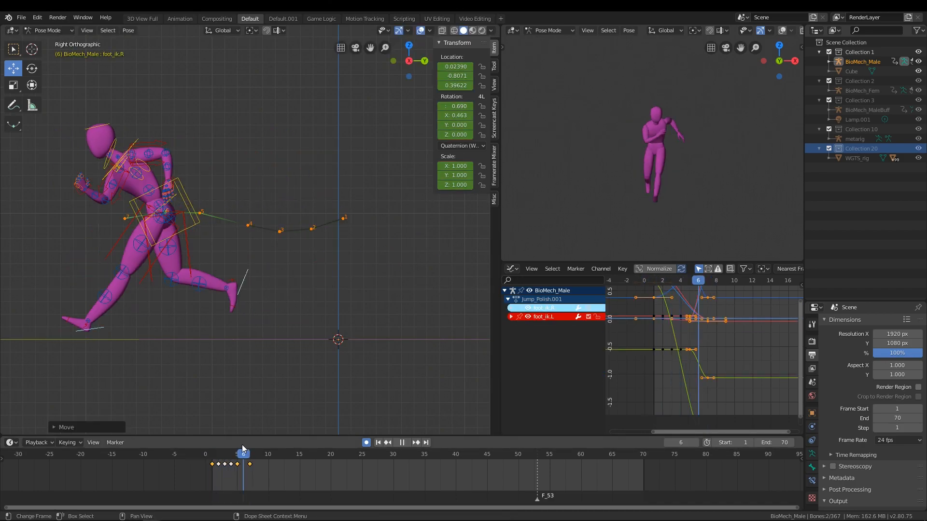
key("space")
Adjust the torso's position on frames 4 to 6 to even out its motion path
left_click_drag(211, 454, 230, 455)
left_click(270, 231)
left_click_drag(281, 225, 273, 225)
left_click(219, 456)
left_click_drag(220, 459, 234, 459)
key("g")
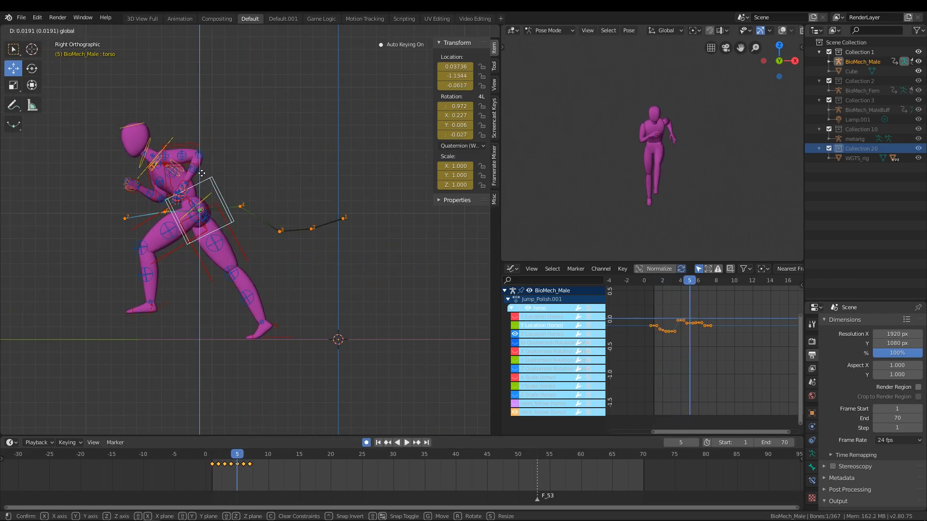
left_click_drag(241, 174, 241, 175)
left_click_drag(219, 457, 244, 460)
left_click_drag(165, 174, 165, 167)
left_click_drag(213, 453, 236, 466)
mouse_move(200, 170)
left_mouse_down()
mouse_move(200, 183)
mouse_move(200, 171)
left_mouse_up()
Rotate the right heel control on frame 5 to refine the push-off
left_click(273, 324)
key("r")
left_click(329, 328)
Lower the torso slightly on frames 6 and 4 and play the run
left_click(223, 206)
left_click_drag(237, 456, 244, 456)
left_click_drag(164, 168, 164, 173)
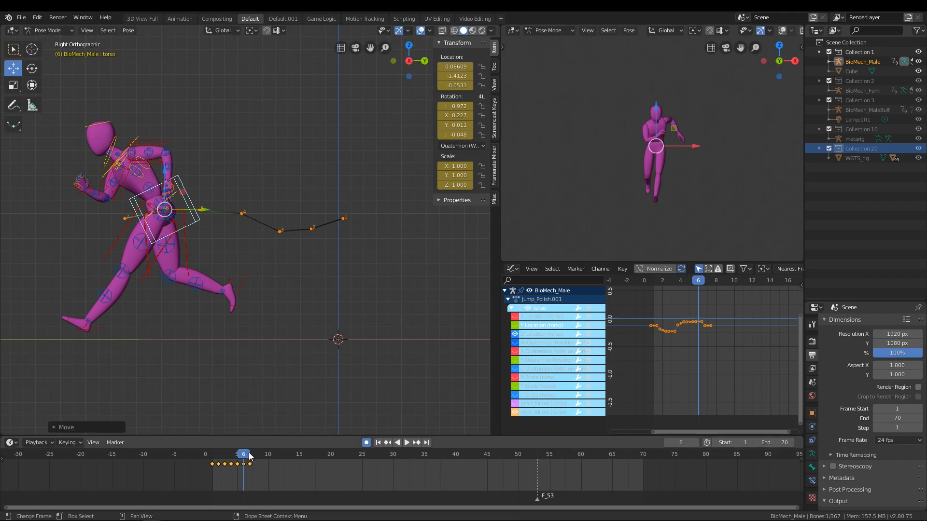
left_click_drag(245, 455, 231, 456)
left_click_drag(241, 176, 241, 179)
mouse_move(231, 455)
left_mouse_down()
mouse_move(209, 454)
mouse_move(250, 456)
mouse_move(213, 457)
mouse_move(249, 455)
mouse_move(233, 455)
left_mouse_up()
key("space")
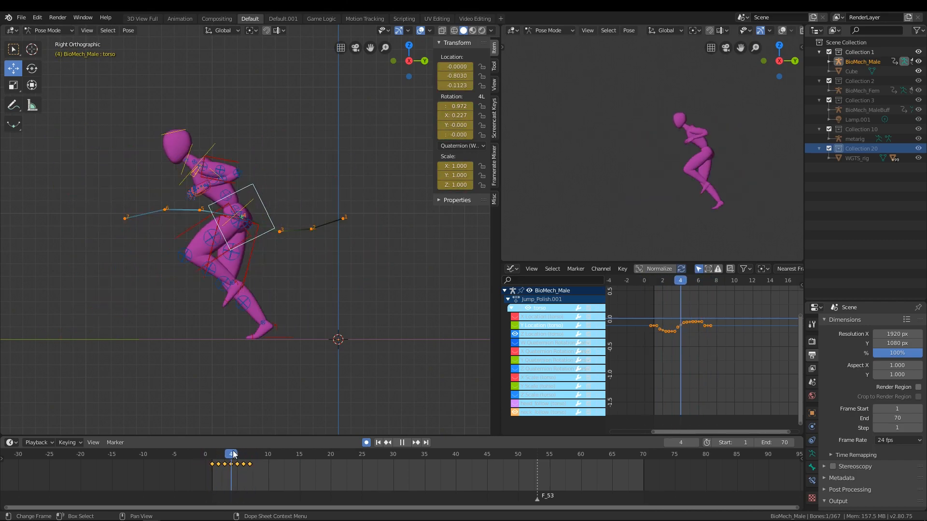
Select the left foot control and calculate its motion path
left_click_drag(232, 469, 219, 460)
left_click(408, 270)
left_click(212, 462)
right_click(368, 265)
left_click(368, 265)
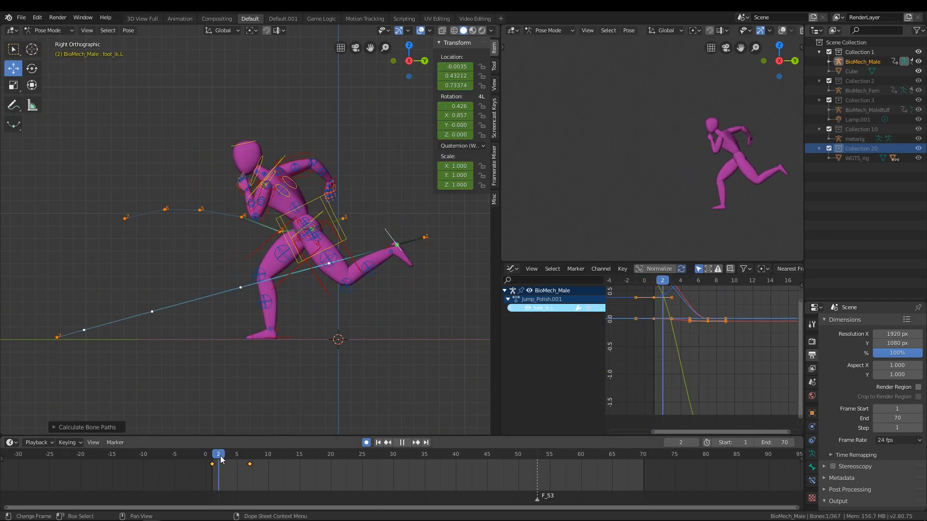
Reposition the left foot control on frames 2 to 6 to shape its swing along the motion path
left_click_drag(438, 246, 423, 246)
left_click(225, 461)
left_click_drag(305, 225, 304, 245)
left_click(231, 461)
left_click_drag(219, 257, 219, 269)
left_click(237, 462)
left_click_drag(142, 261, 142, 261)
left_click(243, 462)
left_click_drag(80, 292, 81, 262)
key("space")
key("Escape")
key("g")
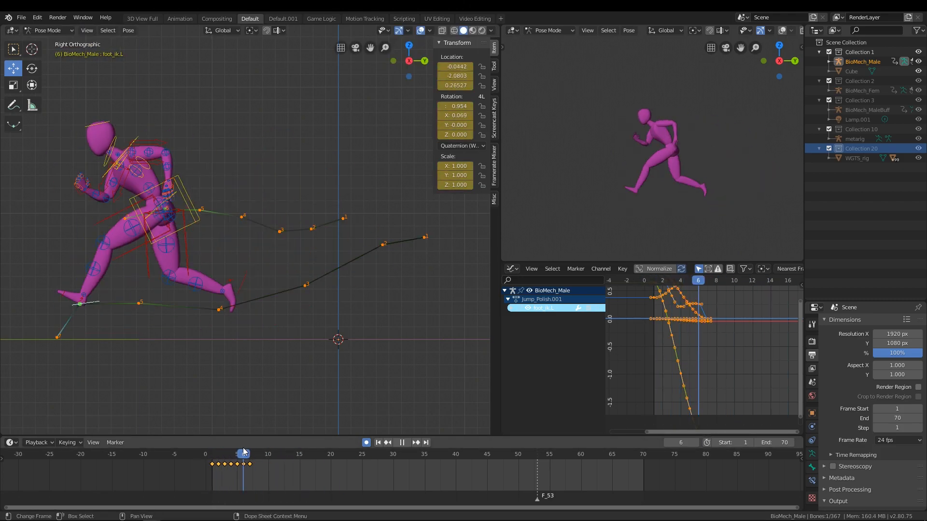
Rotate the right foot control on frame 6 and play the run
key("ctrl+Tab")
key("ctrl+Tab")
key("r")
left_click(336, 322)
left_click(250, 459)
key("space")
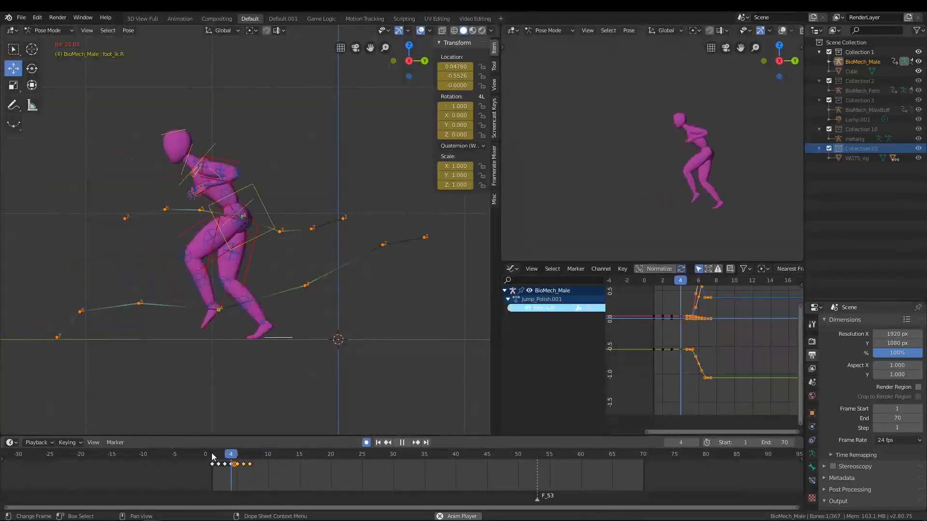
Move both hand controls forward along Y on frame 7 to follow the body
left_click_drag(217, 457, 212, 457)
left_click(251, 191)
left_click(379, 185, "shift")
left_click(249, 458)
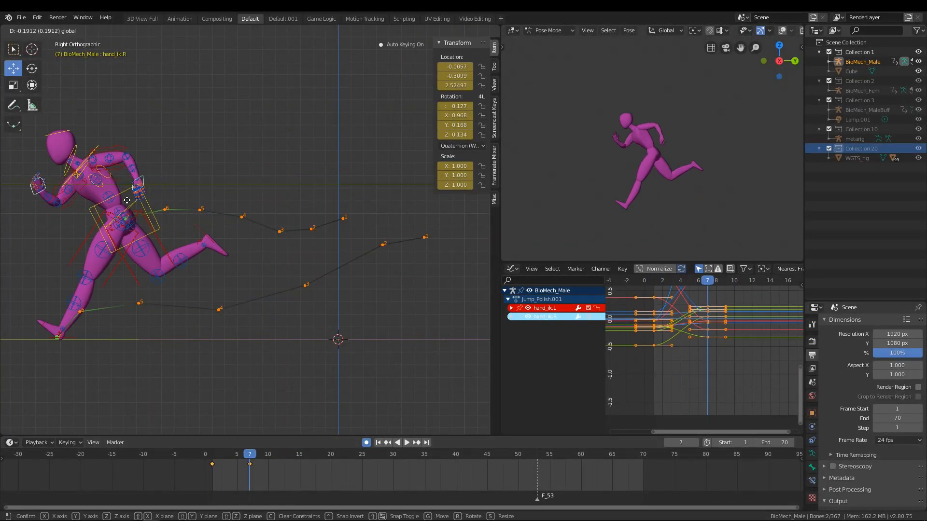
left_click_drag(133, 203, 131, 204)
Reposition the left hand control on frame 3
left_click_drag(248, 458, 224, 456)
left_click(141, 184)
left_click_drag(225, 188, 227, 174)
Calculate a motion path for the left hand control
left_click_drag(218, 458, 232, 460)
right_click(199, 229)
left_click(199, 238)
right_click(199, 238)
left_click(199, 229)
left_click(199, 229)
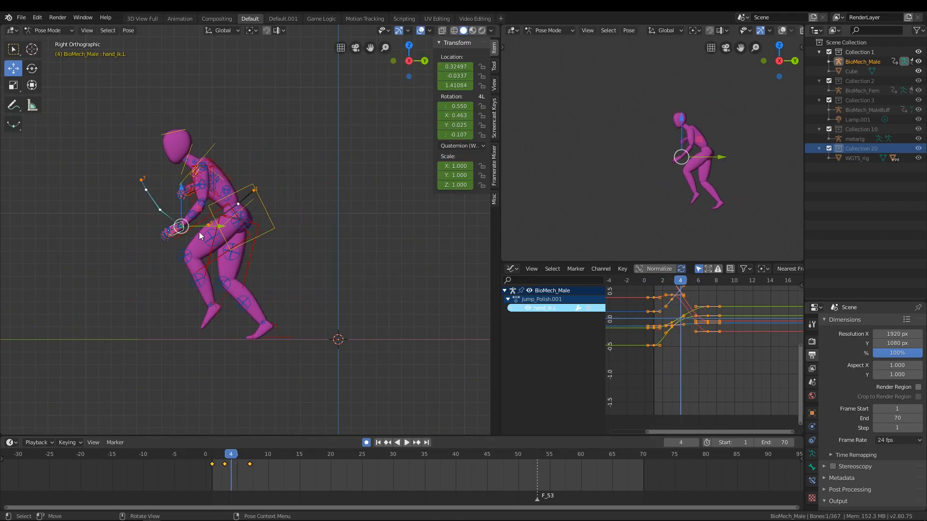
Move and rotate the left hand control on frame 4
key("g")
left_click(255, 233)
mouse_move(254, 233)
middle_mouse_down()
mouse_move(296, 261)
mouse_move(256, 225)
middle_mouse_up()
key("r")
left_click(299, 251)
Move the left hand control on frames 5 and 6 and play the run from frame 1
mouse_move(231, 455)
left_mouse_down()
mouse_move(220, 455)
mouse_move(236, 453)
left_mouse_up()
key("g")
left_click(203, 270)
middle_click_drag(203, 270, 193, 290)
left_click_drag(237, 455, 243, 455)
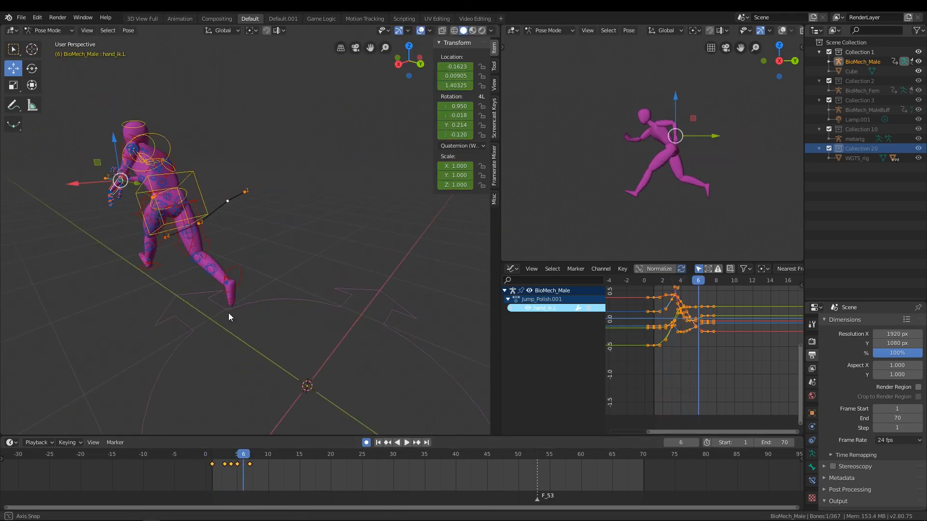
key("KP_3")
key("g")
left_click(317, 188)
left_click(213, 459)
key("space")
left_click(212, 459)
key("space")
Space all bones' keys two frames apart, from frame 1 to 13, and play the slower run
mouse_move(213, 460)
left_mouse_down()
mouse_move(227, 461)
mouse_move(224, 472)
mouse_move(212, 468)
left_mouse_up()
key("a")
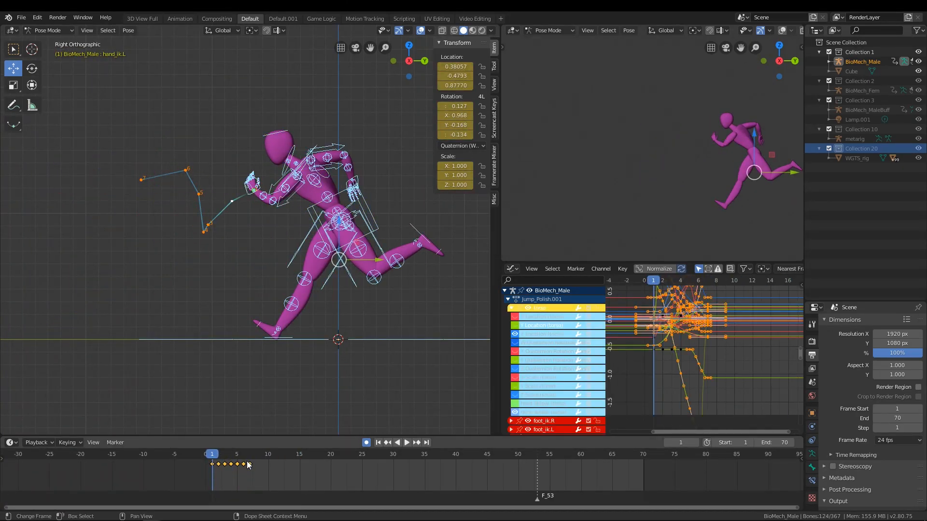
left_click_drag(270, 466, 277, 466)
key("space")
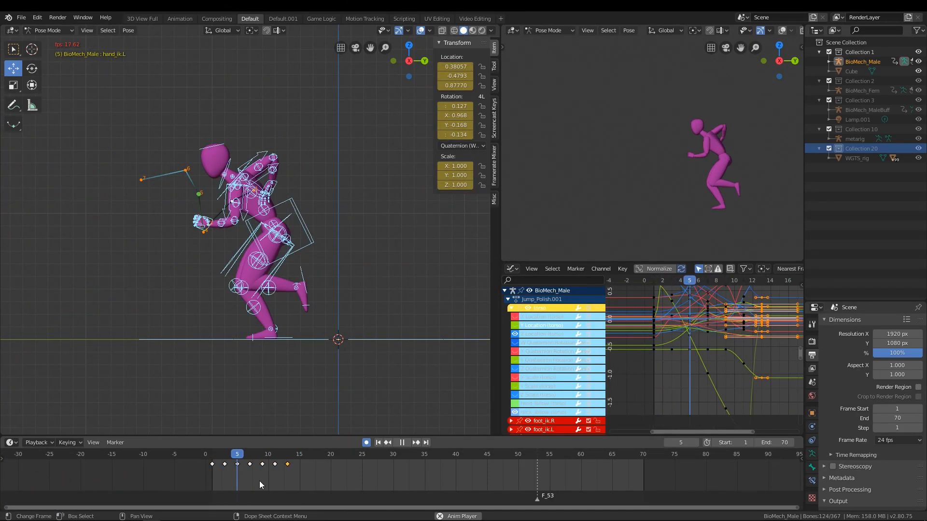
key("Escape")
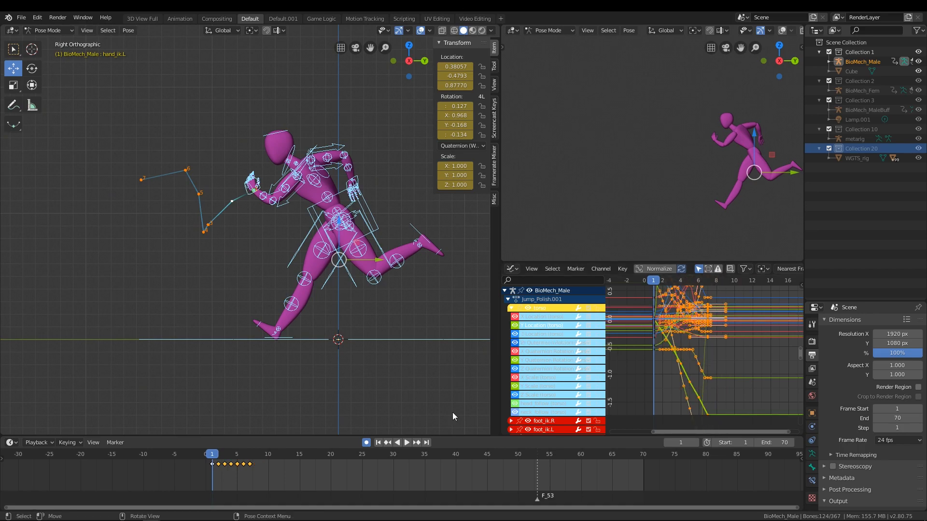
left_click_drag(268, 466, 275, 466)
key("space")
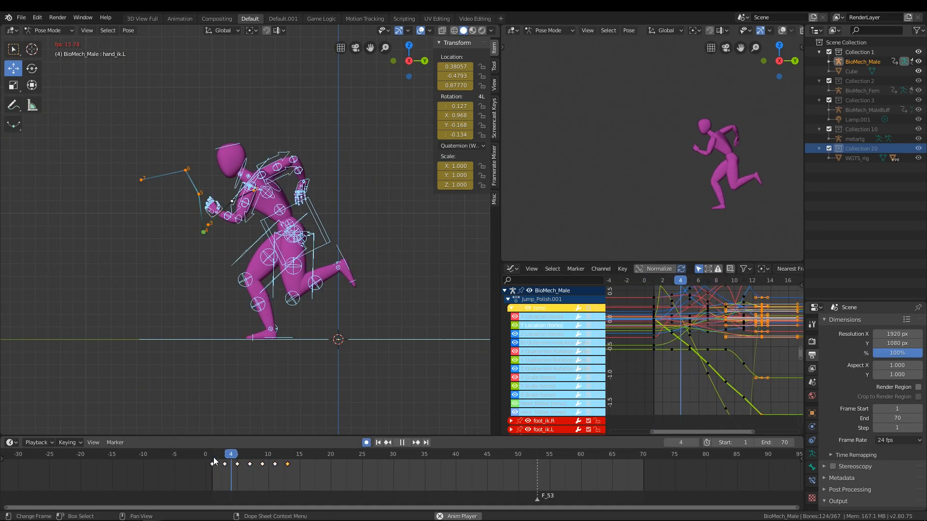
Enable Simplify in the render settings and play the run from frame 1
left_click(812, 342)
scroll(842, 457, "down", 10)
left_click(824, 436)
left_click(833, 378)
left_click(211, 458)
key("space")
key("space")
Try different key spacings on the timeline and play the run to compare its timing
left_click_drag(210, 458, 242, 470)
key("Right")
left_click_drag(250, 466, 271, 468)
key("Right")
key("Right")
left_click_drag(259, 458, 218, 467)
key("space")
key("Right")
mouse_move(224, 464)
left_mouse_down()
mouse_move(230, 459)
mouse_move(225, 465)
left_mouse_up()
key("bracketright")
key("space")
left_click(213, 458)
left_click(212, 458)
key("space")
left_click_drag(282, 473, 243, 464)
key("space")
left_click_drag(256, 464, 216, 461)
key("space")
Shift the selected control along Y and calculate the torso's motion path
key("g")
key("y")
left_click(236, 253)
left_click(178, 174)
left_click(322, 237)
right_click(272, 245)
left_click(271, 245)
left_click(271, 256)
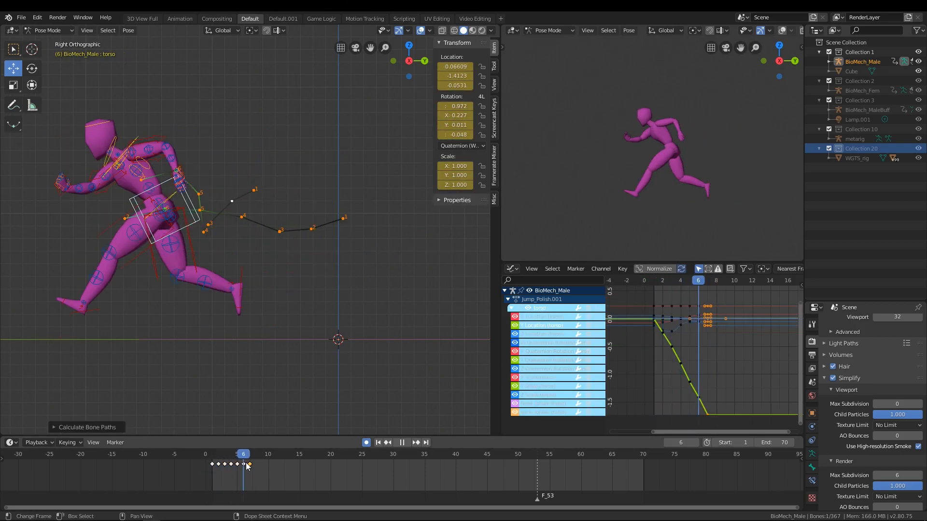
Move the torso, hand and foot controls forward along Y together on frame 7
key("space")
left_click(148, 179)
left_click(157, 231, "shift")
key("g")
key("y")
left_click(122, 237)
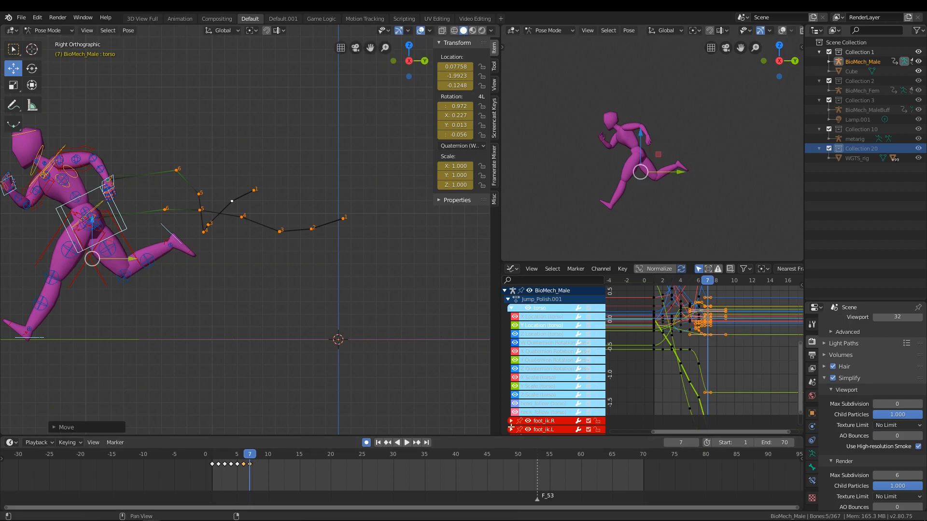
Remove the torso's in-between Y Location keys so the curve runs straight from frame 1 to 7, and play the run
left_click(124, 225)
left_click(665, 334)
key("Home")
key("space")
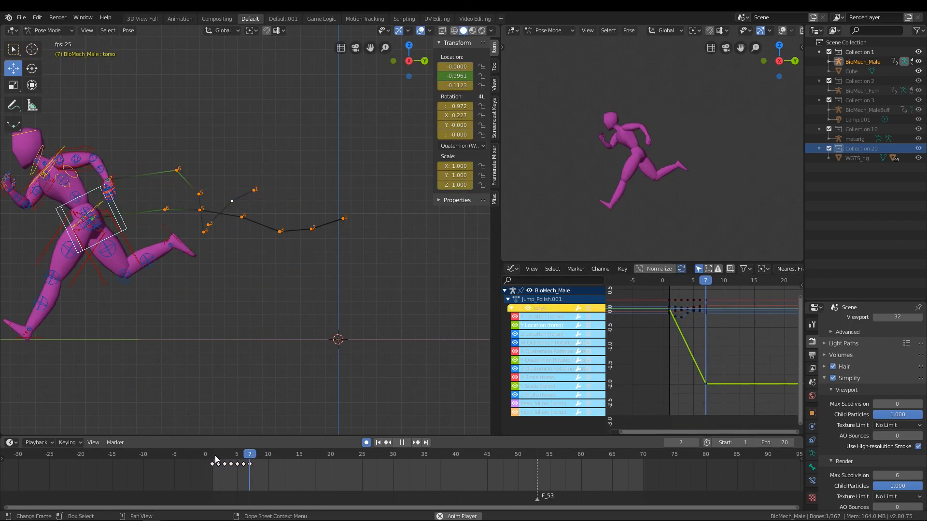
Play the run in a closer view to check the torso's forward motion
middle_click_drag(158, 259, 258, 306, "shift")
scroll(258, 306, "up", 3)
scroll(299, 362, "up", 2)
key("shift+r")
scroll(270, 227, "down", 2)
key("space")
key("space")
Reposition the right foot control on frame 6 along its motion path and check the pose from frame 1
mouse_move(249, 468)
left_mouse_down()
mouse_move(213, 468)
mouse_move(243, 468)
left_mouse_up()
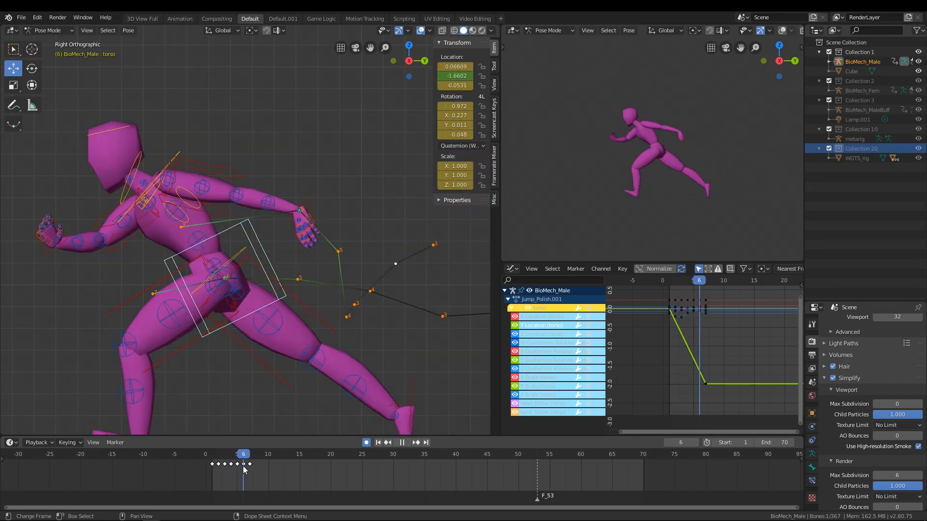
middle_click_drag(290, 309, 282, 258, "shift")
scroll(282, 258, "down", 1)
left_click(370, 333)
left_click(381, 347)
key("g")
left_click_drag(229, 460, 211, 457)
middle_click_drag(377, 405, 293, 413, "shift")
scroll(293, 413, "down", 2)
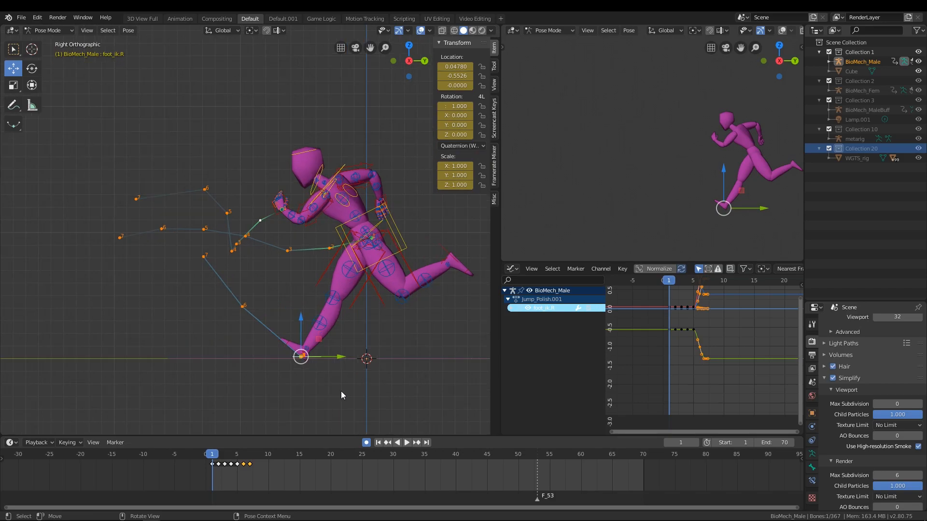
Rotate the right heel control about 22° on frame 5 and nudge the right foot's position on frame 6
left_click_drag(213, 465, 237, 464)
scroll(285, 400, "up", 2)
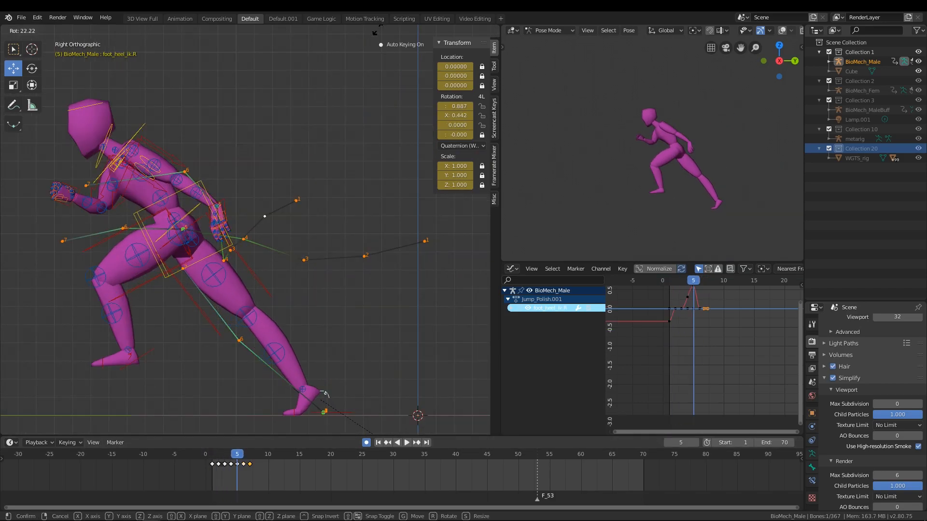
left_click(305, 342)
mouse_move(238, 461)
left_mouse_down()
mouse_move(219, 461)
mouse_move(252, 479)
mouse_move(244, 478)
left_mouse_up()
middle_click_drag(256, 348, 322, 367, "shift")
mouse_move(347, 359)
left_mouse_down()
mouse_move(323, 360)
mouse_move(342, 359)
left_mouse_up()
Shift the left hand control forward along Y on frames 6 and 3
left_click(256, 198)
left_click_drag(292, 190, 259, 191)
left_click_drag(245, 461, 224, 464)
left_click_drag(296, 268, 285, 270)
right_click(275, 248)
left_click(275, 248)
left_click(275, 249)
Play and scrub the run from frame 1 in a closer view to examine the left hand's arc
scroll(270, 255, "up", 2)
left_click_drag(224, 462, 211, 485)
left_click(328, 266)
key("space")
key("space")
left_click(219, 475)
mouse_move(212, 518)
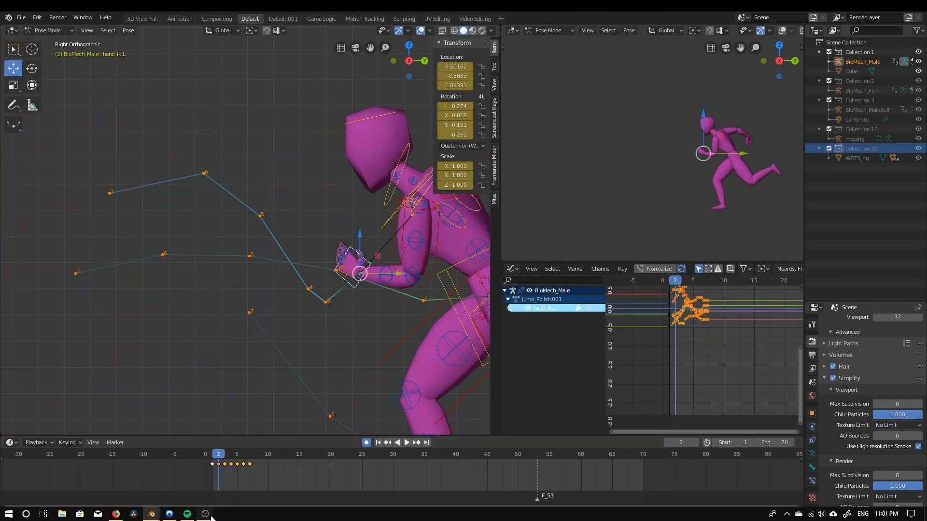
key("space")
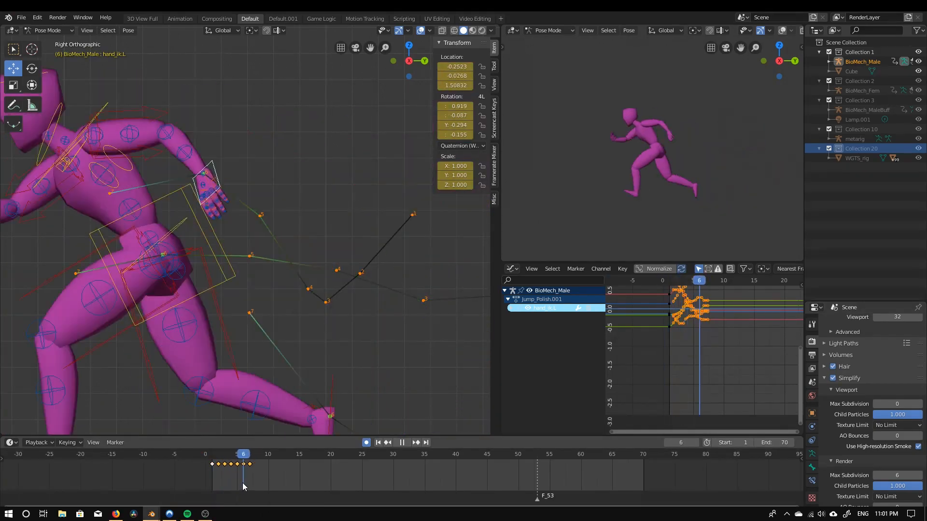
Recalculate the bone motion paths and adjust the left hand control's position on frames 5 and 6
right_click(326, 218)
left_click(325, 218)
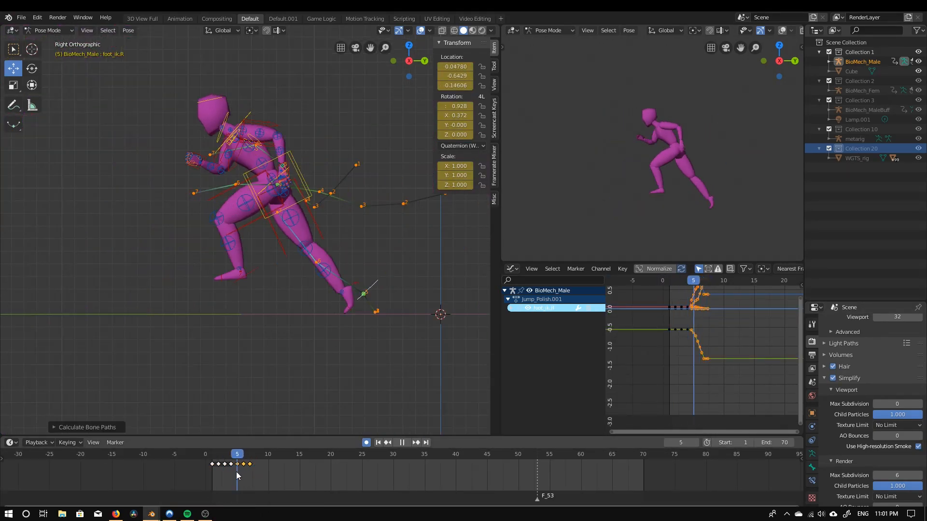
mouse_move(236, 471)
left_mouse_down()
mouse_move(251, 470)
mouse_move(231, 481)
mouse_move(245, 471)
mouse_move(237, 473)
left_mouse_up()
key("KP_1")
middle_click_drag(270, 203, 367, 144)
left_click(327, 163)
left_click_drag(369, 142, 377, 133)
left_click_drag(237, 473, 244, 473)
middle_click_drag(357, 193, 372, 145)
left_click_drag(372, 143, 367, 146)
Refine the left hand control's position on frames 6 and 5 from other angles and play the run
middle_click_drag(357, 232, 166, 386)
left_click_drag(81, 226, 82, 231)
middle_click_drag(77, 246, 226, 193)
left_click_drag(243, 471, 237, 471)
left_click_drag(410, 151, 399, 152)
middle_click_drag(376, 202, 309, 338)
mouse_move(237, 471)
left_mouse_down()
mouse_move(250, 469)
mouse_move(236, 479)
mouse_move(250, 465)
left_mouse_up()
key("space")
key("space")
Scrub between frames 1 and 3 to examine the arm poses from several angles
middle_click_drag(279, 420, 367, 405)
scroll(290, 289, "down", 4)
left_click(219, 212)
left_click_drag(213, 461, 224, 465)
middle_click_drag(111, 251, 255, 220)
scroll(143, 233, "down", 5)
scroll(143, 230, "up", 6)
scroll(241, 232, "up", 6)
mouse_move(225, 454)
left_mouse_down()
mouse_move(247, 452)
mouse_move(212, 466)
left_mouse_up()
scroll(241, 231, "down", 7)
middle_click_drag(203, 241, 289, 232)
Reposition the right hand control on frame 3, checking its placement from more than one angle
left_click(91, 203)
scroll(193, 217, "up", 3)
left_click_drag(215, 449, 228, 464)
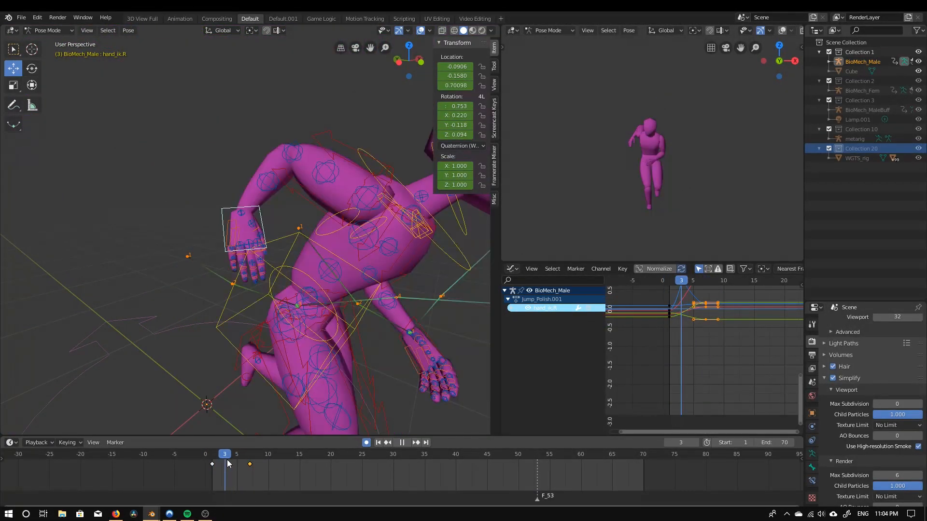
scroll(241, 251, "down", 5)
key("g")
left_click(261, 251)
middle_click_drag(260, 251, 271, 338)
key("g")
left_click(251, 270)
middle_click_drag(251, 270, 249, 311)
Reposition the right hand control on frame 5 and fine-tune its placement from another angle
mouse_move(226, 457)
left_mouse_down()
mouse_move(221, 468)
mouse_move(231, 464)
left_mouse_up()
middle_click_drag(333, 309, 244, 415)
left_click_drag(229, 456, 237, 458)
key("g")
left_click(236, 299)
middle_click_drag(246, 410, 289, 309)
left_click_drag(310, 265, 311, 254)
Adjust the right hand control's position on frame 6
left_click_drag(238, 456, 246, 456)
middle_click_drag(290, 338, 308, 323)
left_click_drag(337, 223, 337, 234)
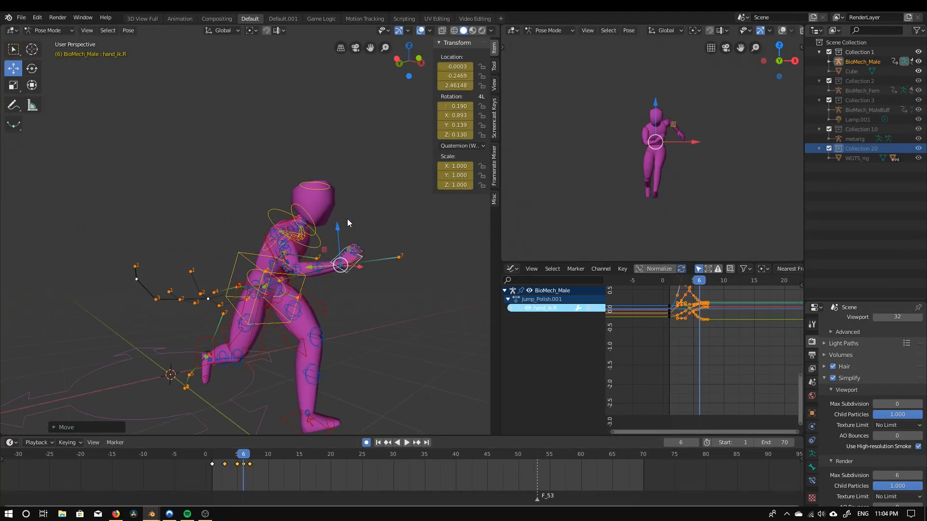
middle_click_drag(328, 270, 291, 345)
key("g")
Reposition the right hand control on frame 2 and refine its placement along the motion path from several angles
left_click_drag(242, 461, 219, 461)
left_click(232, 338)
key("g")
left_click(203, 270)
middle_click_drag(87, 352, 145, 295)
left_click_drag(147, 281, 164, 282)
mouse_move(247, 294)
middle_mouse_down()
mouse_move(224, 337)
mouse_move(246, 299)
middle_mouse_up()
left_click_drag(178, 304, 186, 304)
middle_click_drag(270, 290, 213, 304)
left_click_drag(205, 282, 209, 279)
middle_click_drag(227, 314, 202, 300)
left_click_drag(219, 460, 216, 486)
Select the torso control and review its movement up to frame 7
scroll(295, 290, "down", 3)
middle_click_drag(299, 286, 144, 271)
left_click(363, 256)
left_click_drag(217, 459, 247, 454)
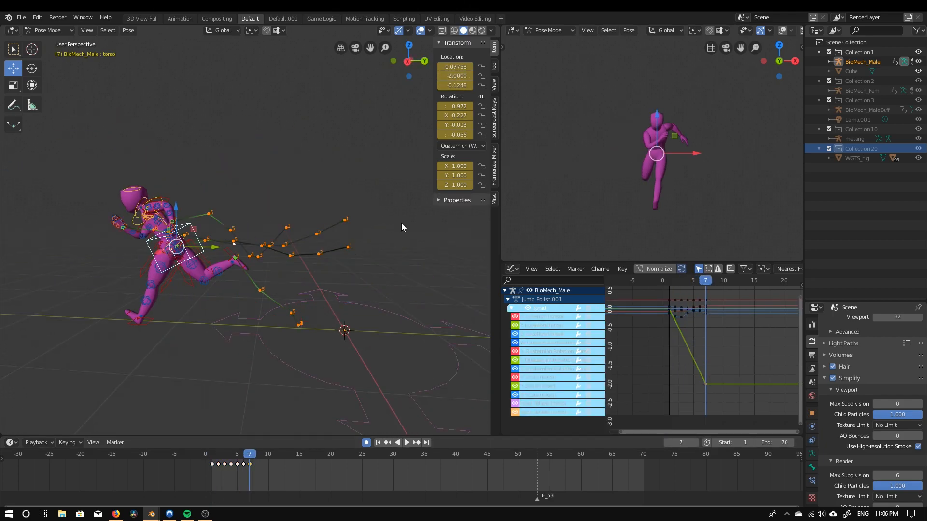
Try copying the torso control's frame 1 pose onto frame 7
left_click(297, 456)
key("ctrl+z")
left_click_drag(269, 484, 207, 461)
key("ctrl+c")
left_click(251, 452)
key("ctrl+v")
left_click_drag(285, 465, 213, 493)
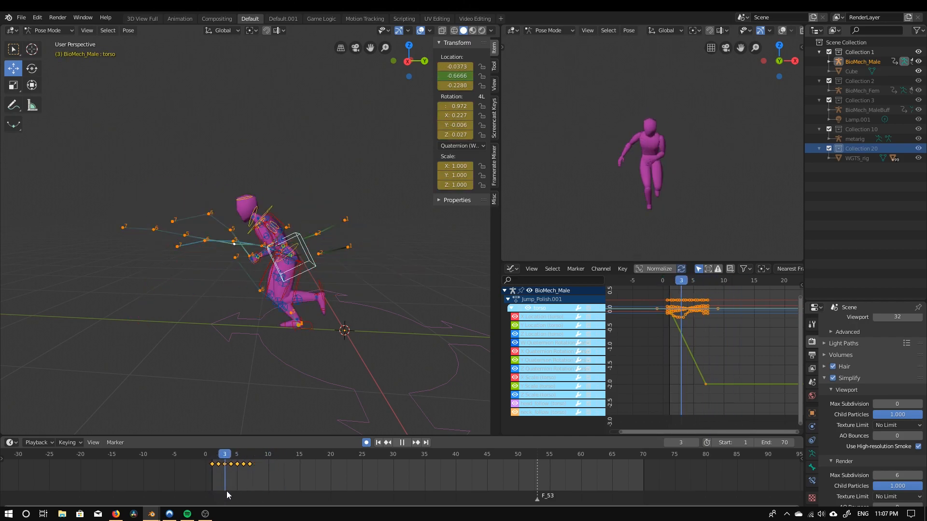
Key the torso's Y Location at -4 on frame 13 to continue the forward motion, and play it
left_click_drag(218, 454, 288, 477)
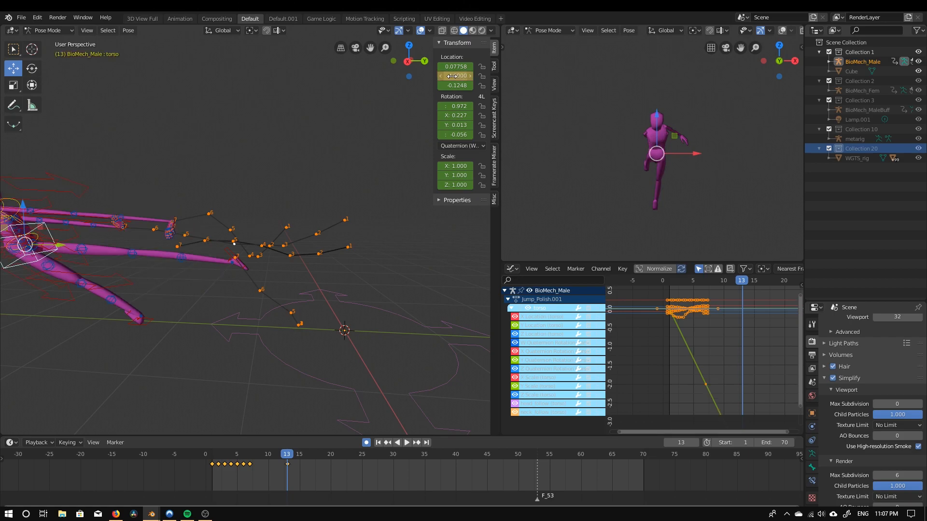
key("space")
left_click(212, 456)
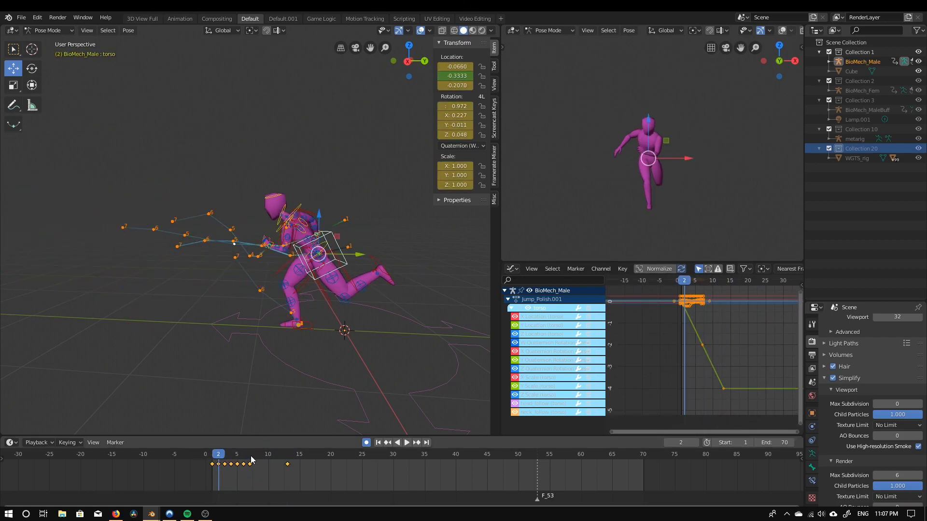
Repeat the torso's Z Location keys from frames 1 to 7 across frames 7 to 13, and play the result
middle_click_drag(711, 327, 714, 383)
left_click_drag(212, 458, 250, 462)
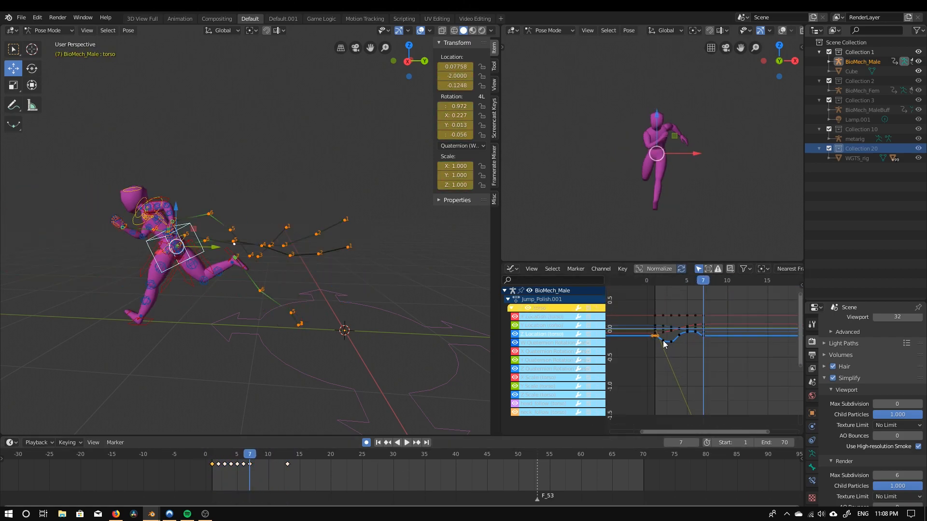
left_click(709, 354)
key("space")
left_click(245, 477)
left_click(221, 490)
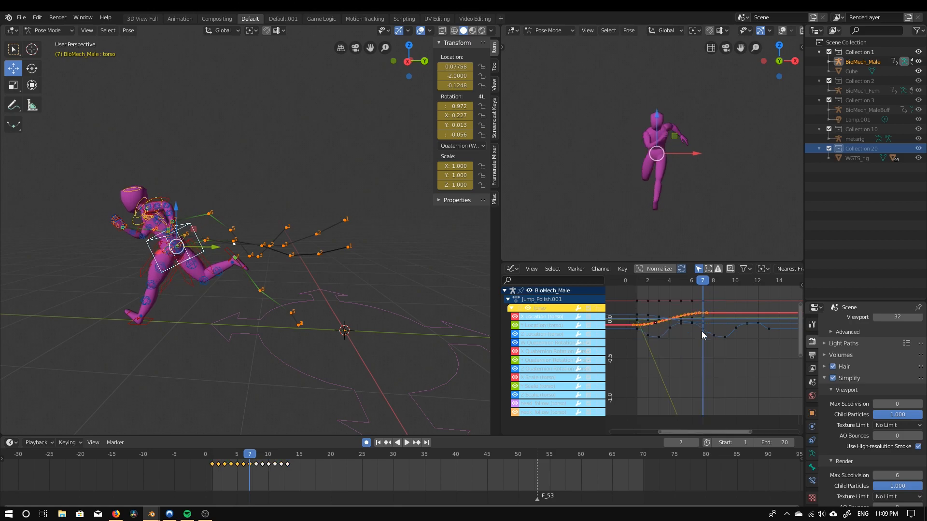
Copy the torso's X Location keys in reverse order up to frame 13, and play the side-to-side motion
left_click(718, 301)
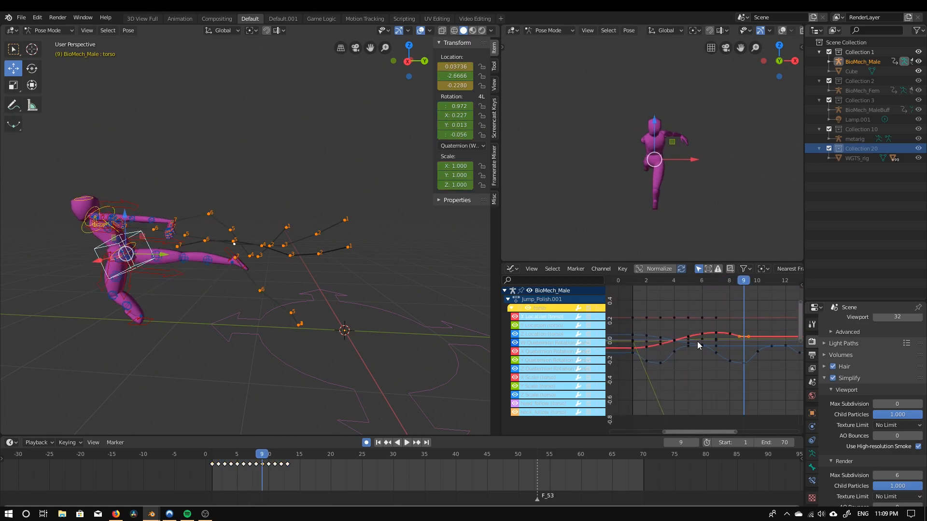
right_click(647, 347)
key("Right")
key("ctrl+v")
right_click(632, 348)
key("Right")
key("ctrl+v")
left_click(209, 462)
key("space")
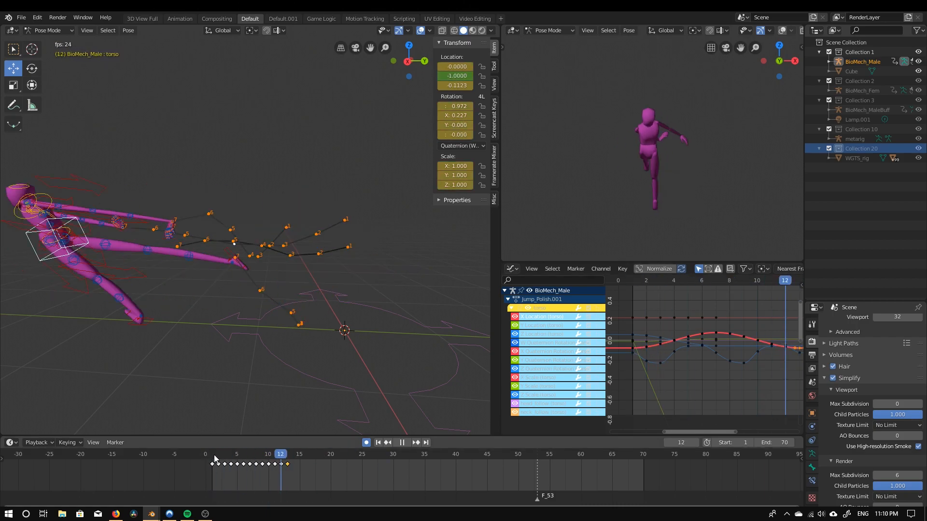
key("space")
Copy the frame 1 pose of the hand, foot and upper-arm IK controls and paste it on frame 13
left_click_drag(213, 455, 212, 482)
scroll(300, 360, "up", 3)
left_click(300, 224)
left_click(309, 356, "shift")
middle_click_drag(454, 284, 421, 278)
left_click(420, 280, "shift")
middle_click_drag(414, 222, 334, 240)
left_click(349, 242, "shift")
left_click(317, 198, "shift")
key("ctrl+c")
left_click(287, 459)
key("ctrl+v")
key("KP_1")
key("KP_3")
key("g")
key("y")
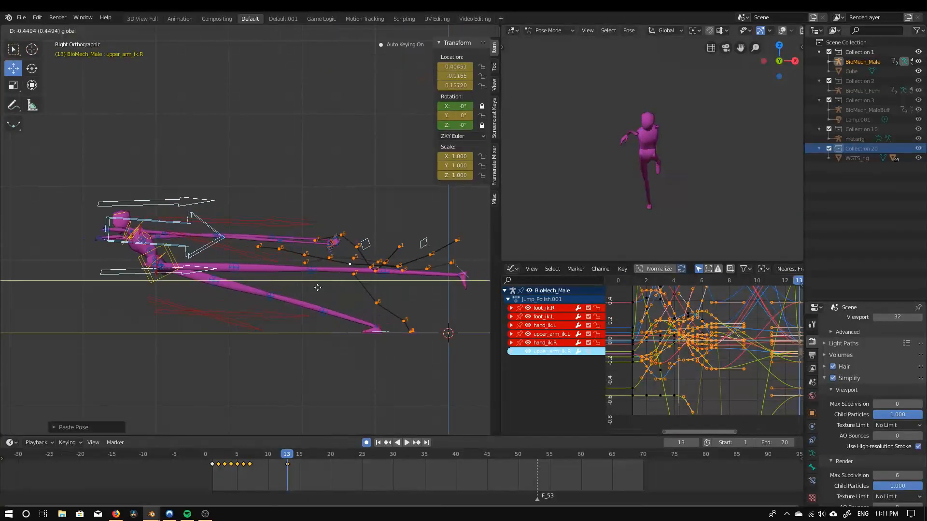
right_click(330, 285)
Move only the hand and foot IK controls about 4 units forward along Y on frame 13
middle_click_drag(396, 248, 319, 256, "shift")
left_click(319, 256)
scroll(359, 352, "up", 2)
left_click(360, 353, "shift")
left_click(307, 269, "shift")
scroll(386, 333, "down", 2)
key("g")
key("y")
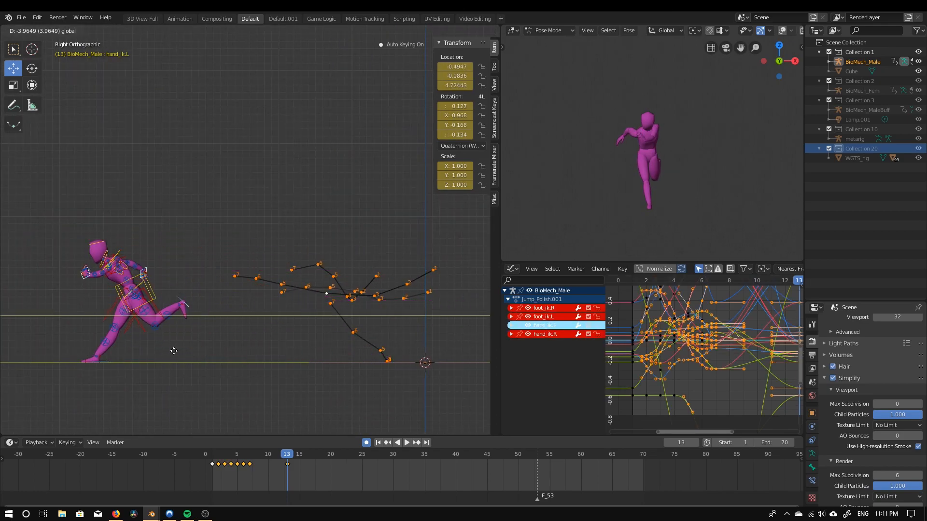
left_click(176, 348)
Copy the frame 1 pose of the chest and both upper-arm IK controls onto frame 13, and scrub through it
middle_click_drag(176, 348, 313, 234)
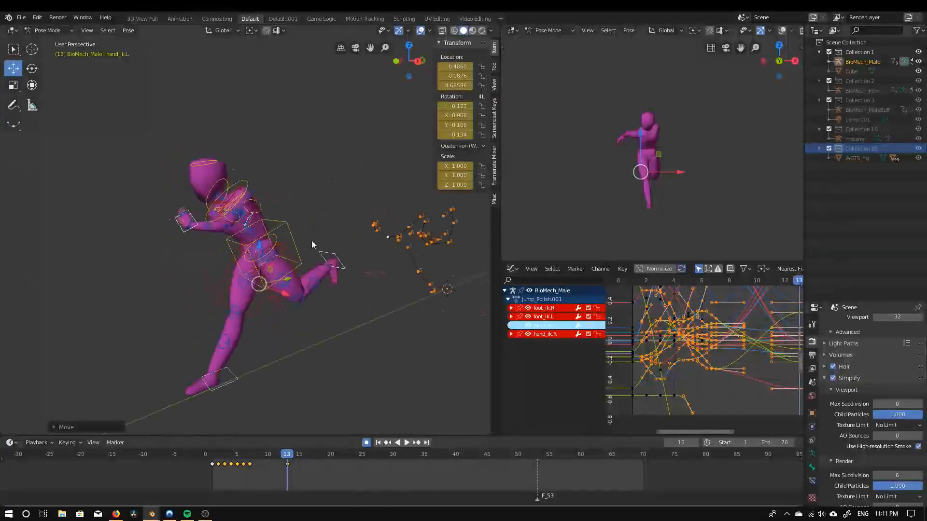
middle_click_drag(233, 220, 328, 188)
left_click(234, 232)
left_click(170, 211, "shift")
left_click(128, 191, "shift")
left_click(212, 459)
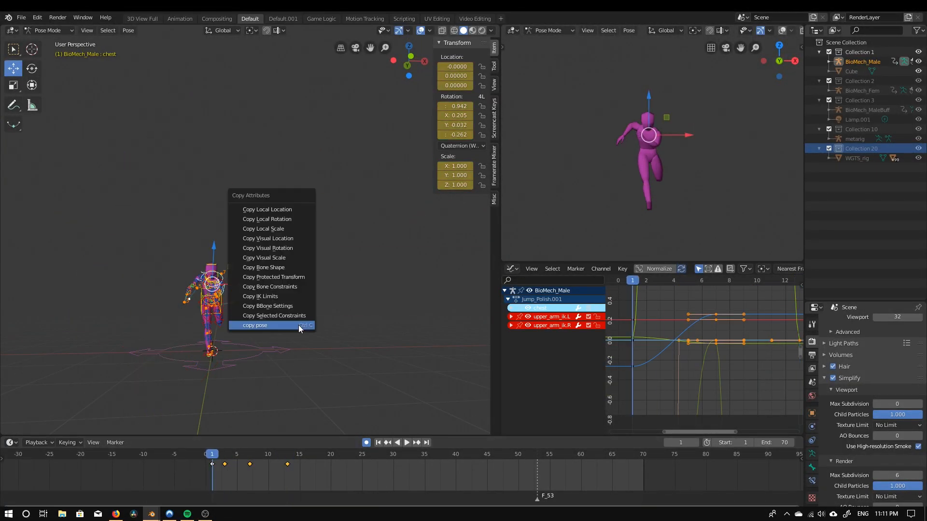
key("ctrl+c")
left_click(287, 458)
key("ctrl+v")
left_click_drag(243, 458, 219, 467)
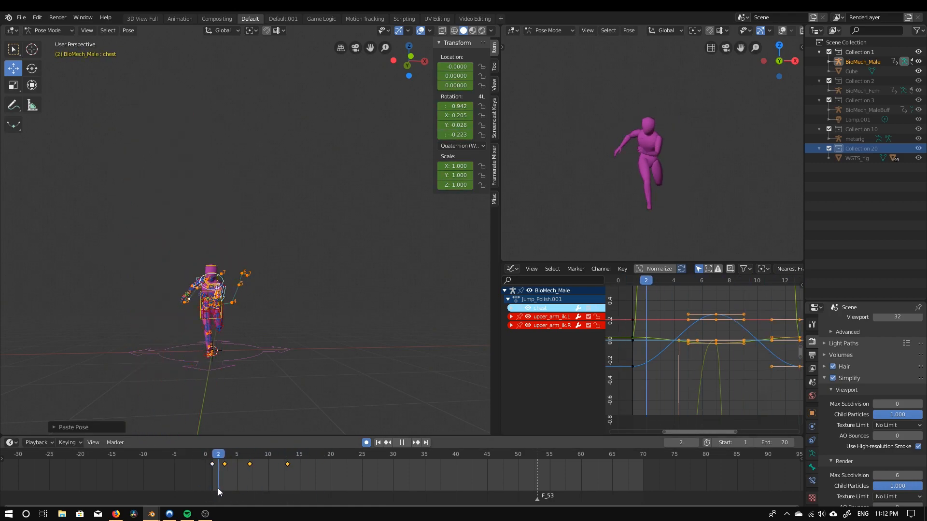
Paste the left thigh IK control's copied pose on frame 13
left_click(225, 314)
scroll(225, 314, "up", 8)
left_click(286, 457)
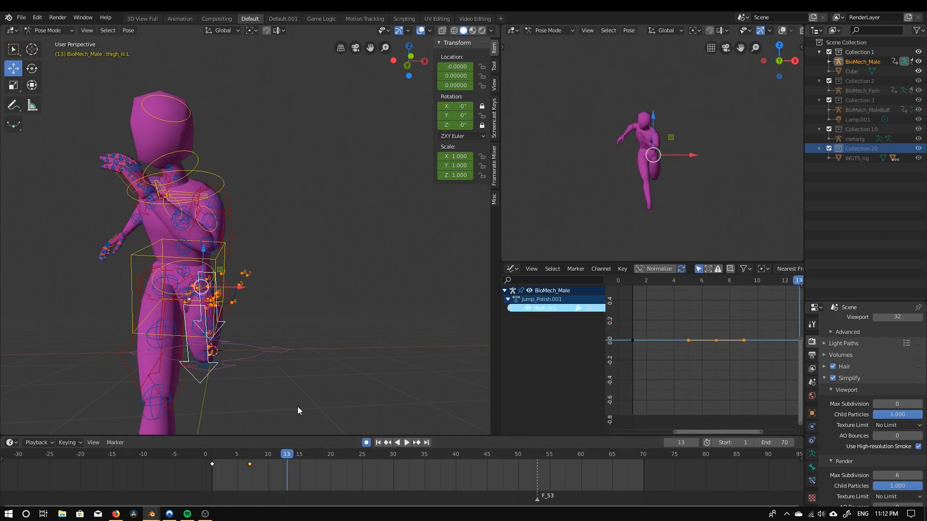
left_click(290, 456)
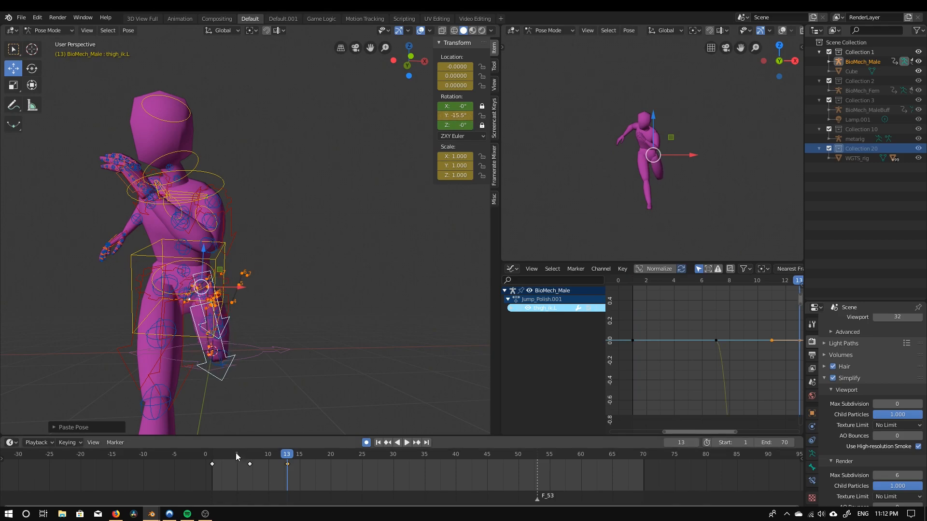
Copy the torso control's curve key from frame 1 in the Graph Editor and paste it on frame 13
middle_click_drag(685, 319, 721, 391, "ctrl")
left_click(213, 457)
left_click(287, 456)
key("BackSpace")
left_click(133, 284)
mouse_move(285, 455)
left_mouse_down()
mouse_move(261, 455)
mouse_move(288, 455)
left_mouse_up()
middle_click_drag(612, 358, 704, 400, "ctrl")
left_click(644, 338)
key("ctrl+c")
key("ctrl+v")
Mirror the torso curve by copying its keys from frames 2 and 3 onto frames 12 and 11
left_click(645, 336)
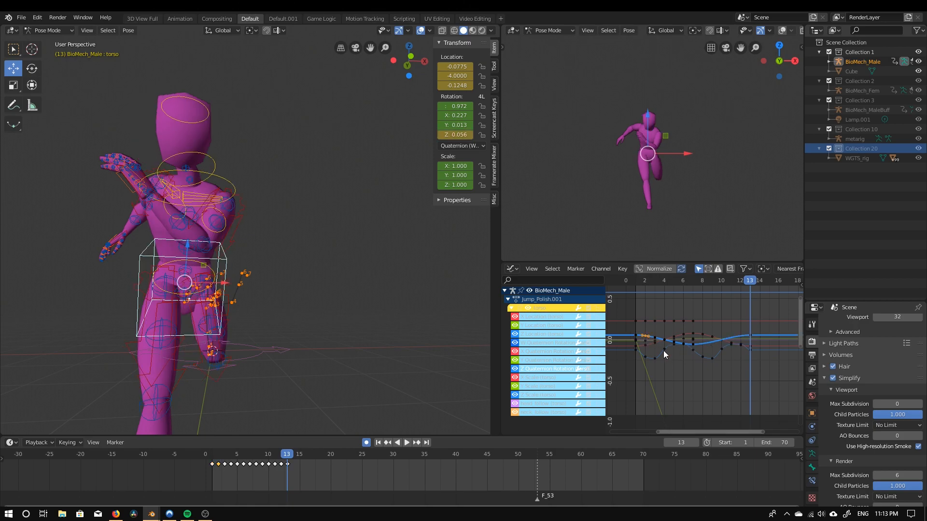
key("ctrl+c")
key("Left")
key("ctrl+v")
left_click(655, 337)
key("ctrl+c")
key("Left")
key("ctrl+v")
Copy the torso curve keys from frames 6 and 5 and paste them on frames 8 and 9
left_click(664, 339)
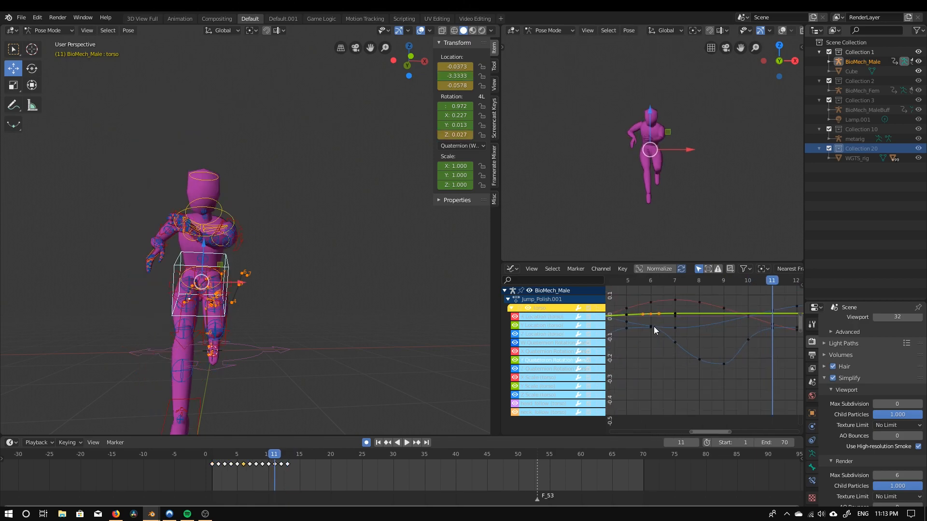
left_click(653, 325)
key("ctrl+c")
key("Left")
key("Left")
key("Left")
key("ctrl+v")
left_click(626, 323)
key("ctrl+c")
key("Right")
key("ctrl+v")
Play back frames 1 to 13 and inspect the run from the side together with the left upper-arm IK curves
scroll(627, 328, "down", 11)
key("space")
left_click(214, 457)
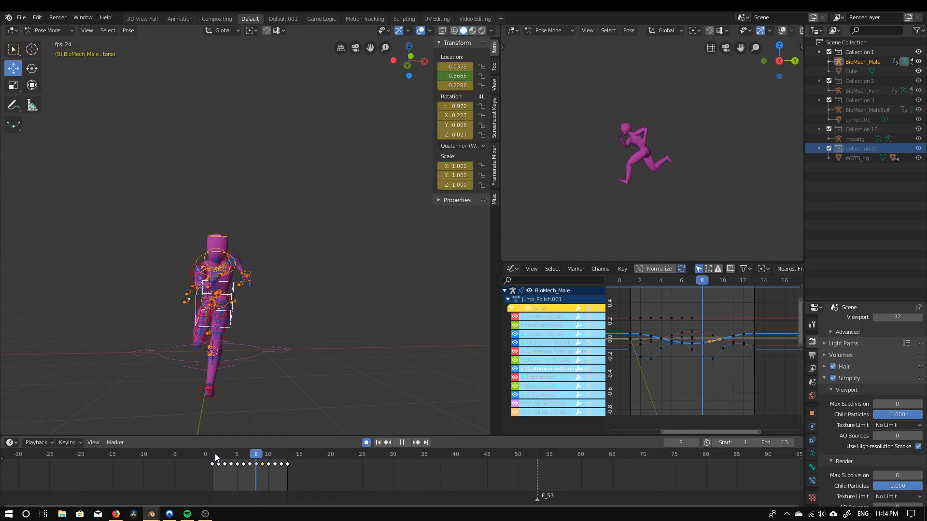
middle_click_drag(281, 283, 355, 221)
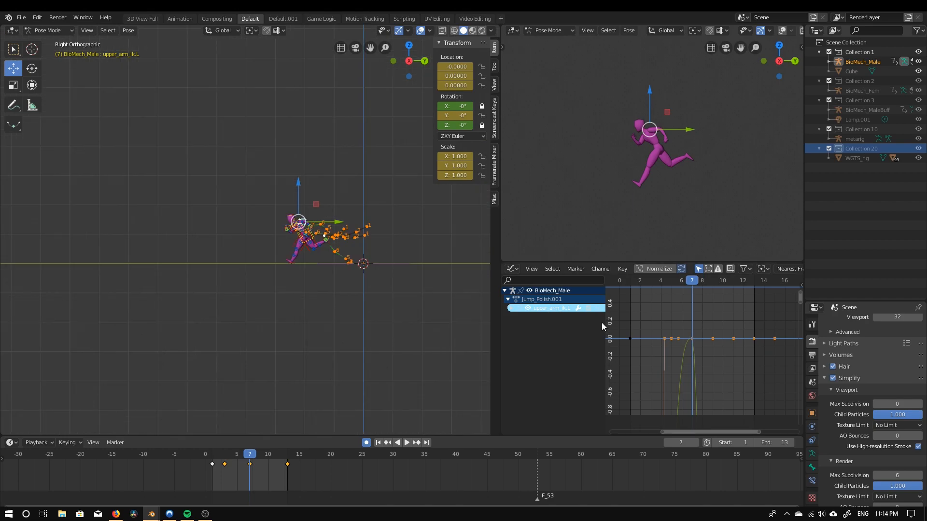
key("Home")
scroll(320, 285, "up", 3)
middle_click_drag(714, 388, 738, 376, "ctrl")
middle_click_drag(713, 388, 705, 347)
Paste the left foot IK control's frame 7 pose on frame 8 and clear the heel control's rotation there
left_click_drag(242, 459, 250, 479)
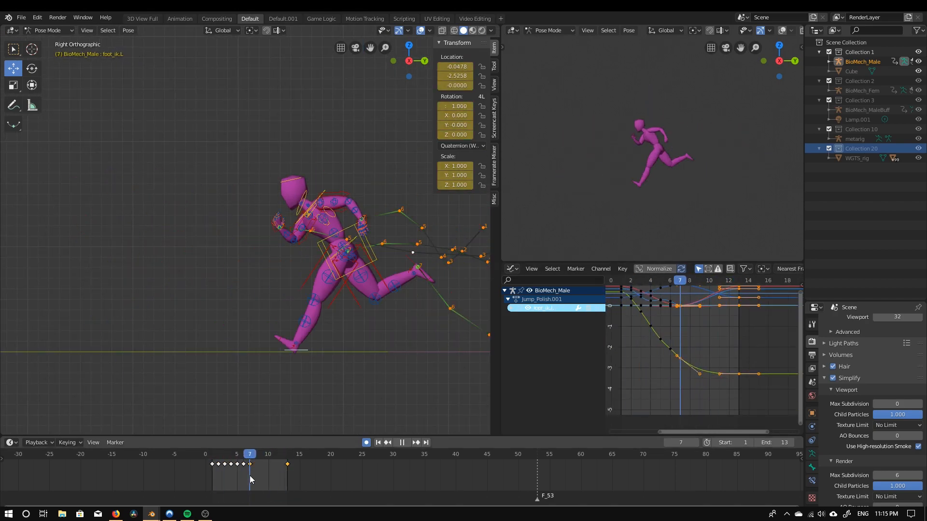
left_click(255, 457)
key("ctrl+v")
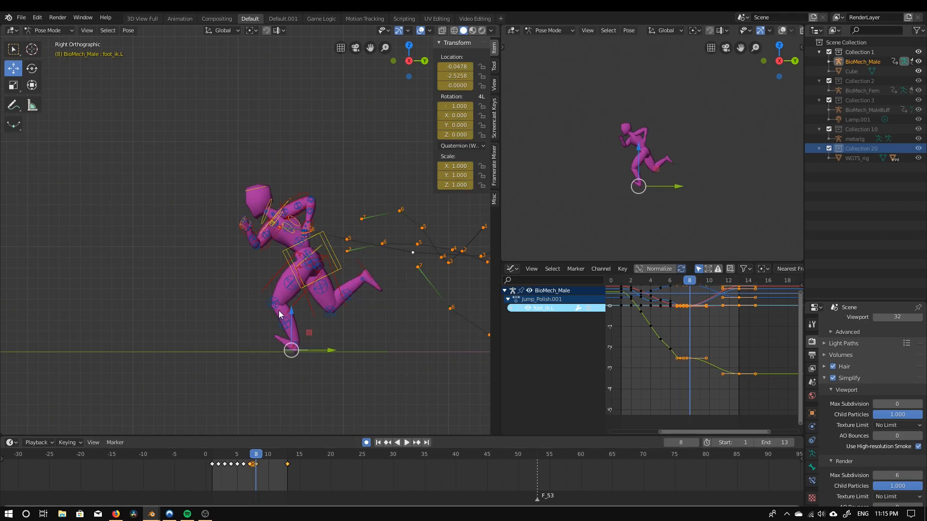
middle_click_drag(279, 311, 235, 214, "shift")
scroll(277, 337, "up", 9)
left_click(277, 342)
key("alt+r")
left_click(281, 356)
scroll(284, 369, "down", 2)
Paste the copied left foot pose on frames 9 and 10 to keep the foot planted
left_click(262, 457)
key("ctrl+v")
scroll(271, 271, "down", 5)
left_click(266, 455)
key("ctrl+v")
scroll(307, 315, "down", 4)
Rotate the left foot heel IK control about -35 degrees on frame 10 to lift the heel
left_click_drag(215, 466, 268, 463)
scroll(269, 304, "up", 10)
left_click(299, 208)
key("r")
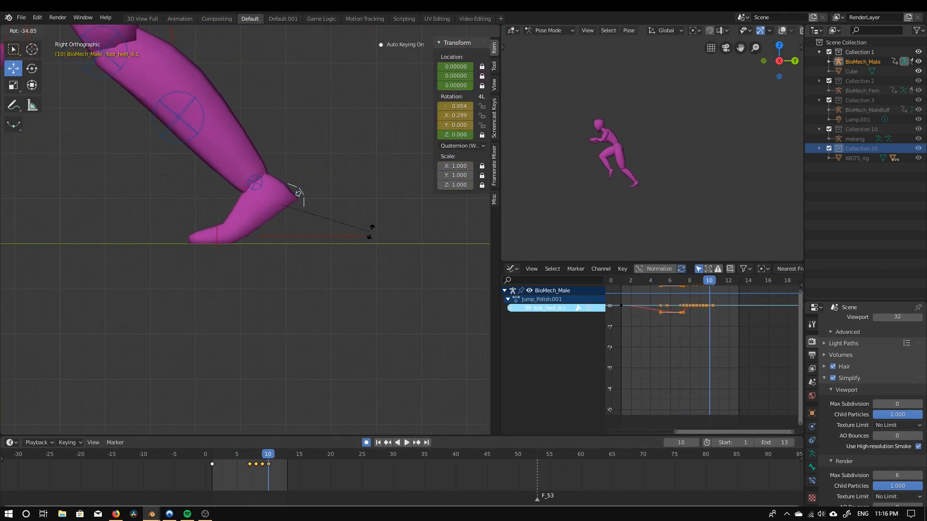
Paste the left foot IK pose on frame 11, rotate it about -43 degrees and raise it, checking the playback
left_click(274, 456)
key("ctrl+v")
scroll(299, 286, "down", 3)
middle_click_drag(291, 232, 368, 336, "shift")
left_click(371, 339)
key("r")
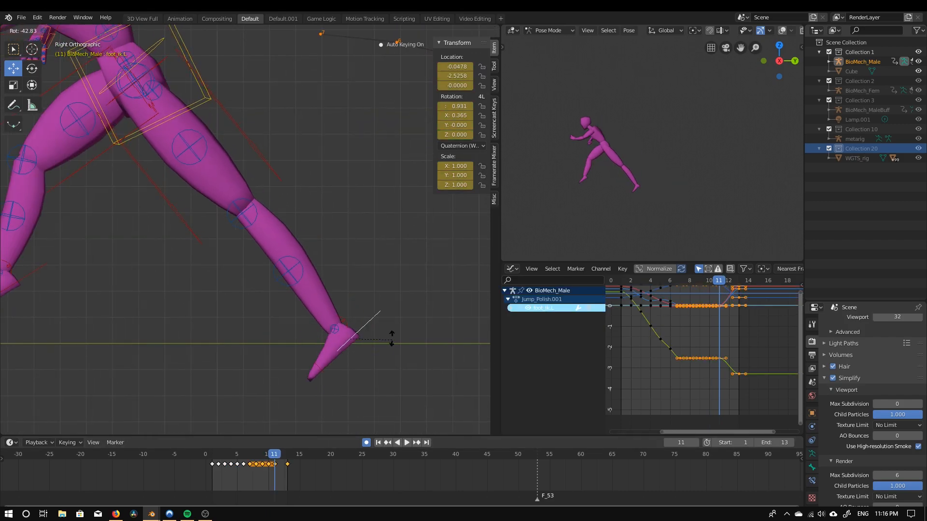
left_click_drag(351, 310, 351, 267)
left_click_drag(378, 296, 336, 281)
left_click(336, 281)
key("space")
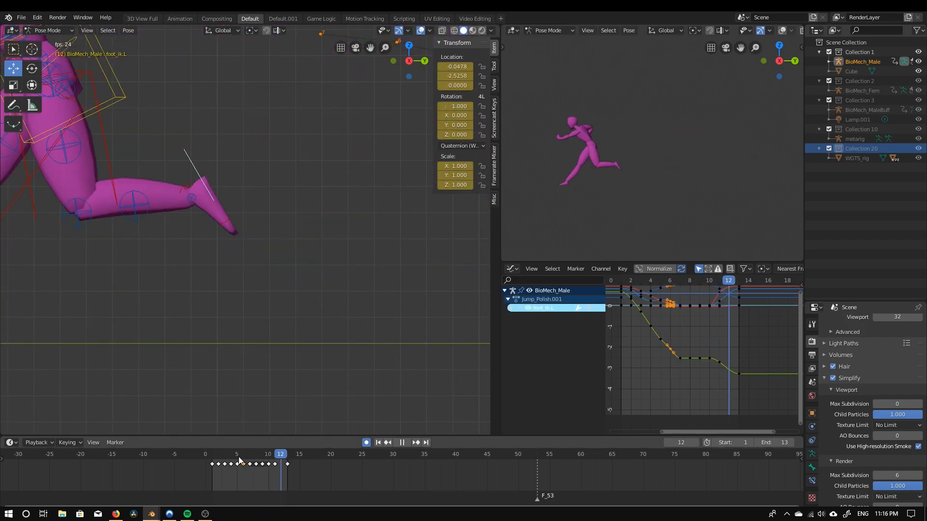
left_click_drag(214, 457, 284, 461)
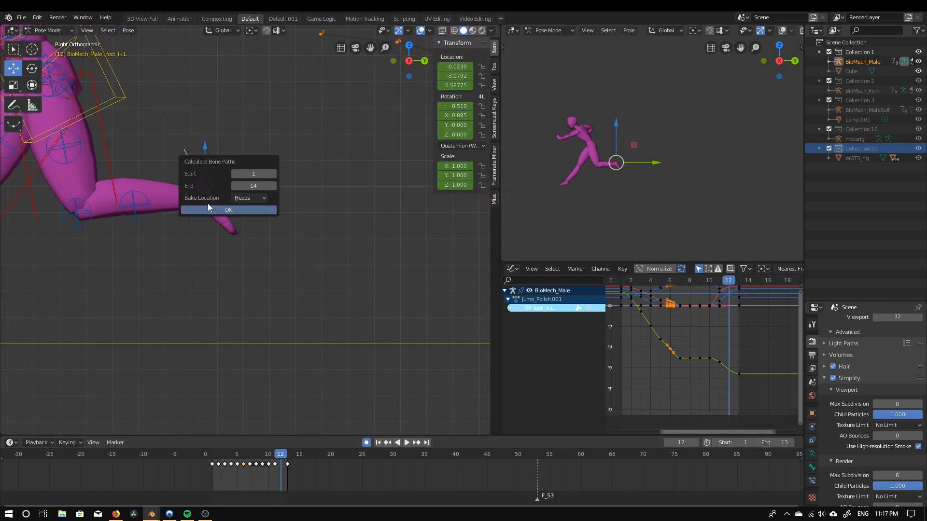
Shift the left foot IK control backward and slightly up on frame 12, and rotate the foot
left_click_drag(249, 184, 279, 183)
left_click_drag(238, 150, 238, 145)
key("r")
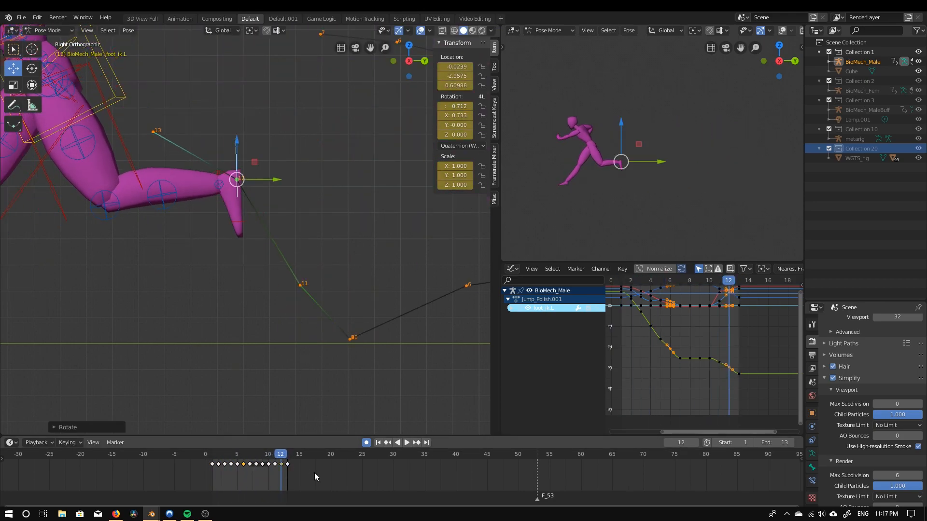
Move the left foot IK control slightly forward along Y on frame 13 and play back the run
left_click_drag(282, 454, 287, 453)
middle_click_drag(180, 177, 267, 239, "shift")
scroll(284, 248, "down", 5)
left_click_drag(307, 227, 294, 227)
key("space")
key("space")
Show the right foot IK control's motion path and lower the control on frame 9
left_click_drag(214, 455, 274, 456)
left_click(212, 290)
key("q")
middle_click_drag(289, 347, 190, 388, "shift")
mouse_move(273, 458)
left_mouse_down()
mouse_move(243, 462)
mouse_move(262, 461)
left_mouse_up()
left_click_drag(256, 244, 258, 261)
Raise the right foot IK control on frame 11, and rotate and raise it on frame 12
key("Right")
left_click(274, 458)
left_click_drag(113, 295, 113, 279)
left_click(280, 456)
key("r")
left_click(180, 424)
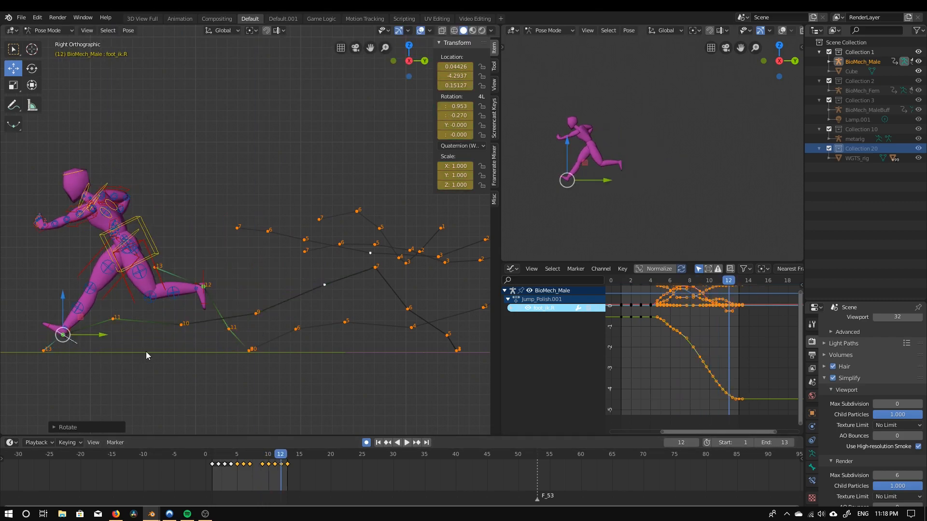
left_click_drag(63, 294, 63, 284)
Move the right foot IK control backward and up on frame 8, and play the result
scroll(216, 318, "down", 2)
scroll(263, 265, "up", 1)
left_click_drag(238, 462, 250, 462)
left_click(256, 461)
left_click_drag(312, 235, 348, 227)
left_click(250, 459)
key("space")
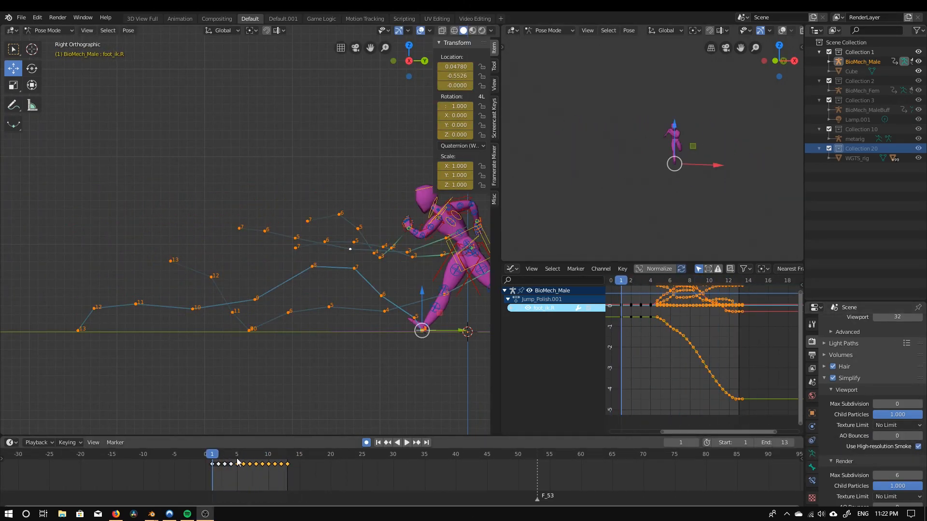
key("space")
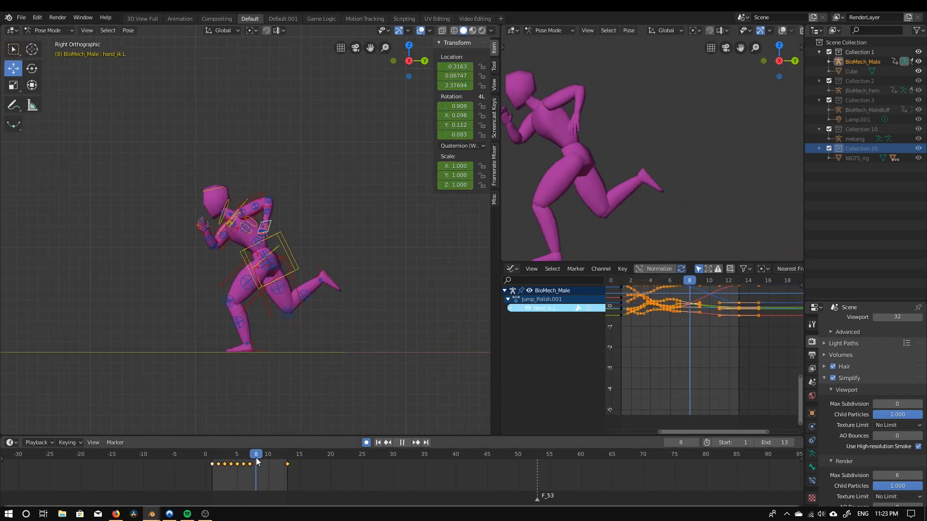
Reposition the left hand IK control on frames 8 to 12 so the arm swings forward in an arc
key("g")
left_click(265, 269)
mouse_move(256, 462)
left_mouse_down()
mouse_move(281, 458)
mouse_move(256, 458)
left_mouse_up()
key("g")
left_click(232, 275)
key("g")
left_click(145, 270)
key("g")
left_click(56, 221)
key("g")
Play and scrub through the run to check the left arm swing
key("space")
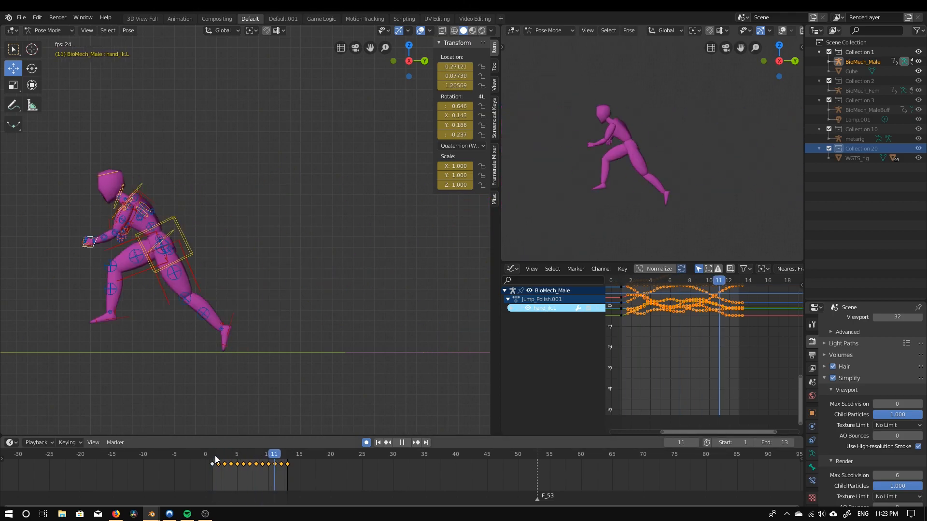
left_click(587, 30)
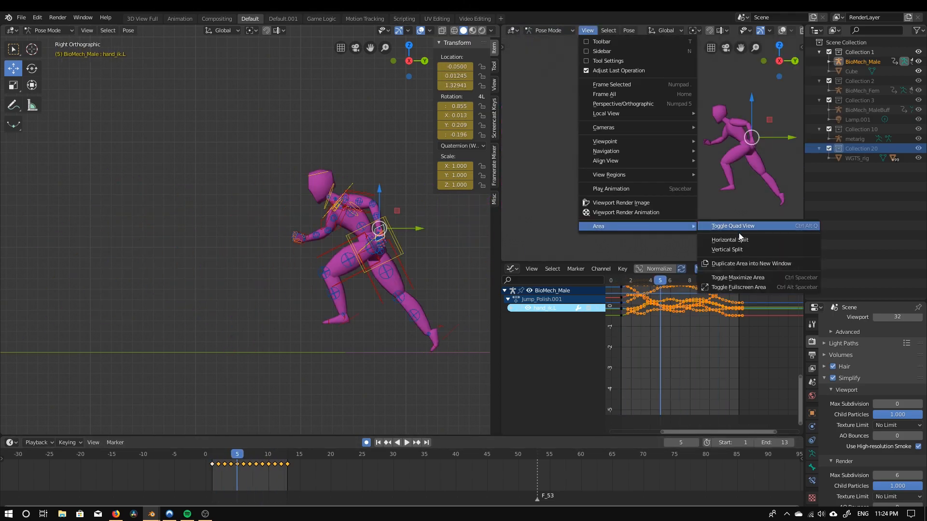
key("space")
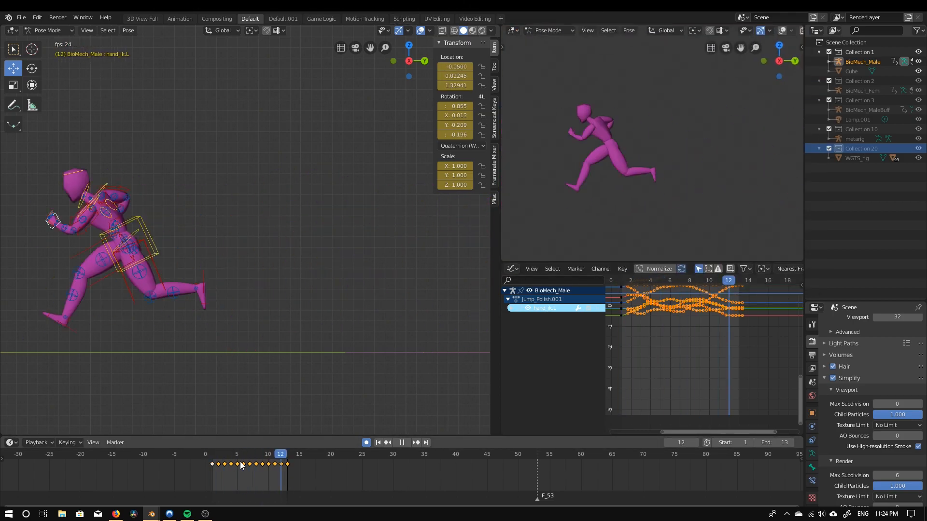
left_click_drag(215, 461, 244, 490)
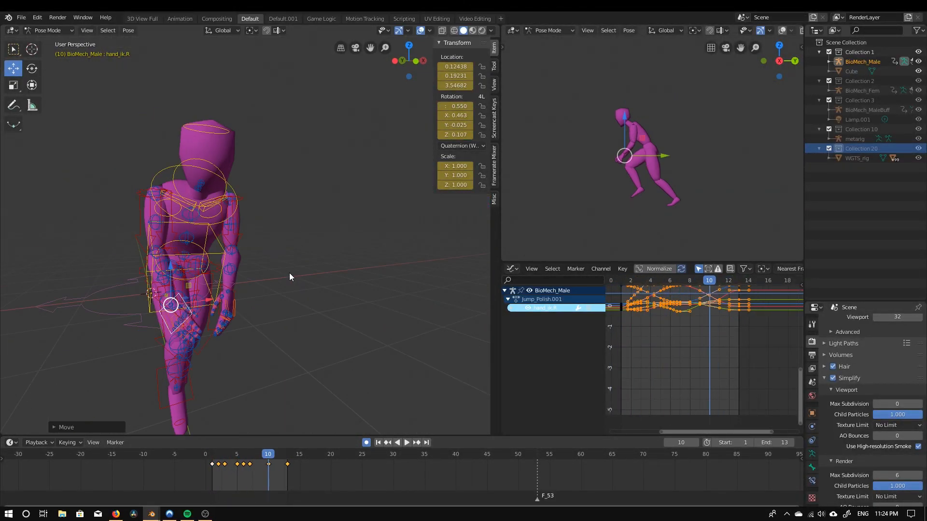
Trackball-rotate the right hand IK control on frame 10 and check it from several angles
middle_click_drag(290, 275, 190, 347)
key("r")
key("r")
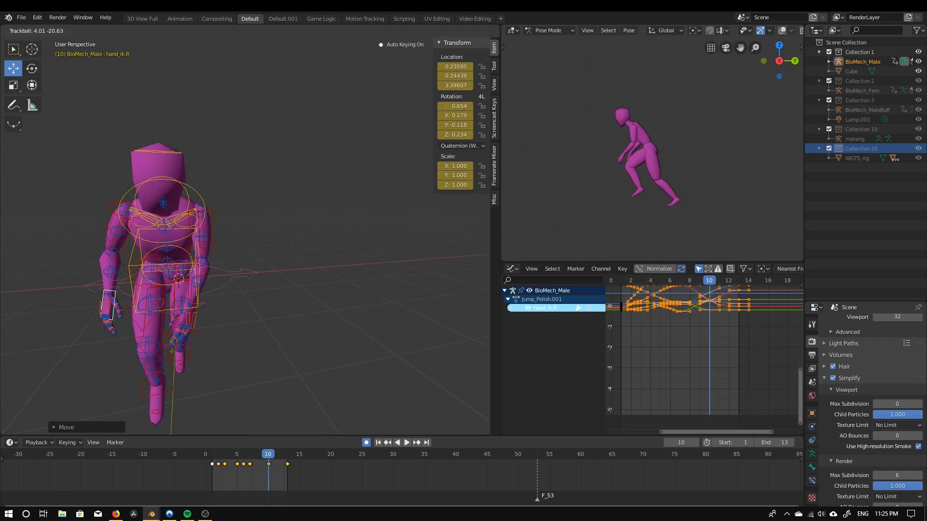
left_click_drag(250, 464, 263, 465)
right_click(340, 236)
mouse_move(430, 231)
middle_mouse_down()
mouse_move(340, 236)
mouse_move(320, 349)
mouse_move(251, 337)
middle_mouse_up()
left_click(341, 236)
Move and rotate the right hand IK control on frame 8 so the hand stays in front of the chest
left_click_drag(262, 464, 256, 465)
middle_click_drag(193, 289, 294, 266)
key("g")
left_click(333, 290)
key("r")
left_click(338, 307)
key("r")
key("r")
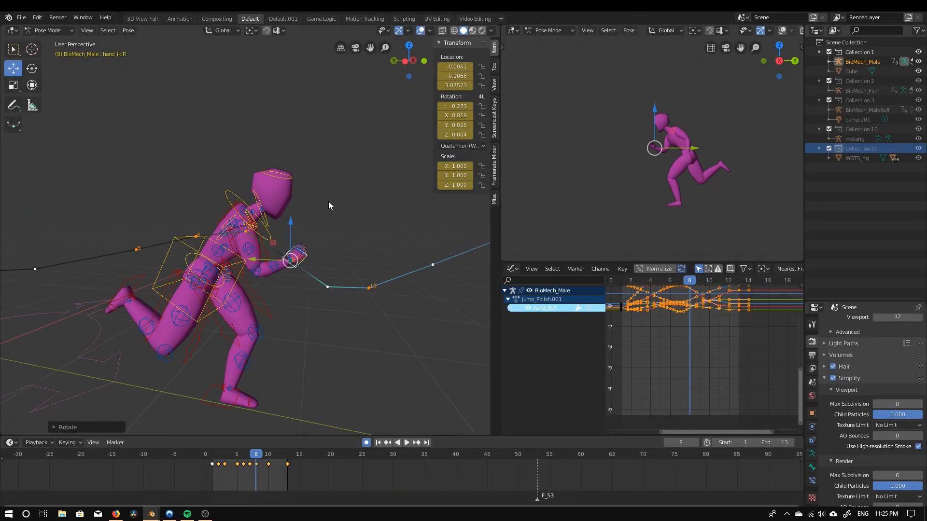
Move the right hand IK control on frame 12 to smooth its backward swing into frame 13
left_click_drag(254, 465, 281, 471)
key("g")
left_click(324, 231)
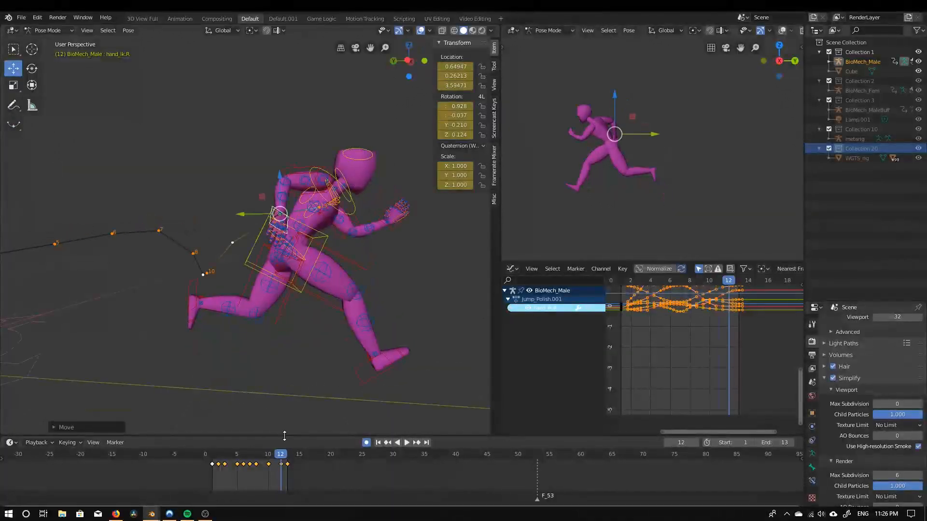
left_click(286, 464)
Play back the two-step run and review the arm and leg motion from several angles
middle_click_drag(309, 338, 391, 352)
scroll(386, 347, "down", 6)
middle_click_drag(693, 357, 705, 433)
scroll(702, 386, "down", 1)
key("space")
middle_click_drag(589, 157, 598, 192)
scroll(679, 182, "down", 5)
key("space")
Paste the hips control's pose on frame 13 and rotate the hips about the Y axis on frame 7
middle_click_drag(270, 289, 278, 212)
scroll(149, 279, "up", 7)
middle_click_drag(278, 213, 331, 200)
left_click(331, 201)
scroll(253, 272, "down", 2)
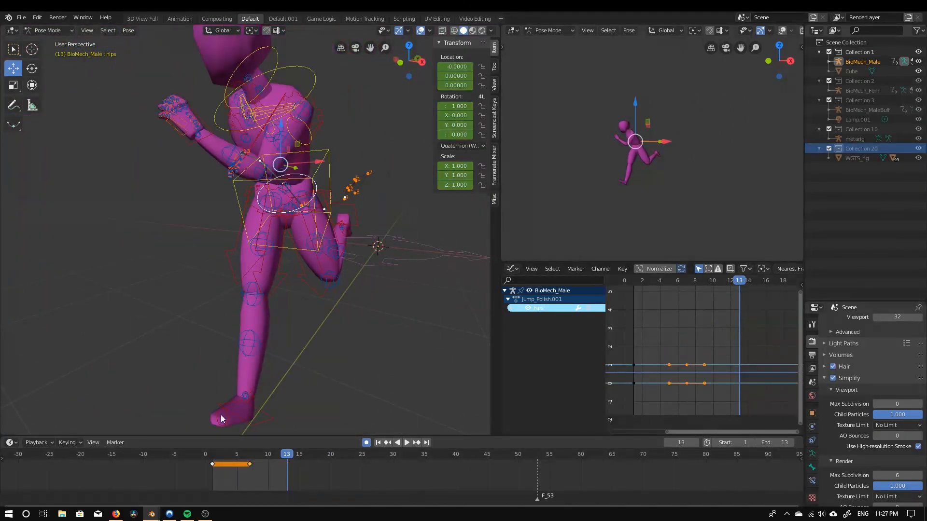
key("ctrl+v")
mouse_move(261, 456)
left_mouse_down()
mouse_move(230, 457)
mouse_move(250, 457)
left_mouse_up()
middle_click_drag(309, 344, 357, 346)
scroll(357, 347, "up", 2)
key("r")
key("y")
left_click(415, 369)
Copy the hips control's pose from frame 1 and paste it on frame 13
left_click(211, 459)
key("ctrl+c")
left_click(288, 458)
key("ctrl+v")
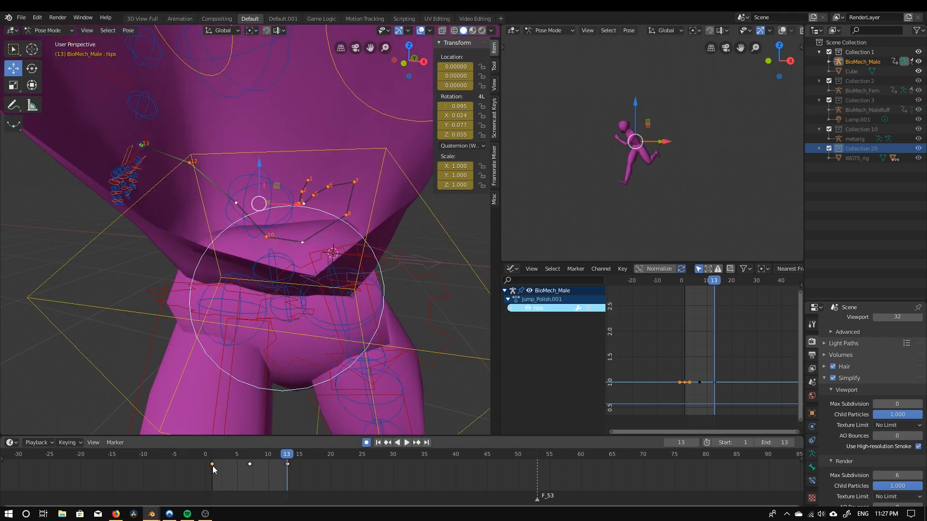
Review the two-step run by scrubbing to frames 5 and 13 and playing it back with the torso control selected
left_click(236, 456)
key("alt+a")
mouse_move(237, 460)
left_mouse_down()
mouse_move(226, 461)
mouse_move(237, 459)
left_mouse_up()
left_click(782, 31)
left_click(352, 220)
key("alt+a")
left_click(287, 457)
left_click(781, 32)
scroll(286, 311, "down", 4)
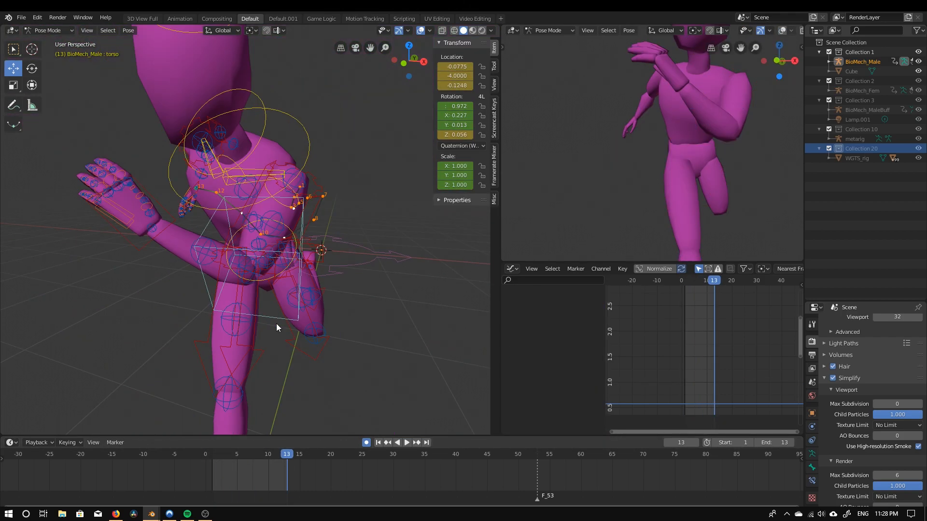
left_click(284, 284)
left_click(224, 457)
scroll(624, 227, "down", 4)
key("space")
key("space")
middle_click_drag(325, 194, 220, 203)
Select all of the rig's controls and set the scene's end frame to 23
key("a")
left_click_drag(218, 457, 236, 478)
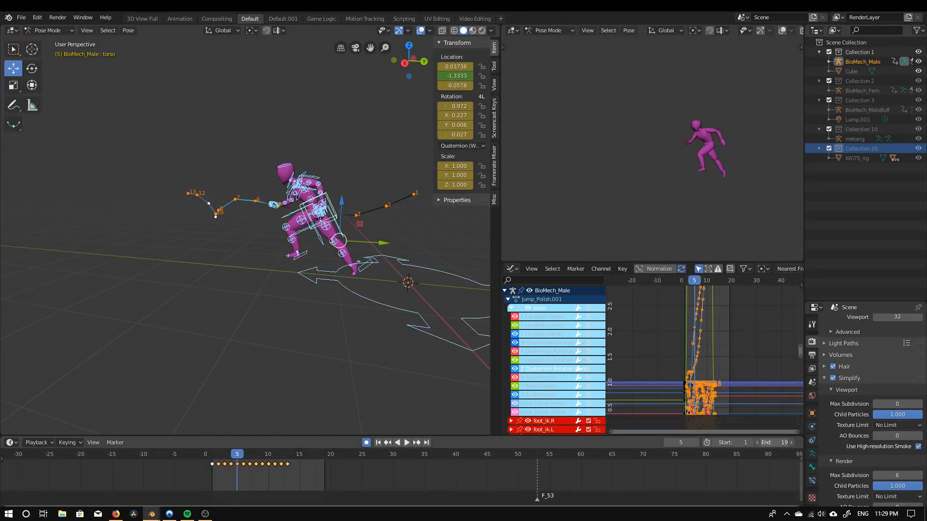
left_click_drag(774, 443, 787, 443)
Try to slow the run by shifting the keys after frame 5, and again after frame 7, one frame later
middle_click_drag(309, 309, 318, 307)
scroll(309, 309, "up", 2)
left_click_drag(238, 456, 241, 464)
key("g")
left_click(248, 465)
left_click_drag(314, 477, 253, 462)
key("g")
left_click(261, 466)
left_click(218, 456)
key("space")
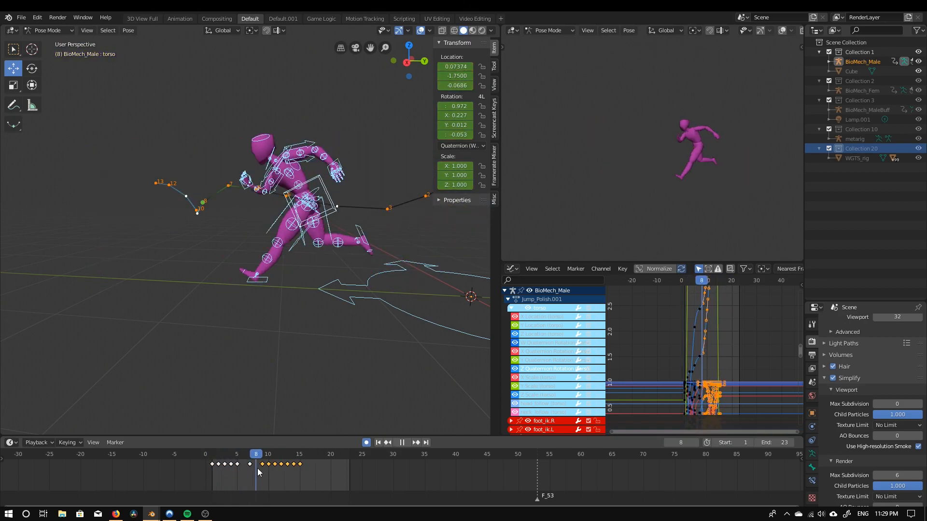
Undo the key shifts so the run's keys are back on every frame from 1 to 13
key("ctrl+z")
key("ctrl+z")
key("ctrl+z")
key("ctrl+z")
key("space")
left_click_drag(240, 457, 211, 466)
key("space")
key("ctrl+z")
key("ctrl+z")
Bake the torso control's pose action from frame 1 to 23 with a frame step of 1, for selected bones only
left_click(128, 31)
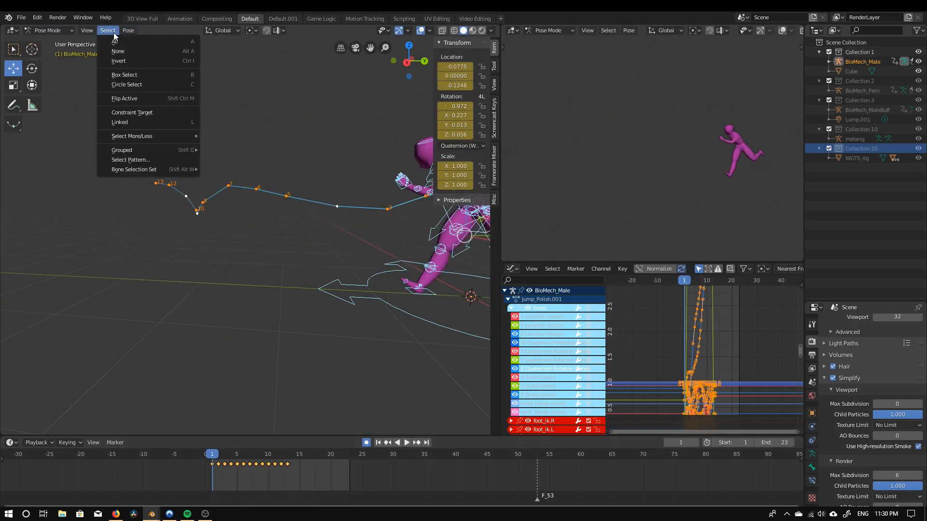
middle_click_drag(280, 213, 388, 213)
key("space")
mouse_move(216, 461)
left_mouse_down()
mouse_move(256, 470)
mouse_move(233, 488)
mouse_move(262, 494)
mouse_move(250, 485)
mouse_move(306, 476)
mouse_move(218, 455)
left_mouse_up()
middle_click_drag(370, 416, 262, 418)
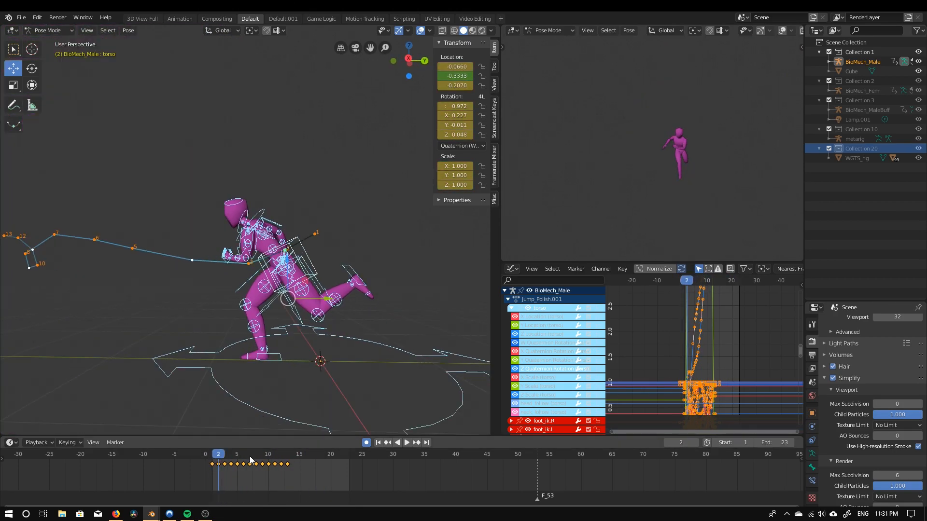
key("Left")
left_click(336, 238)
left_click(126, 32)
mouse_move(154, 85)
left_click(244, 124)
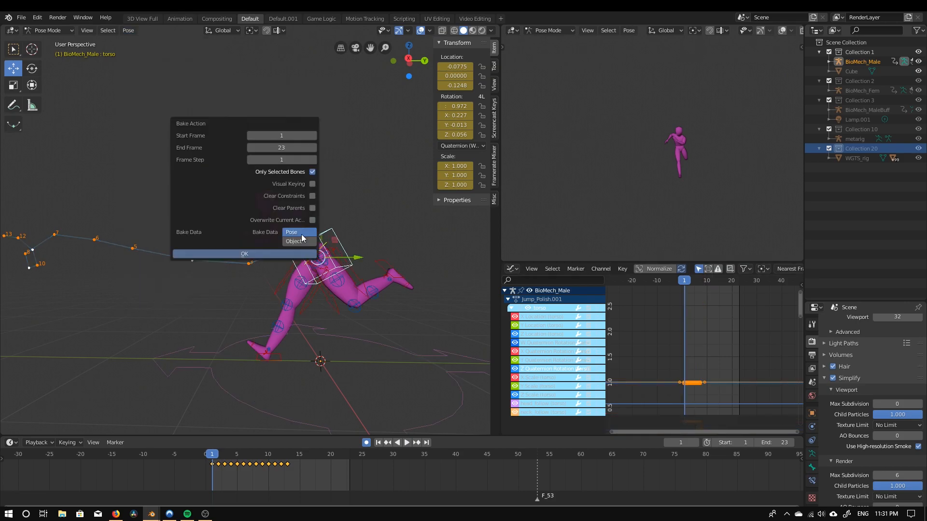
left_click(295, 252)
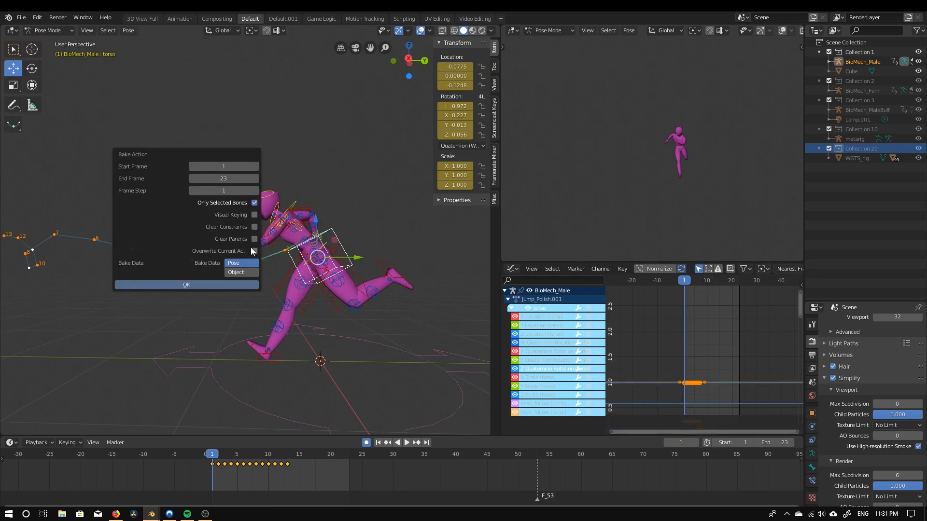
Delete the surplus baked keys past frame 13
key("space")
key("space")
left_click(350, 464)
key("x")
left_click(341, 476)
Scrub and play back the baked run to check the motion with all controls selected
left_click_drag(282, 456, 212, 466)
key("a")
key("a")
left_click_drag(294, 470, 212, 458)
key("space")
left_click(218, 482)
key("space")
key("a")
right_click(312, 283)
key("a")
key("F3")
left_click(235, 291)
key("space")
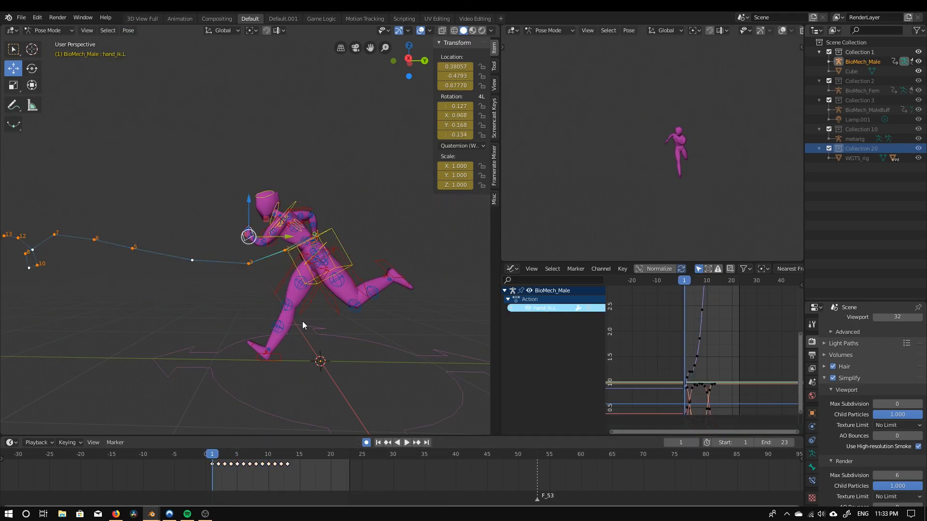
Shift all controls' keys from frame 3 onward one frame later and change the interpolation mode of all keys
key("a")
key("g")
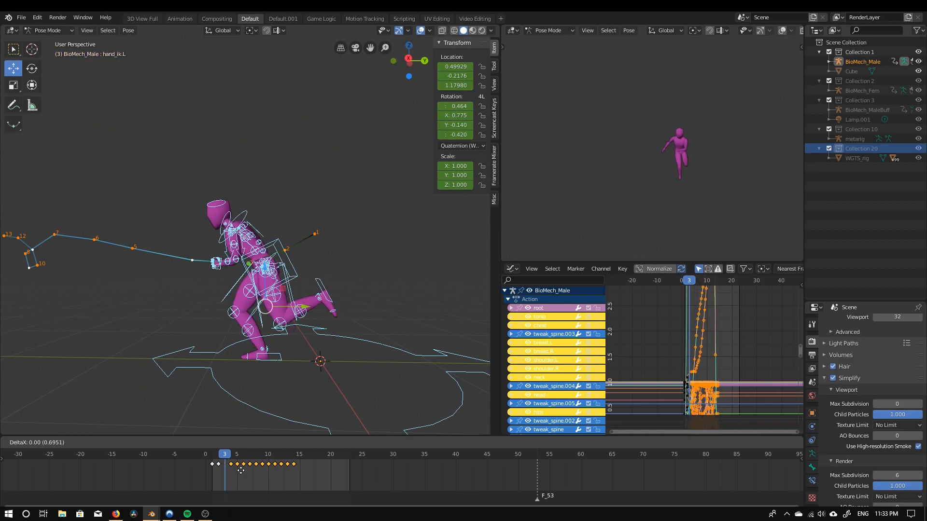
key("a")
key("t")
left_click(724, 377)
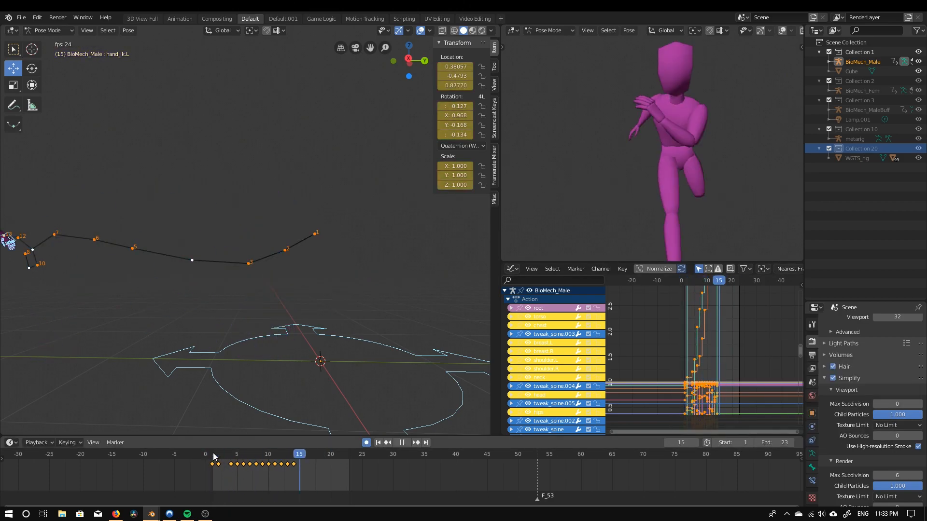
Shift the keys after frame 4 one frame later so they start on frame 6, and play back the retimed run
mouse_move(244, 471)
left_mouse_down()
mouse_move(265, 474)
mouse_move(227, 488)
mouse_move(237, 481)
left_mouse_up()
key("]")
key("g")
left_click(253, 475)
key("space")
key("space")
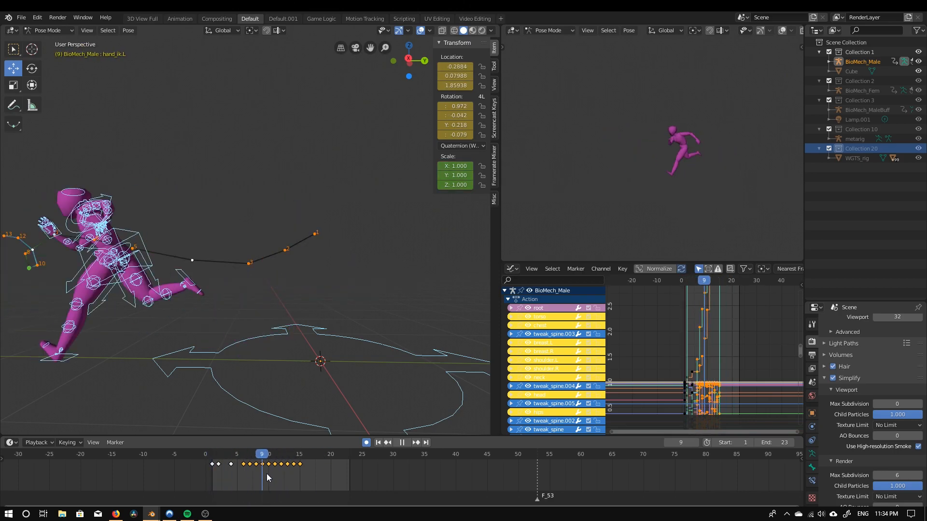
key("Escape")
key("space")
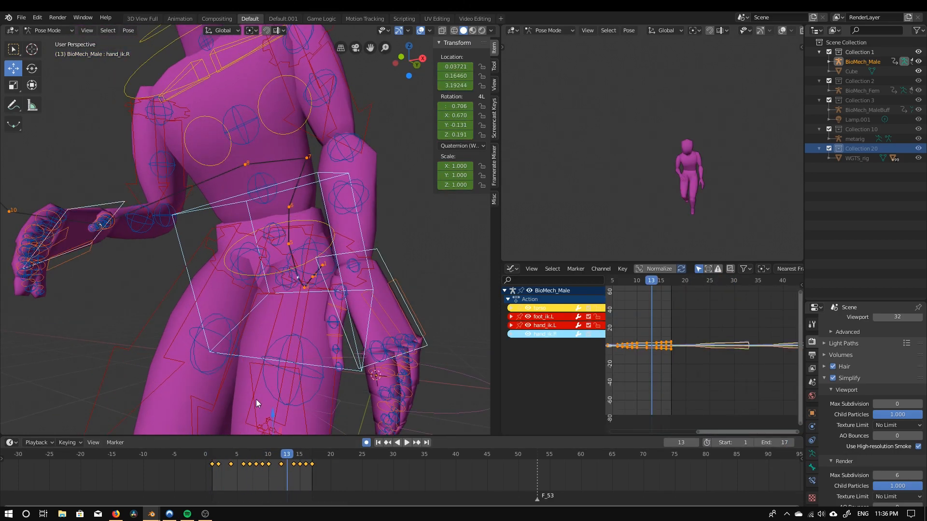
Clear the cyclic extrapolation from the selected torso, left foot and hand IK curves
left_click(601, 268)
left_click(609, 269)
left_click(622, 269)
mouse_move(684, 423)
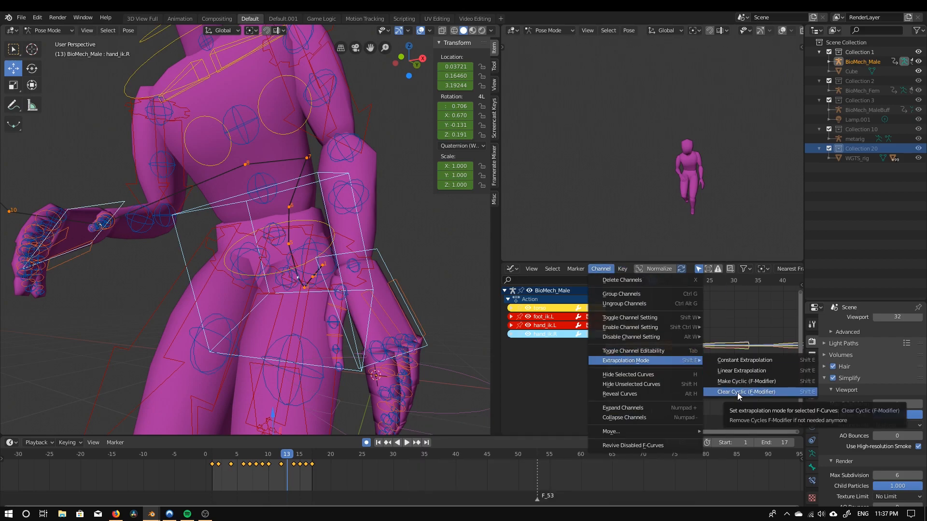
left_click(737, 393)
Make the selected torso, left foot and hand IK curves cyclic with the Cycles F-Modifier
left_click(596, 270)
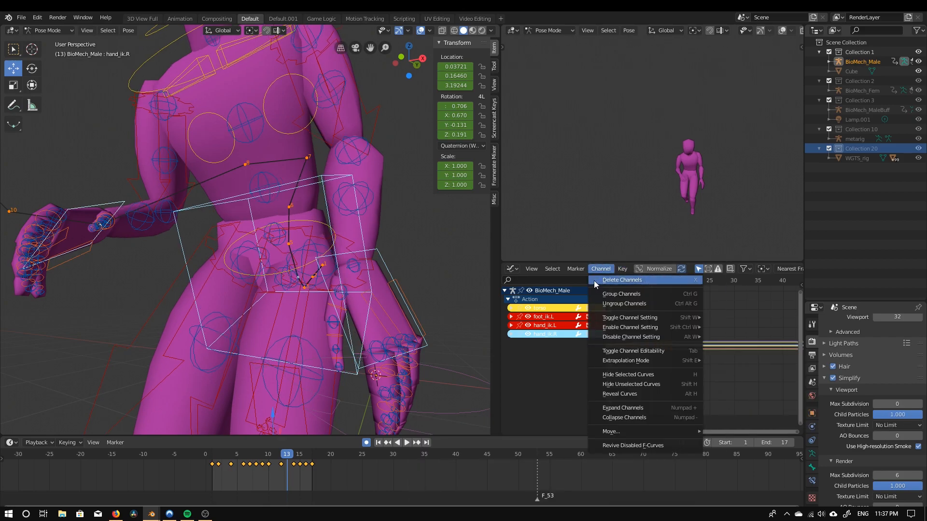
mouse_move(681, 360)
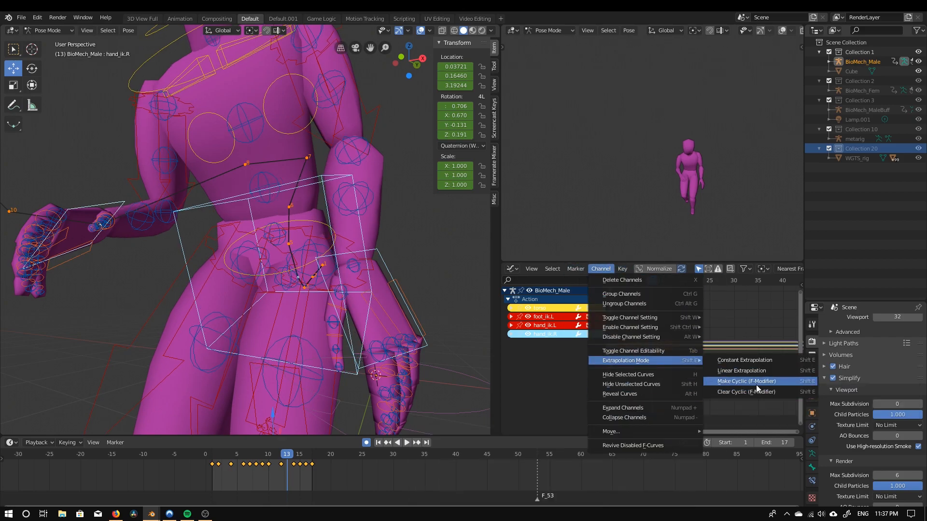
left_click(757, 387)
Try to change the extrapolation mode of the left hand IK's Z Location curve and undo it
left_click(511, 334)
left_click(110, 207)
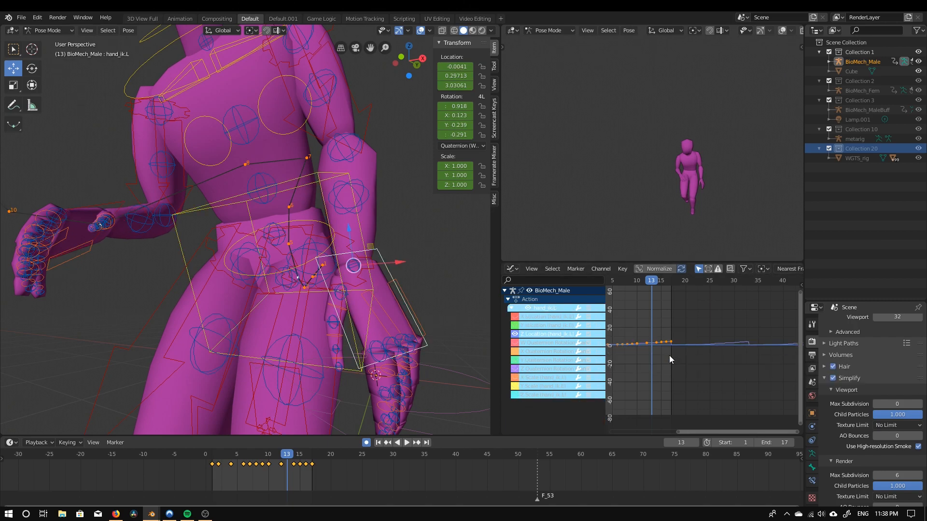
key("Home")
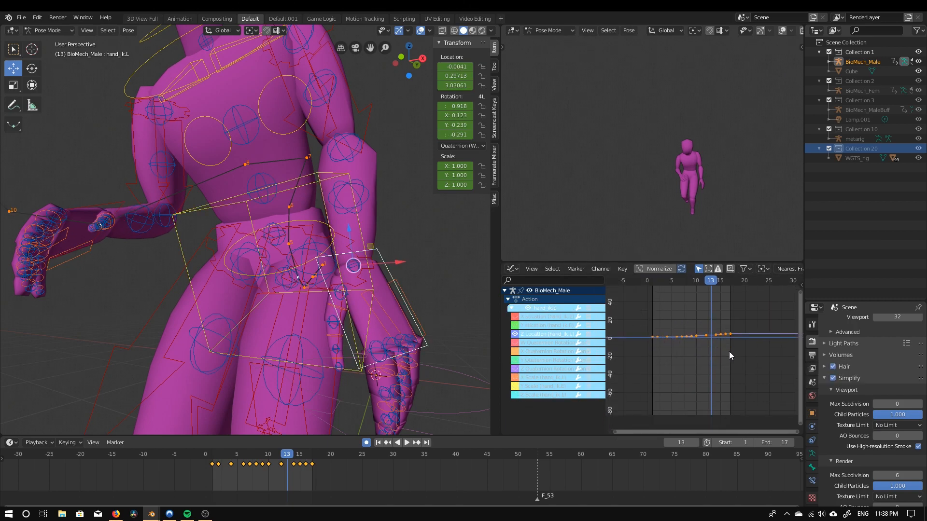
key("shift+e")
left_click(731, 352)
key("i")
key("Escape")
scroll(711, 361, "down", 4)
scroll(144, 289, "down", 7)
middle_click_drag(193, 290, 232, 311)
scroll(706, 333, "up", 9)
scroll(706, 337, "down", 14)
scroll(731, 348, "up", 9)
key("ctrl+z")
Make the left hand IK's Z Location curve cyclic and inspect the settings of its Cycles modifier
key("shift+e")
left_click(706, 347)
key("n")
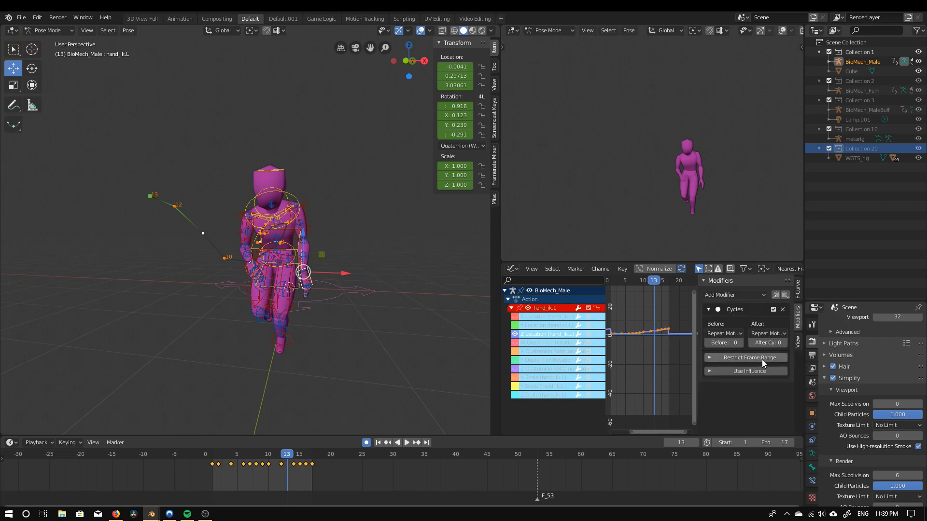
left_click(728, 295)
left_click(759, 369)
left_click(724, 338)
Play back the run and scrub to frame 12 to check the left hand's motion up close
key("space")
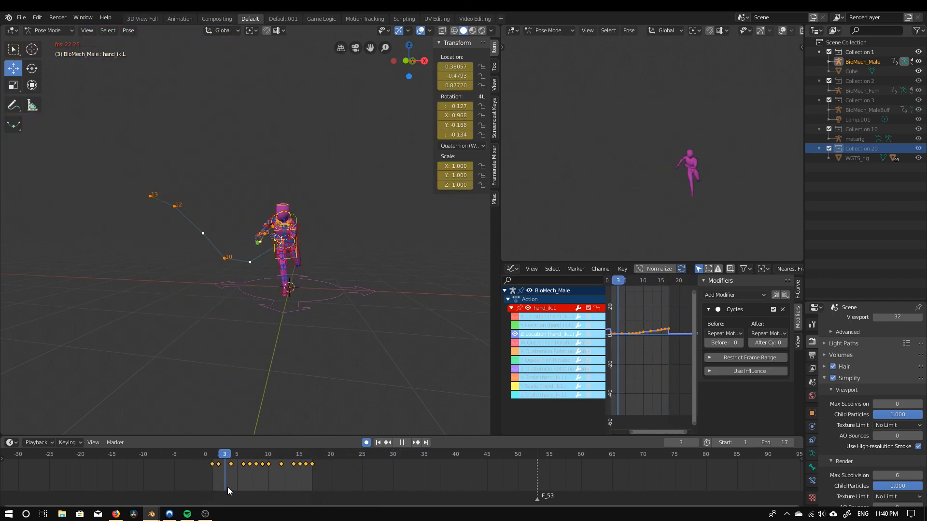
middle_click_drag(308, 335, 296, 330)
key("space")
middle_click_drag(271, 290, 333, 299)
left_click_drag(228, 454, 282, 486)
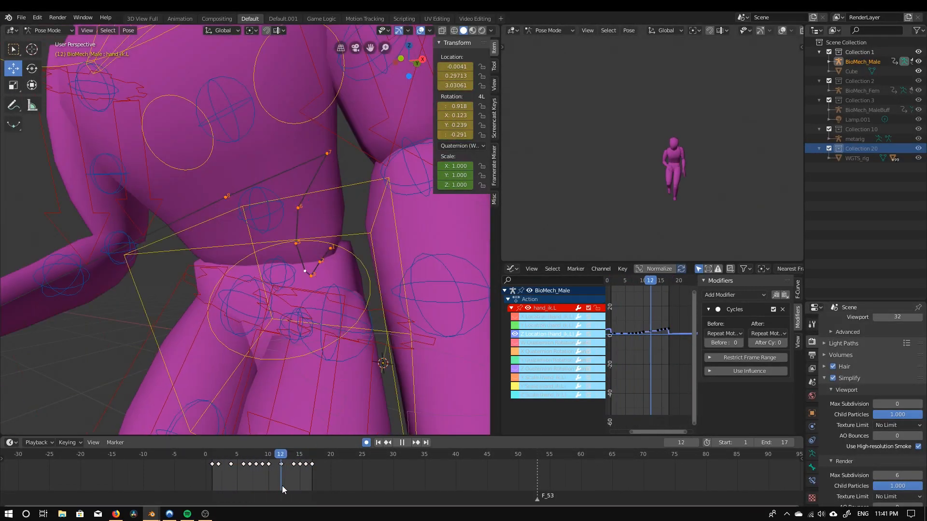
scroll(338, 299, "down", 8)
Change the interpolation mode of all controls' keys and play back the run
key("a")
scroll(547, 396, "down", 15)
key("t")
left_click(652, 372)
left_click(216, 470)
key("space")
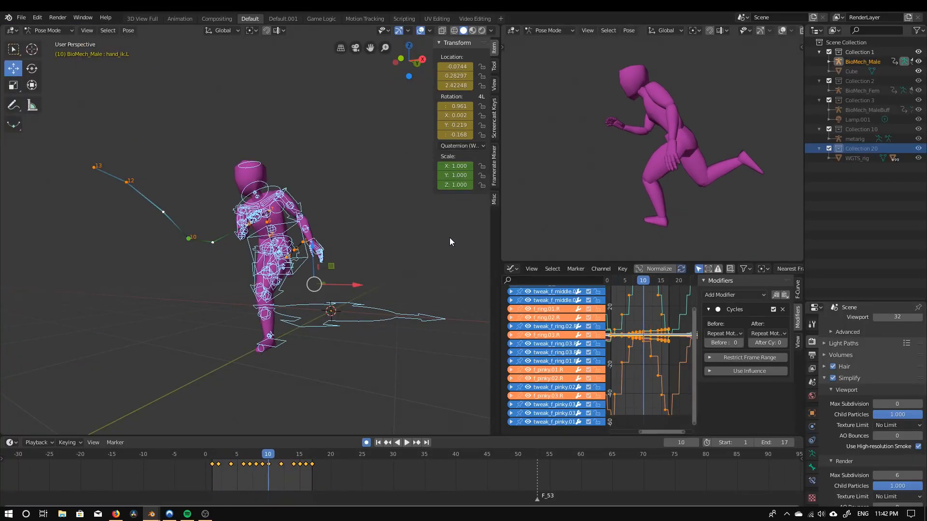
left_click(284, 455)
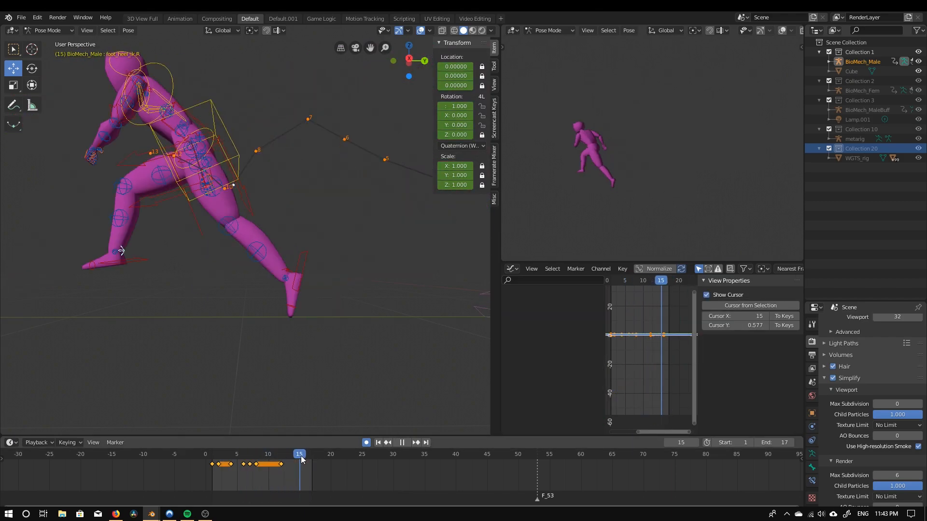
Play back and scrub the run from several angles to check the body and foot timing
key("space")
key("space")
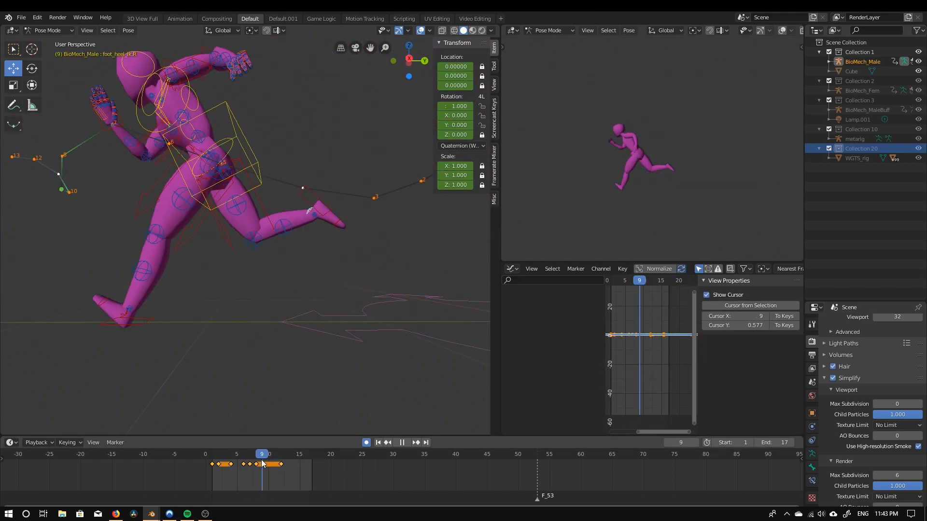
left_click_drag(281, 483, 212, 476)
key("space")
middle_click_drag(192, 351, 213, 371)
scroll(213, 371, "down", 6)
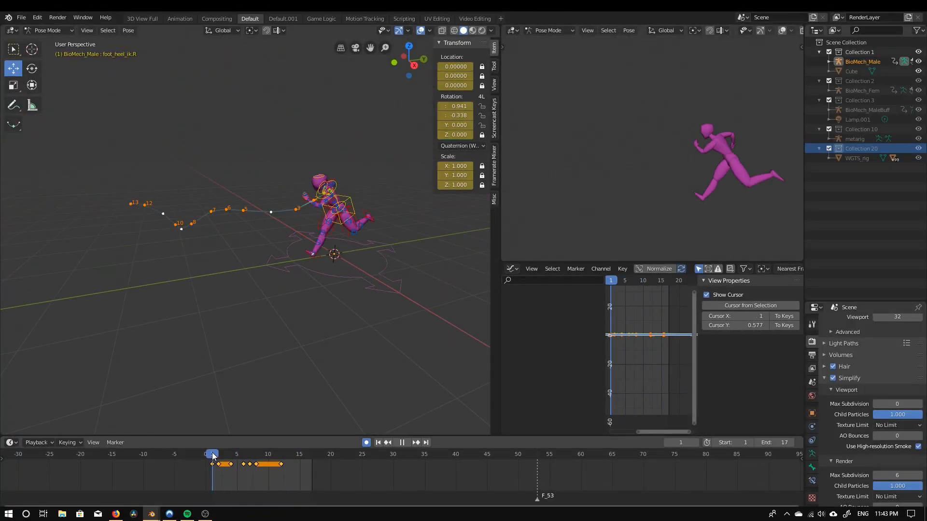
key("space")
left_click_drag(280, 469, 249, 466)
middle_click_drag(208, 294, 294, 303)
scroll(295, 303, "up", 3)
left_click_drag(249, 466, 213, 463)
key("space")
key("space")
middle_click_drag(348, 309, 249, 303)
scroll(249, 303, "down", 3)
Shift the later keys of all controls in two passes so that the last key lands on frame 19
left_click(255, 216)
key("a")
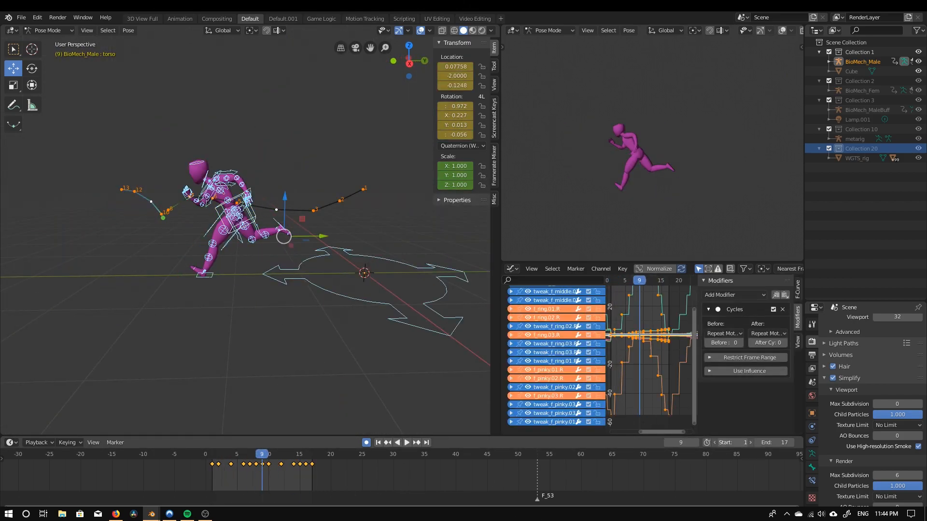
left_click_drag(236, 461, 306, 466)
key("bracketright")
key("g")
left_click(244, 475)
key("Right")
key("bracketright")
key("g")
left_click(339, 479)
Select the right foot IK control and play back the retimed run
scroll(193, 260, "up", 4)
left_click(182, 264)
scroll(241, 290, "down", 3)
middle_click_drag(193, 309, 357, 271, "shift")
left_click(315, 223)
key("space")
key("space")
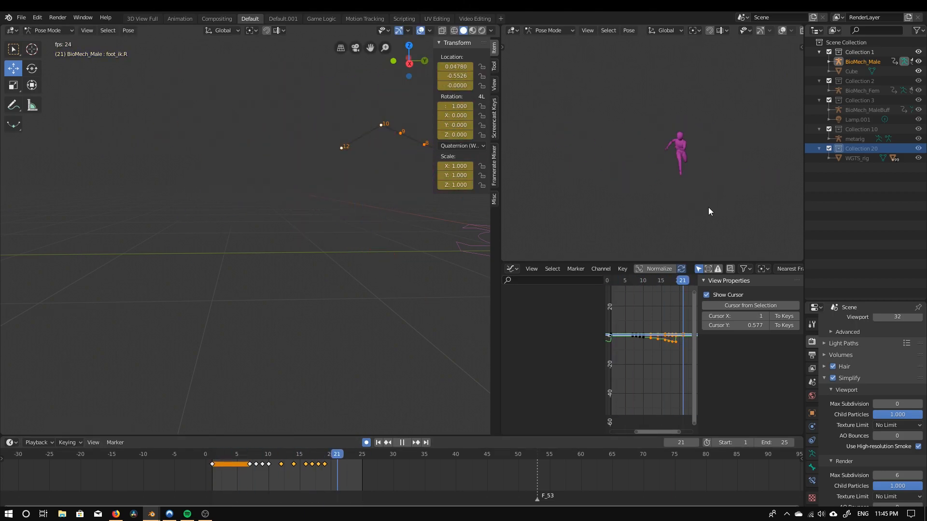
Set the end of the playback range to frame 19 and play the loop
left_click(325, 458)
key("ctrl+End")
left_click_drag(324, 456, 246, 474)
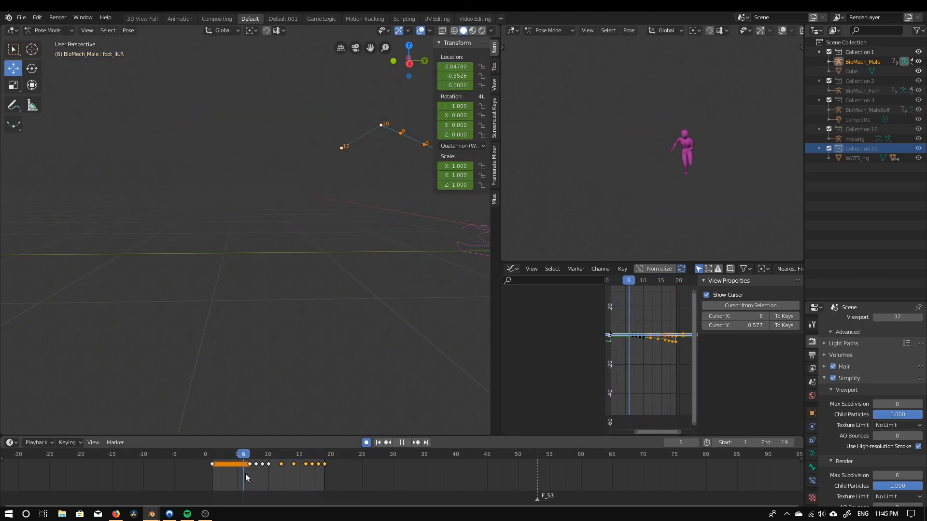
key("space")
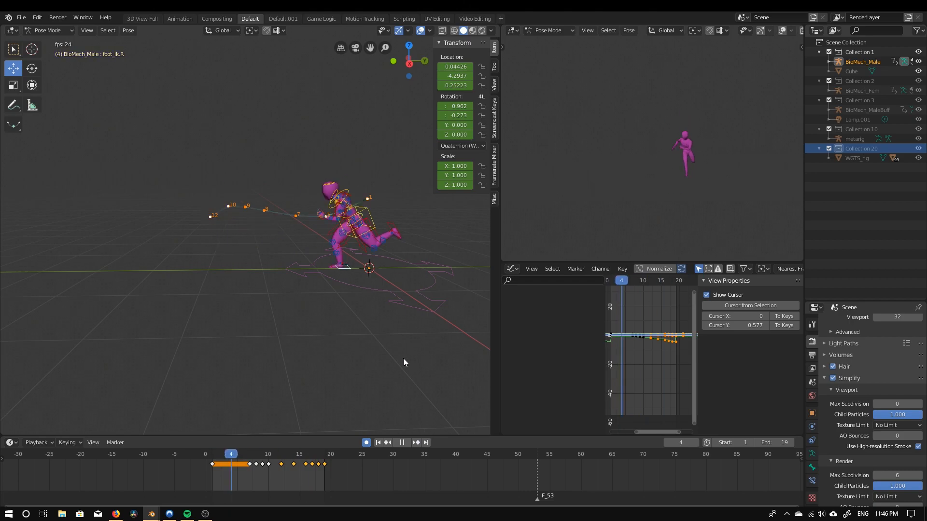
key("space")
Set the root control's Y location to -4 at frame 19 and scrub across the run
key("a")
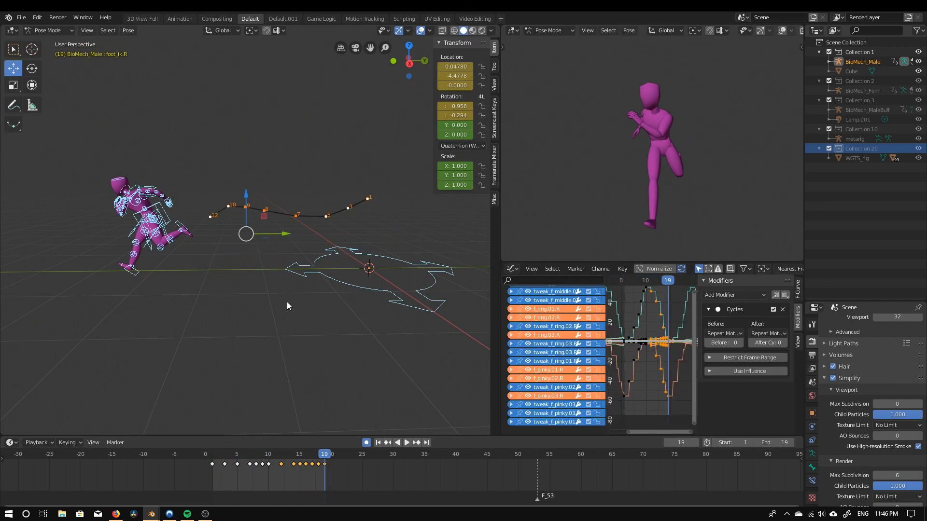
left_click(288, 295)
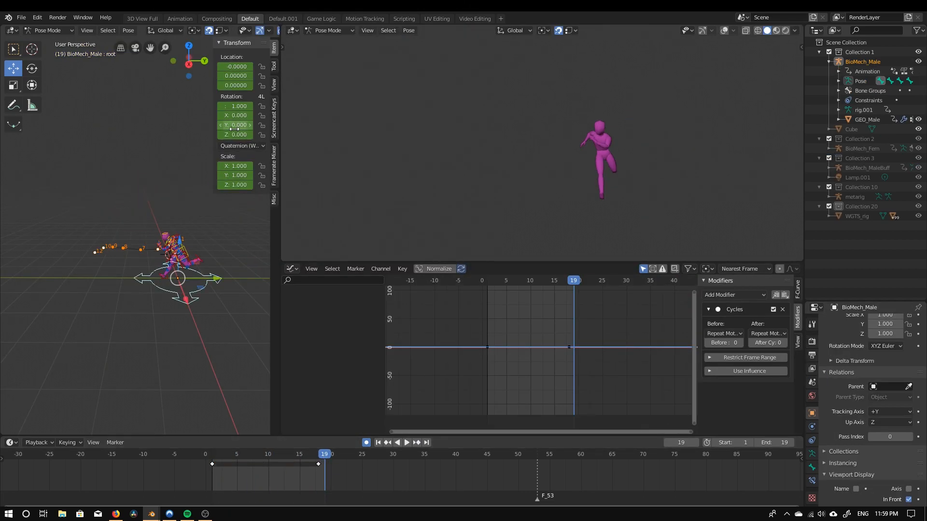
left_click(220, 83)
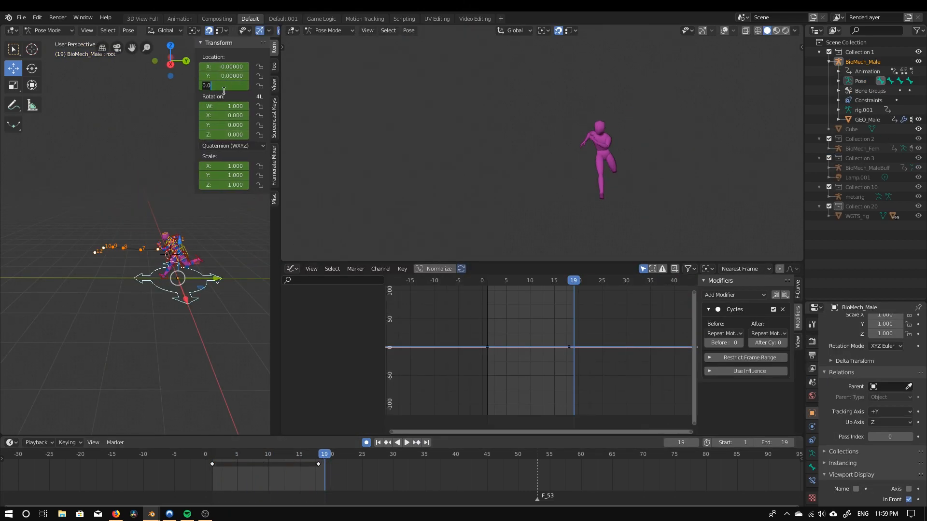
left_click(217, 75)
type("-4")
key("Return")
left_click_drag(232, 456, 323, 472)
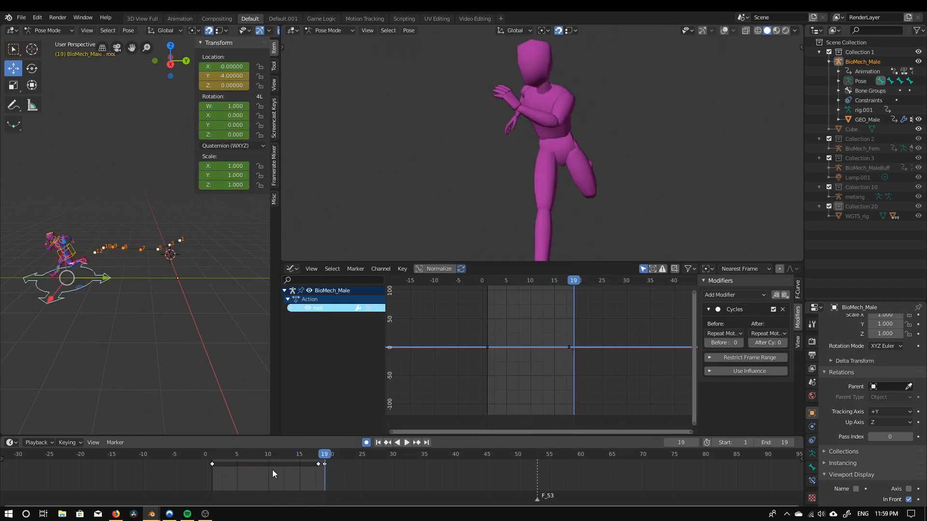
Extend the playback range to frame 40 and check the root's forward jump between frames 18 and 19
key("a")
middle_click_drag(560, 316, 523, 388, "ctrl")
left_click(470, 342)
left_click_drag(326, 459, 323, 464)
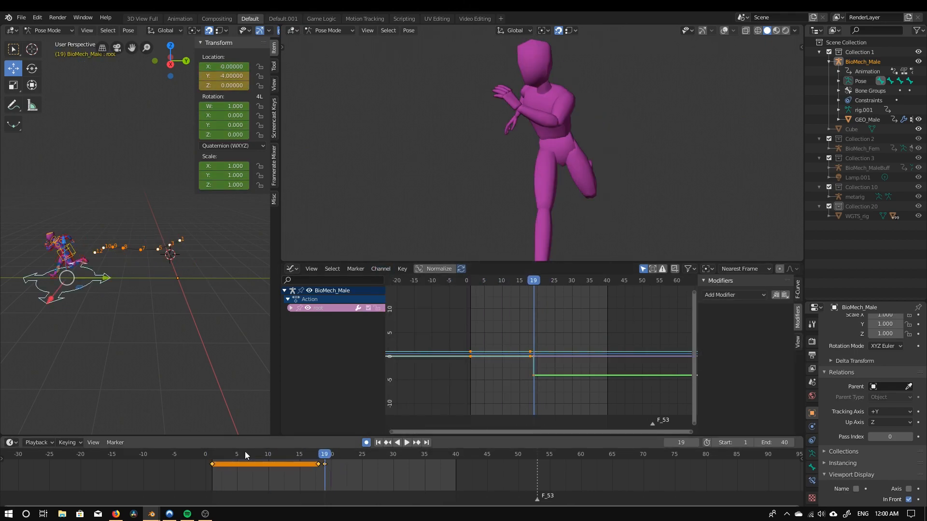
left_click_drag(248, 461, 224, 482)
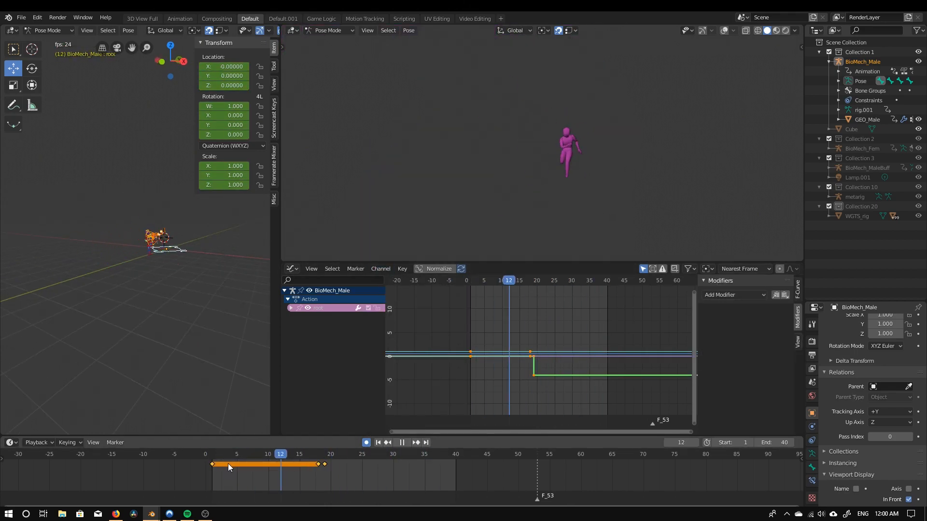
Key the root control's next forward jump to Y -8 at frame 36
left_click_drag(326, 463, 424, 466)
key("i")
left_click(433, 452)
Set the end of the playback range to frame 52 and play the extended run
mouse_move(774, 443)
left_mouse_down()
mouse_move(796, 442)
mouse_move(787, 443)
left_mouse_up()
left_click_drag(473, 455, 536, 457)
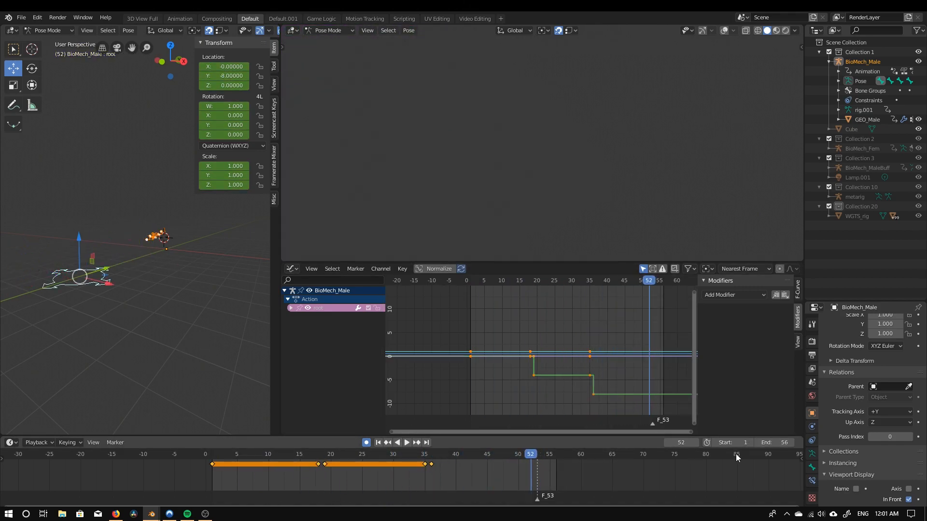
key("ctrl+End")
key("space")
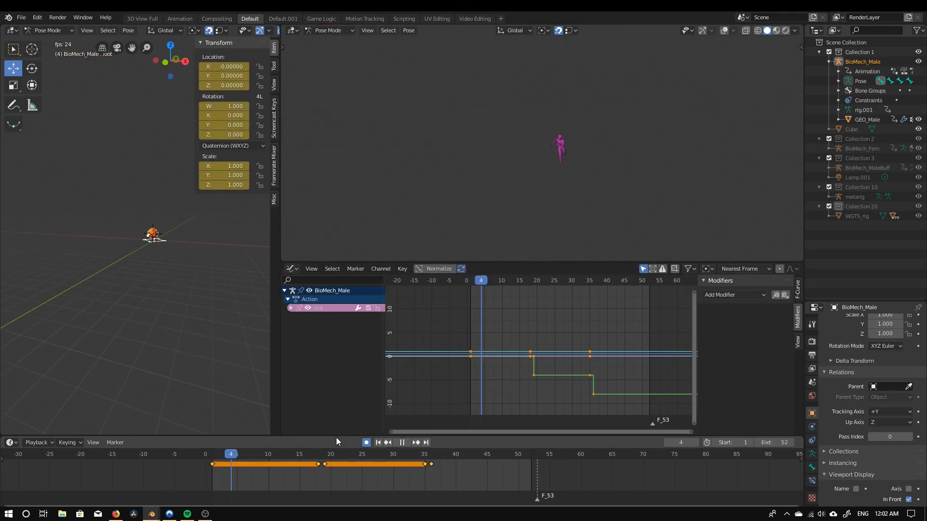
key("Escape")
Select the hand and upper arm IK controls and play the run from the front to examine the arm swing
left_click(211, 456)
scroll(118, 250, "up", 12)
middle_click_drag(145, 265, 82, 267)
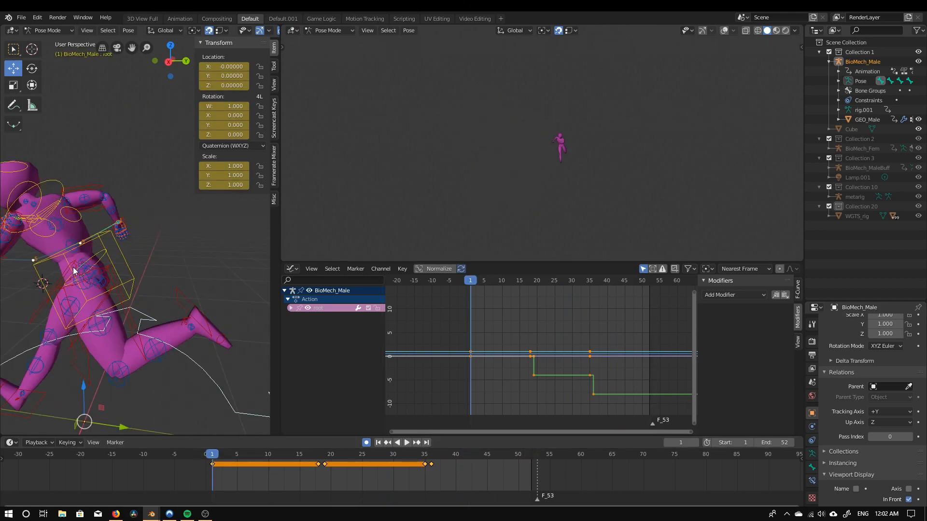
left_click(97, 274)
left_click(130, 303, "shift")
left_click(198, 273, "shift")
left_click_drag(211, 464, 211, 464)
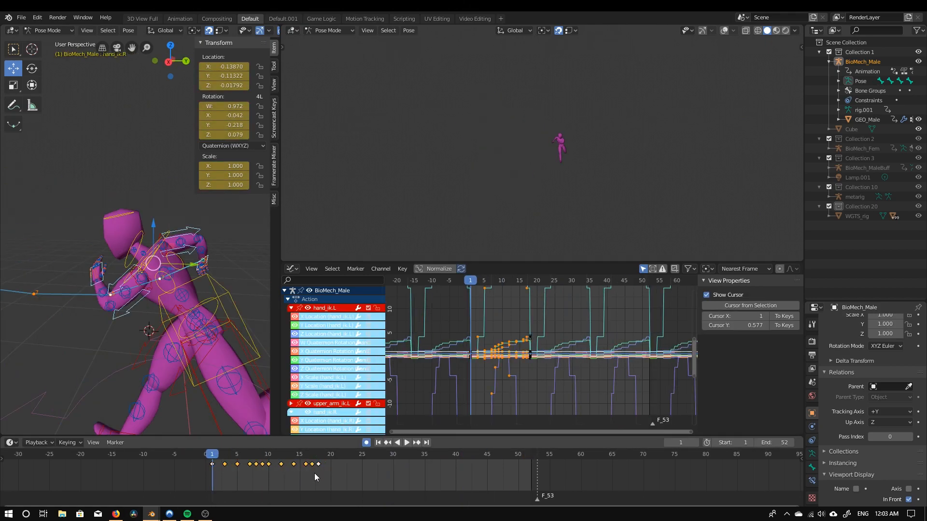
key("KP_1")
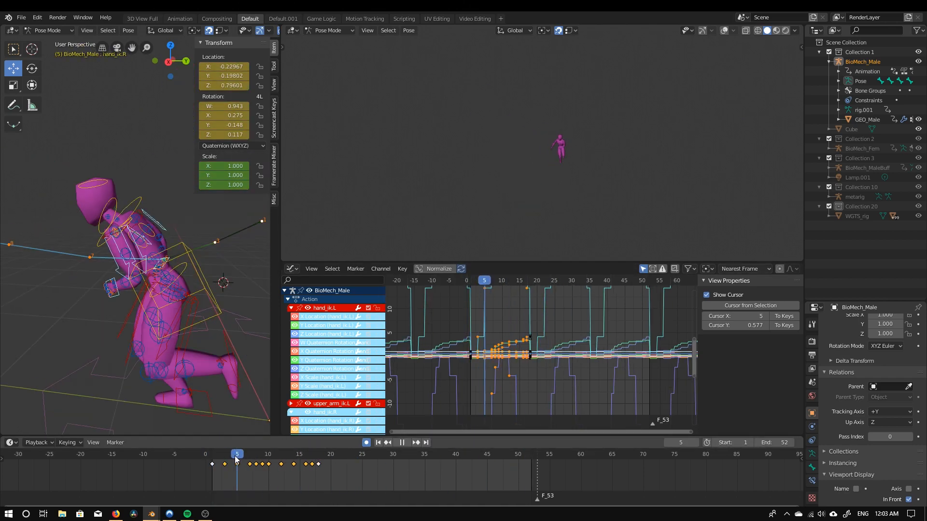
key("space")
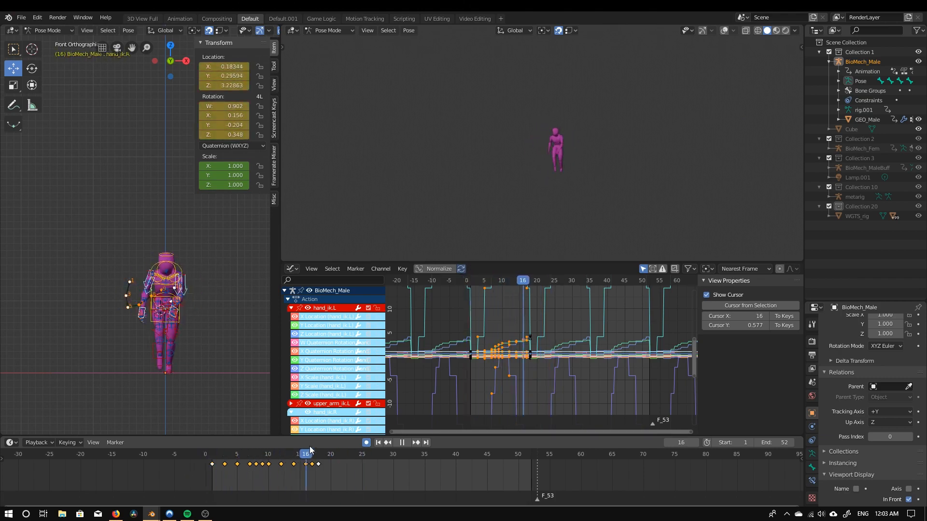
key("space")
Curl the right hand's index, middle, ring and pinky fingers into a fist at frame 1 by rotating them about local X
left_click(213, 470)
scroll(131, 290, "up", 5)
middle_click_drag(160, 294, 125, 250)
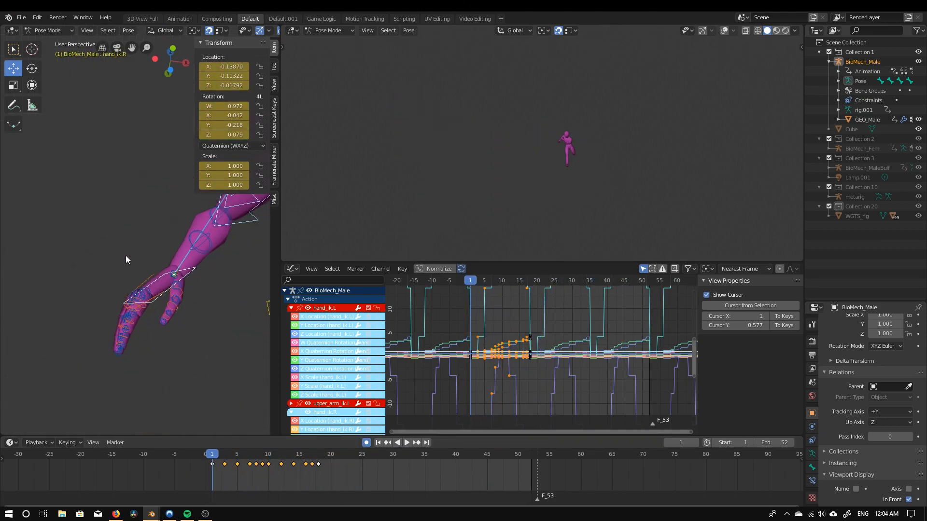
scroll(145, 270, "up", 3)
left_click(180, 290)
key("r")
key("x")
key("x")
left_click(182, 104)
middle_click_drag(182, 104, 155, 238)
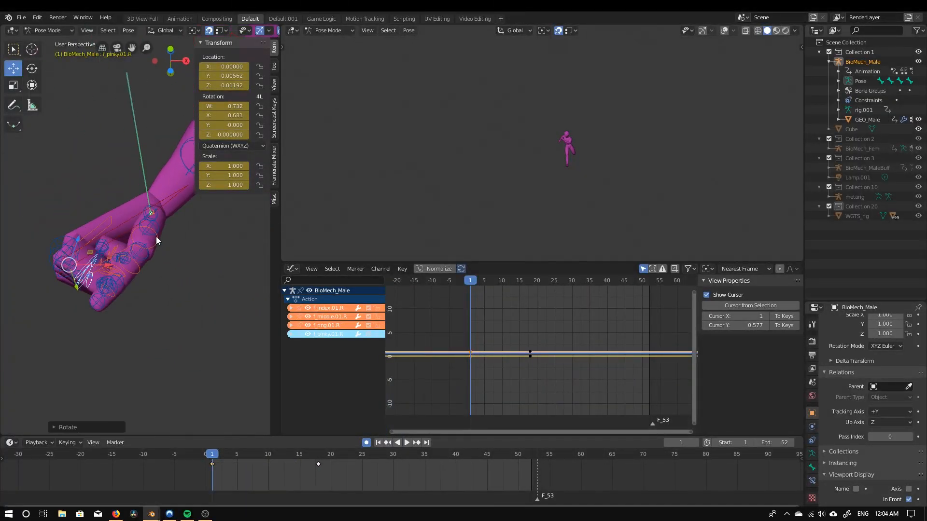
Rotate the right thumb's base control so the thumb closes over the fist at frame 1
left_click(235, 270)
middle_click_drag(232, 285, 251, 347)
scroll(523, 238, "up", 7)
middle_click_drag(193, 290, 226, 377)
scroll(226, 378, "up", 4)
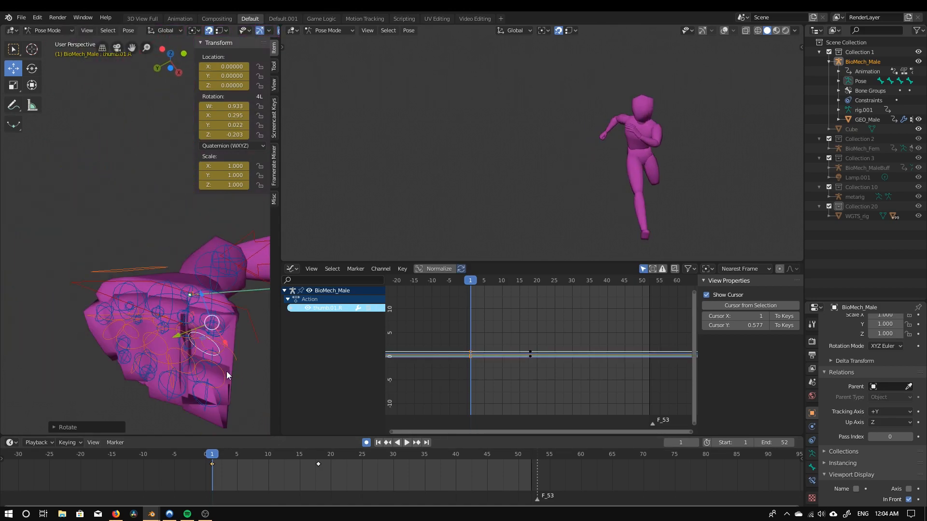
Paste the right hand's fist pose at frame 18 and play back the run
left_click(318, 457)
key("ctrl+v")
scroll(144, 340, "down", 10)
scroll(530, 193, "down", 5)
left_click(215, 457)
key("space")
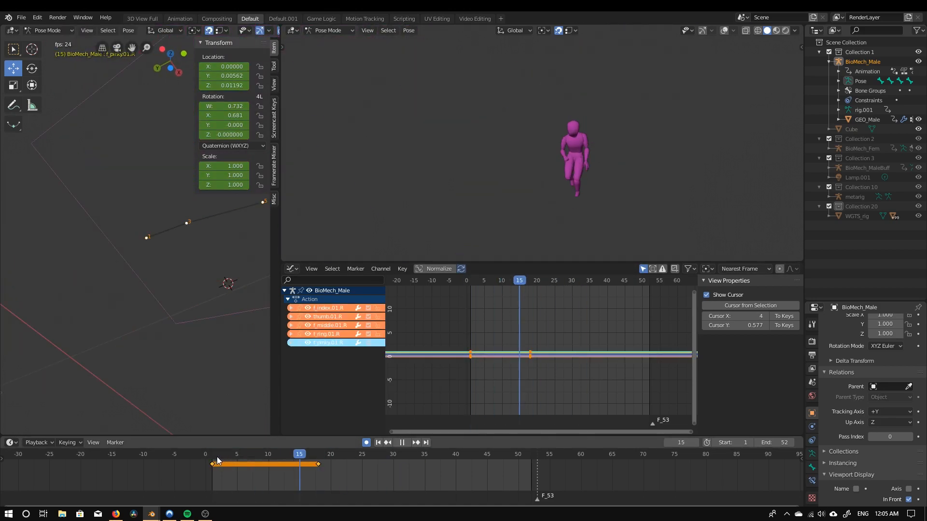
Paste the fist pose mirrored onto the left hand and play back the run
key("Escape")
middle_click_drag(203, 309, 149, 285)
mouse_move(214, 457)
left_mouse_down()
mouse_move(236, 465)
mouse_move(212, 459)
left_mouse_up()
middle_click_drag(165, 301, 137, 295)
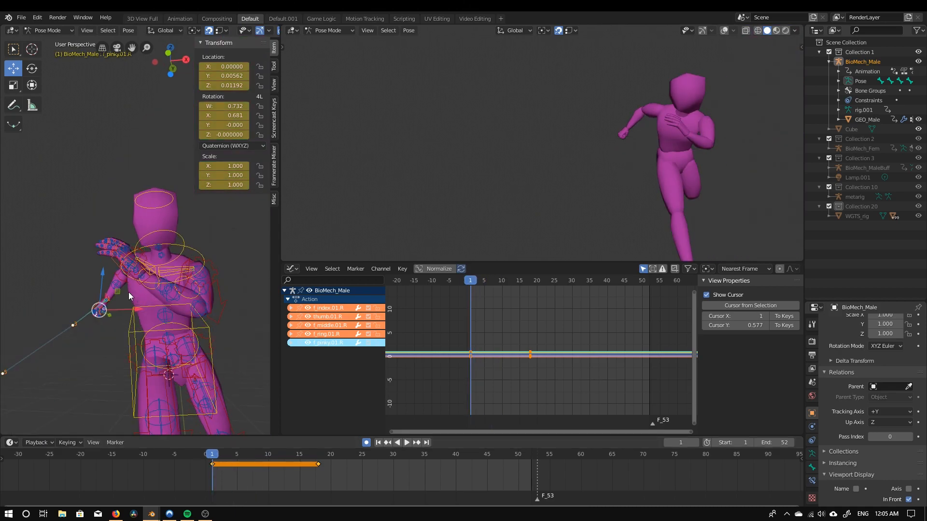
key("ctrl+v")
left_click_drag(326, 462, 212, 459)
scroll(521, 208, "down", 10)
key("space")
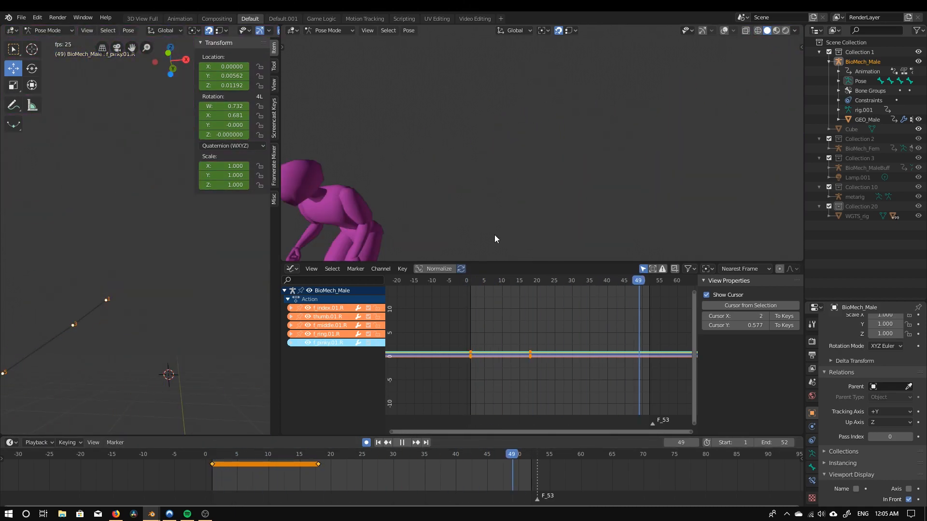
Adjust the left arm's IK controls between frames 3 and 8 and turn off snapping
scroll(529, 199, "up", 3)
left_click_drag(318, 471, 300, 477)
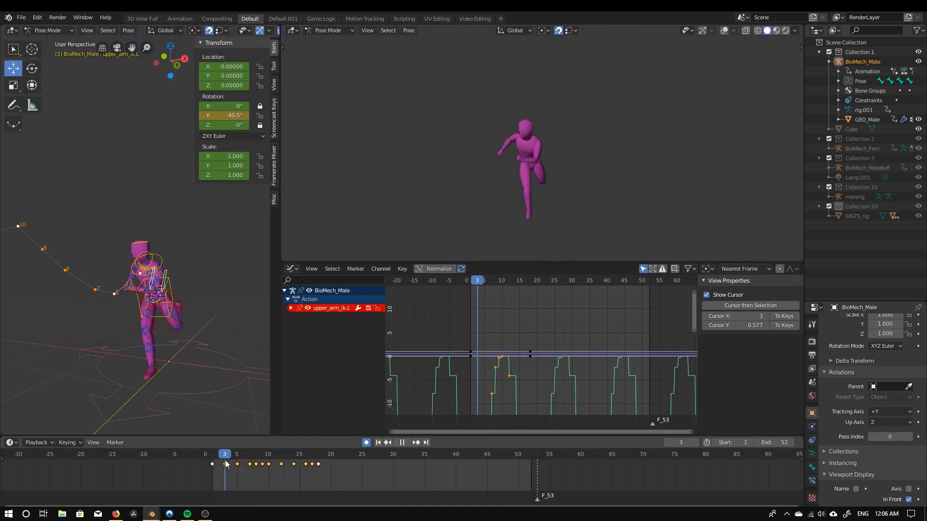
scroll(137, 251, "up", 5)
key("r")
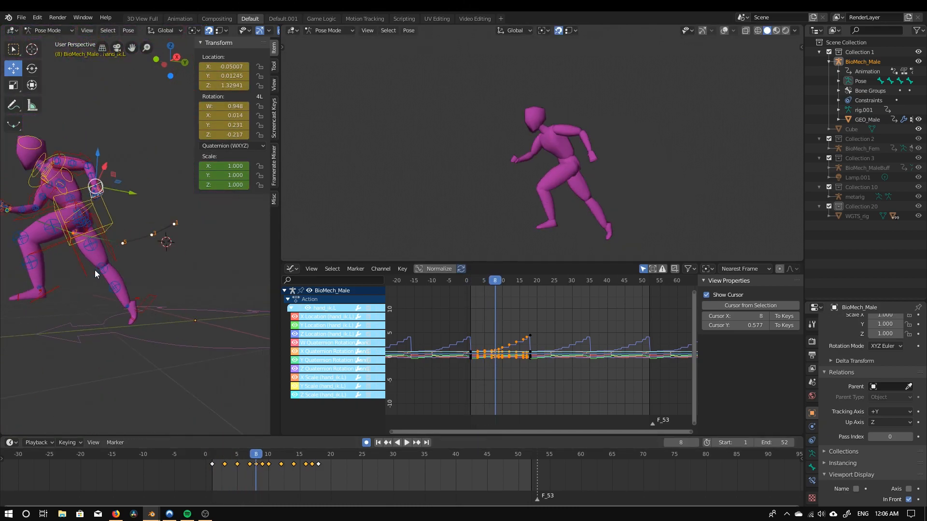
middle_click_drag(95, 274, 101, 291)
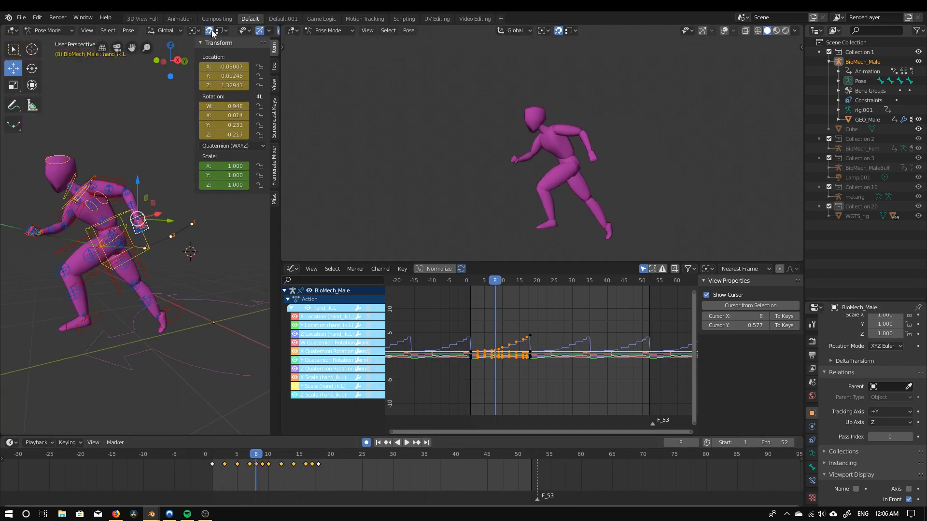
Play and scrub the arm motion over frames 1 to 18 and rotate the left hand IK control near the loop's start
key("space")
left_click(216, 475)
left_click_drag(216, 472, 318, 468)
key("space")
scroll(554, 154, "down", 4)
left_click(216, 456)
key("KP_Decimal")
key("r")
scroll(108, 263, "down", 6)
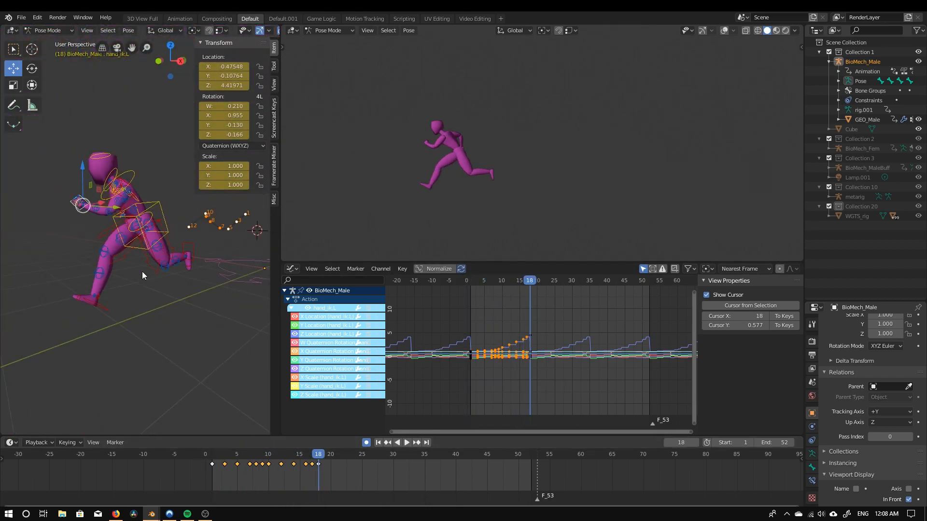
Move the left forearm tweak control at frame 18 to smooth the bent elbow
middle_click_drag(108, 263, 176, 265)
scroll(120, 234, "up", 4)
left_click(121, 233)
left_click(121, 233)
left_click(120, 233)
key("g")
left_click(124, 231)
scroll(123, 232, "down", 7)
Copy the left forearm tweak pose from frame 18 to frame 1 and play back the loop
key("ctrl+c")
left_click(241, 312)
left_click(213, 456)
key("ctrl+v")
key("space")
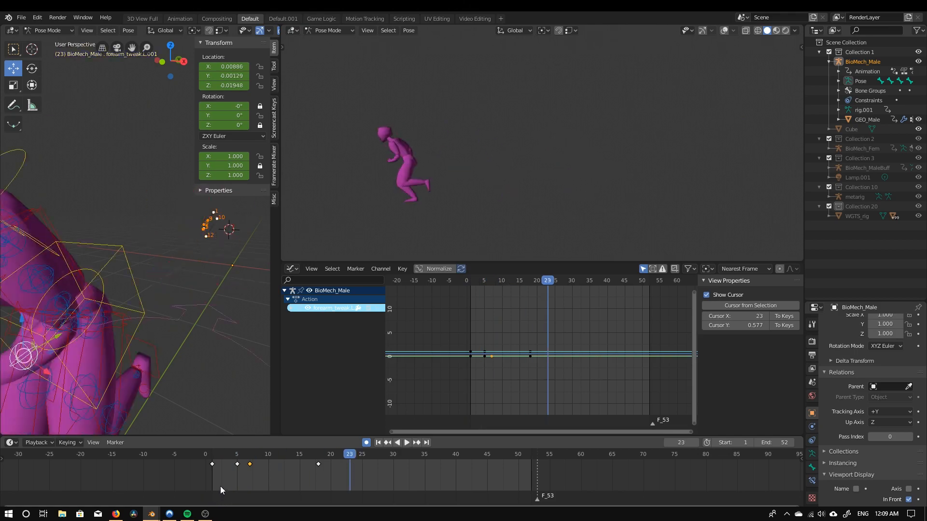
Rotate the left hand IK control at frames 10 and 9 to align the wrist with the forearm
left_click(318, 456)
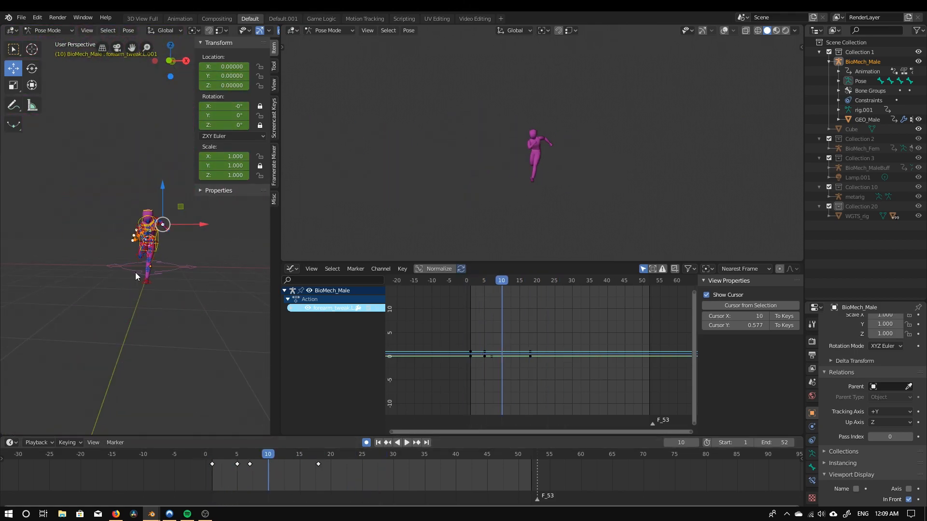
scroll(153, 302, "up", 8)
key("g")
left_click(227, 221)
left_click(158, 277)
left_click(177, 294)
key("r")
left_click(233, 401)
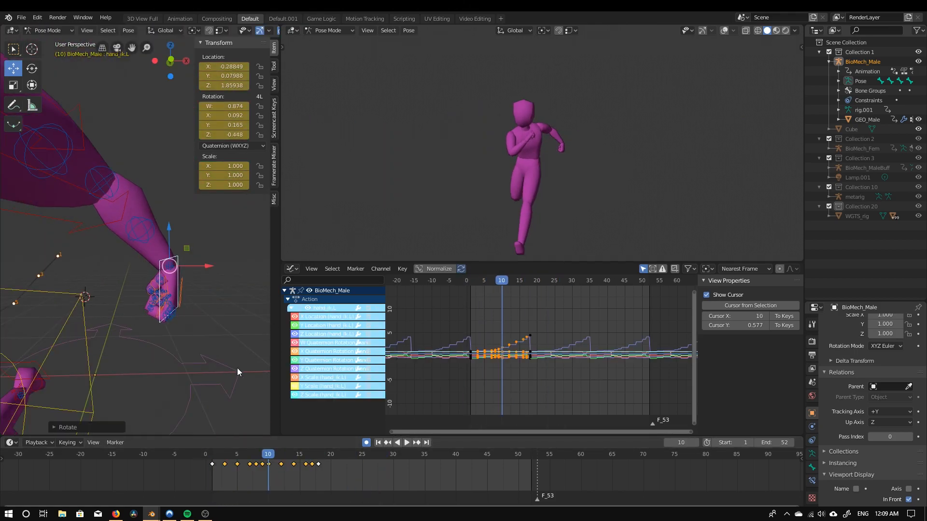
left_click(188, 230)
left_click(262, 456)
key("r")
key("r")
Rotate the left hand IK control at frame 12 to straighten the wrist, checking it from the side
left_click_drag(261, 459, 281, 456)
key("r")
key("r")
left_click(96, 309)
scroll(37, 328, "down", 5)
middle_click_drag(106, 325, 56, 320)
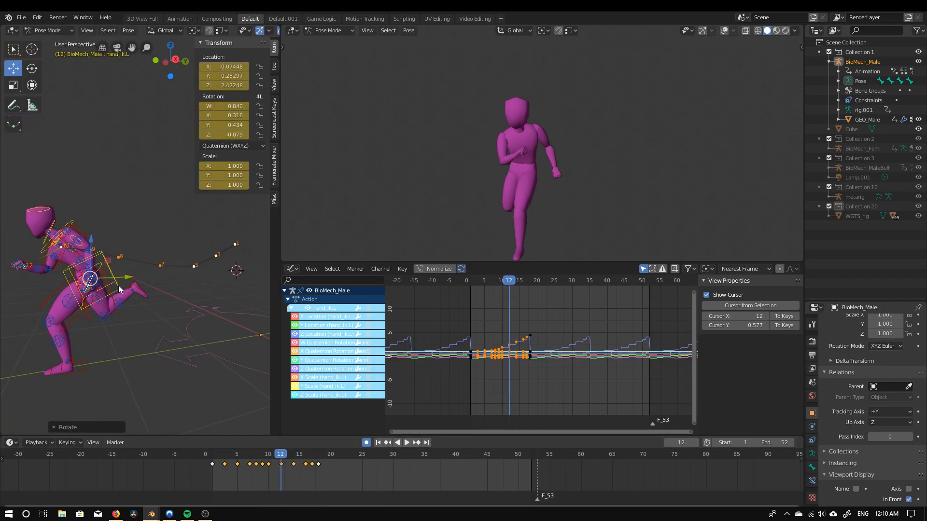
scroll(120, 314, "up", 5)
key("r")
key("r")
left_click(144, 318)
Rotate the left hand IK control at frame 14 to line the fist up with the forearm
left_click_drag(281, 455, 292, 454)
middle_click_drag(125, 314, 192, 301)
scroll(192, 300, "up", 4)
key("r")
key("r")
left_click(159, 348)
scroll(140, 385, "down", 6)
middle_click_drag(140, 385, 208, 386)
Key the left forearm tweak control at frames 16 and 3 and play back the run
left_click_drag(293, 455, 318, 455)
middle_click_drag(72, 309, 208, 328, "shift")
left_click(79, 300)
left_click(305, 456)
key("space")
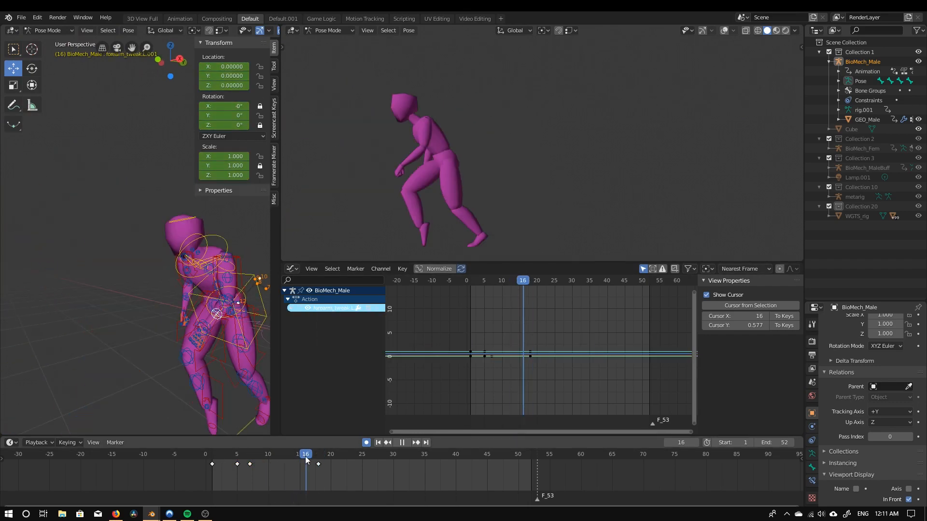
left_click_drag(280, 455, 224, 462)
key("i")
left_click(211, 455)
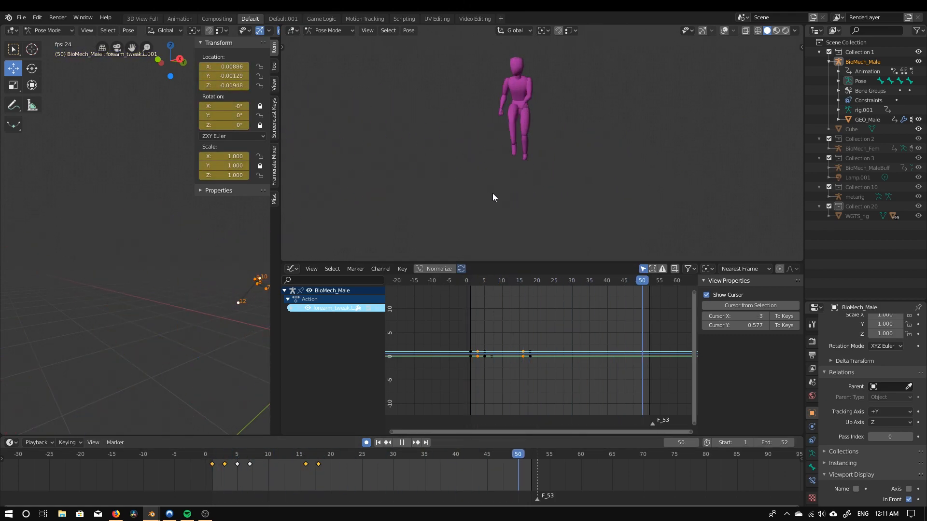
key("space")
Check the left forearm's shape at frames 7 and 5 and play back the run
left_click(250, 456)
middle_click_drag(208, 270, 217, 290)
left_click(151, 389)
scroll(169, 338, "down", 4)
left_click(236, 460)
key("space")
scroll(474, 208, "up", 8)
key("Escape")
Adjust the right forearm tweak control at frame 1 and rotate the right hand IK control in the front view
middle_click_drag(152, 277, 198, 280)
left_click(137, 270)
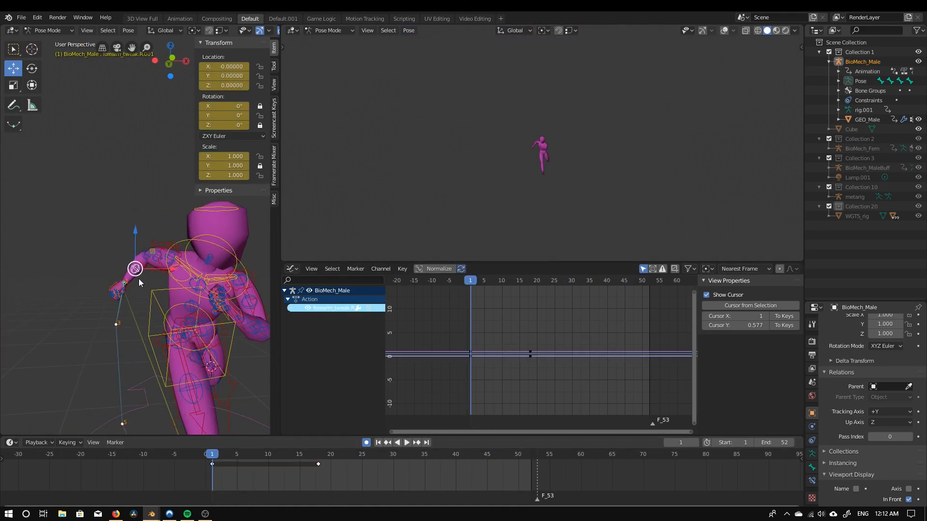
key("KP_1")
scroll(145, 287, "up", 3)
key("g")
left_click(70, 289)
key("r")
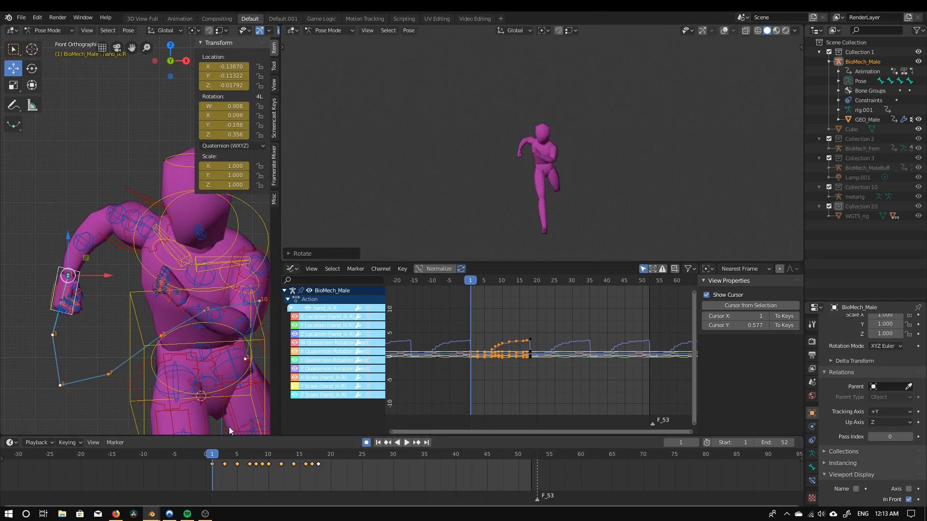
Rotate and move the right hand IK control at frames 3 and 5
left_click(225, 458)
key("r")
left_click(70, 305)
key("g")
left_click(236, 459)
key("g")
left_click(70, 401)
key("r")
left_click(120, 413)
Reposition the right arm controls at frame 5 to improve the bend of the forearm
left_click(128, 293)
key("g")
left_click(123, 295)
left_click(102, 319)
key("g")
left_click(76, 353)
Move the right hand IK control at frames 10 and 12
left_click_drag(237, 458, 271, 487)
key("g")
left_click(177, 303)
left_click(281, 476)
key("g")
left_click(159, 328)
Refine the right arm's pose at frame 12 and reposition it at frame 14
mouse_move(150, 325)
middle_mouse_down()
mouse_move(216, 315)
mouse_move(132, 338)
mouse_move(145, 323)
middle_mouse_up()
scroll(215, 314, "down", 5)
key("h")
left_click(195, 269)
key("g")
key("g")
left_click_drag(281, 454, 293, 454)
key("g")
left_click(244, 197)
Play back the run, select the right arm controls, and copy and paste their pose
middle_click_drag(236, 212, 207, 242)
left_click_drag(269, 457, 318, 454)
key("space")
key("space")
scroll(137, 237, "up", 10)
left_click(116, 215, "shift")
left_click(166, 187, "shift")
key("ctrl+c")
key("ctrl+v")
Rotate the right hand IK control at frame 18 in the front view
scroll(469, 166, "up", 4)
scroll(97, 256, "down", 10)
key("KP_1")
left_click(8, 305)
middle_click_drag(86, 314, 193, 245, "shift")
scroll(193, 245, "up", 5)
key("r")
left_click(196, 256)
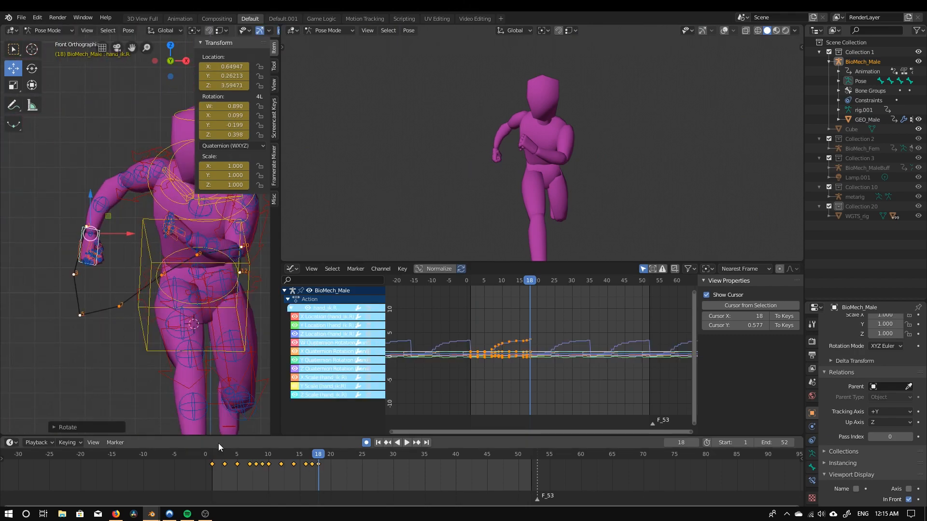
Play back the run and examine the arm motion from several distances
left_click_drag(270, 455, 332, 455)
key("space")
scroll(537, 206, "down", 9)
scroll(537, 206, "up", 5)
scroll(538, 206, "down", 8)
key("space")
middle_click_drag(241, 289, 29, 260)
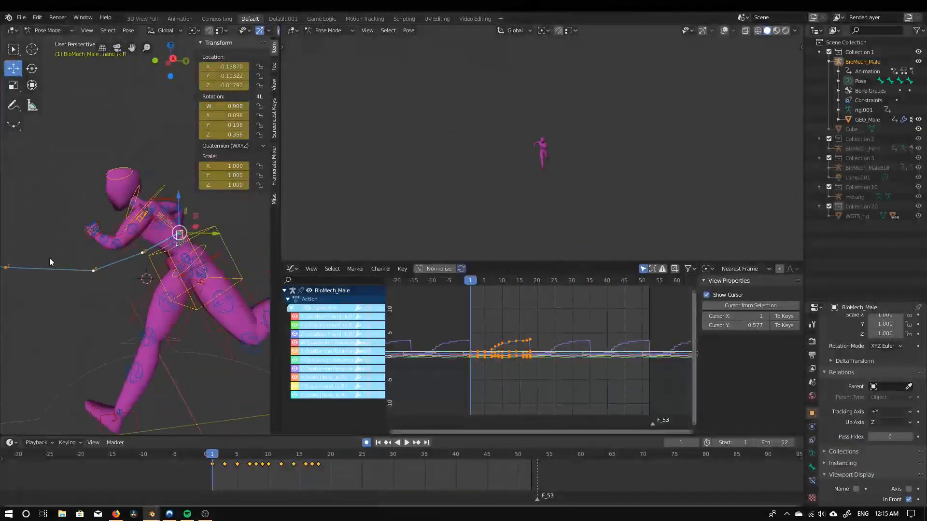
Move the left hand IK control at frame 3 and play back the run
left_click(45, 306)
left_click_drag(212, 457, 228, 459)
mouse_move(96, 270)
middle_mouse_down()
mouse_move(23, 256)
mouse_move(169, 280)
mouse_move(101, 277)
middle_mouse_up()
key("g")
left_click(175, 286)
left_click_drag(225, 454, 238, 454)
scroll(136, 260, "down", 4)
left_click(213, 452)
key("space")
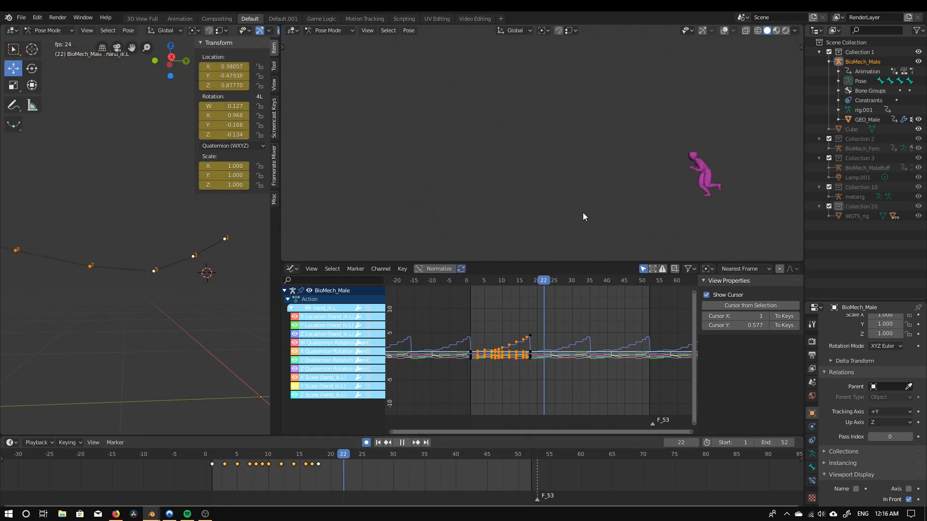
middle_click_drag(62, 258, 162, 278)
scroll(161, 361, "down", 9)
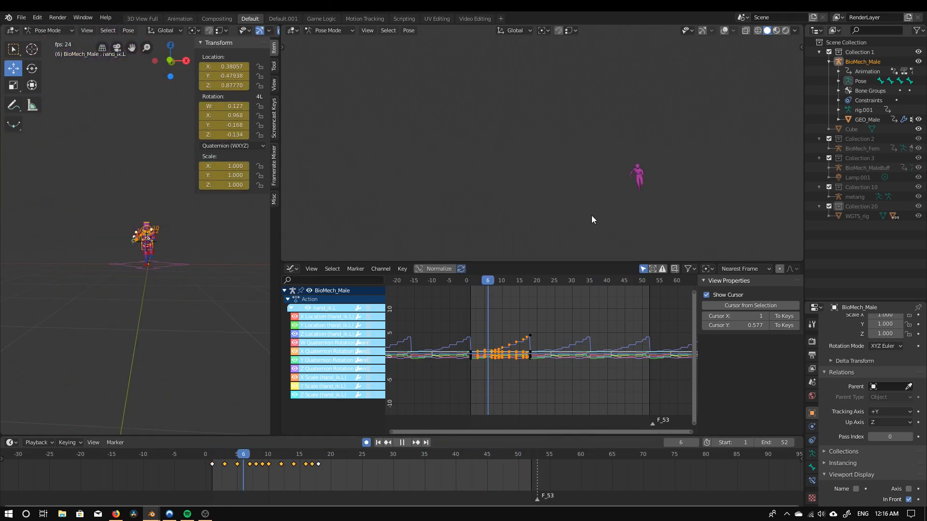
Move the torso control at frame 5 and play back the run
key("space")
left_click(236, 454)
scroll(161, 261, "up", 6)
middle_click_drag(255, 255, 161, 259)
left_click(166, 236)
key("g")
left_click(168, 234)
left_click_drag(235, 454, 292, 433)
key("space")
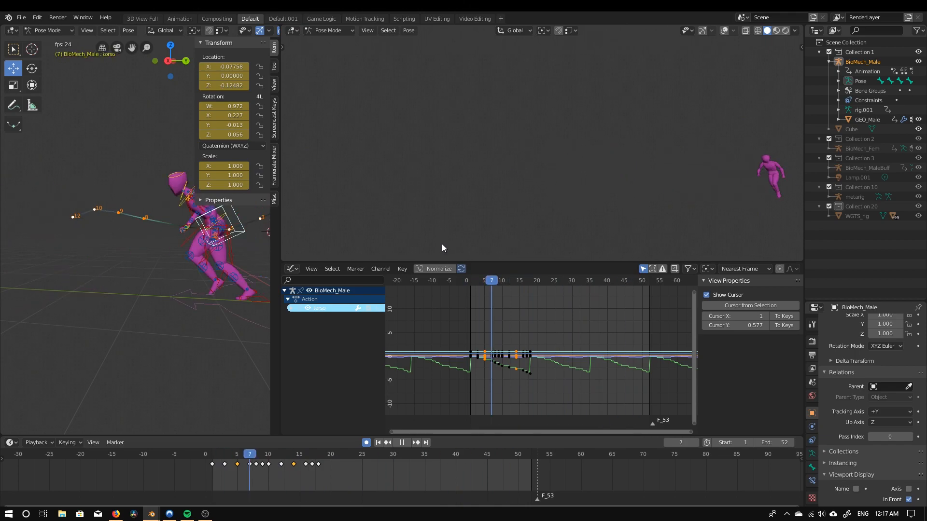
Move and rotate the right hand IK control at frame 16 and rotate it at frame 17
left_click(263, 462)
left_click_drag(263, 463, 237, 461)
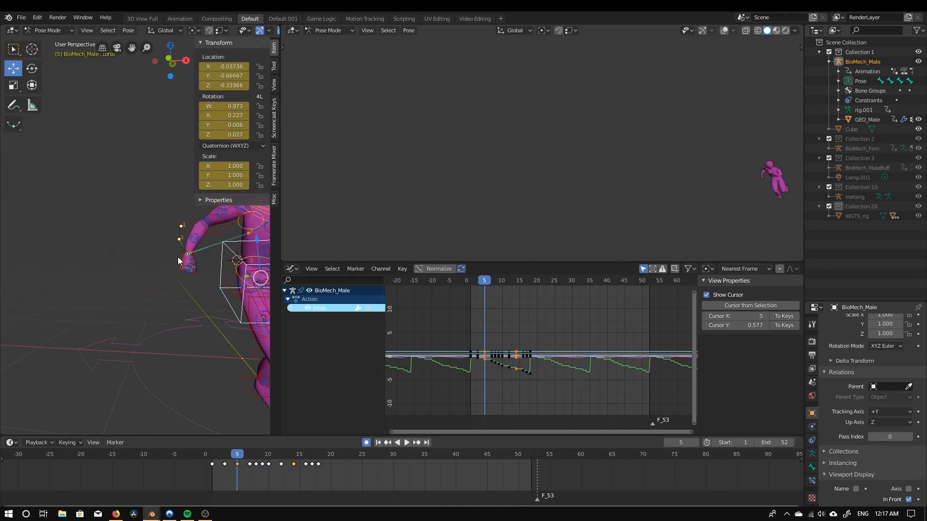
key("g")
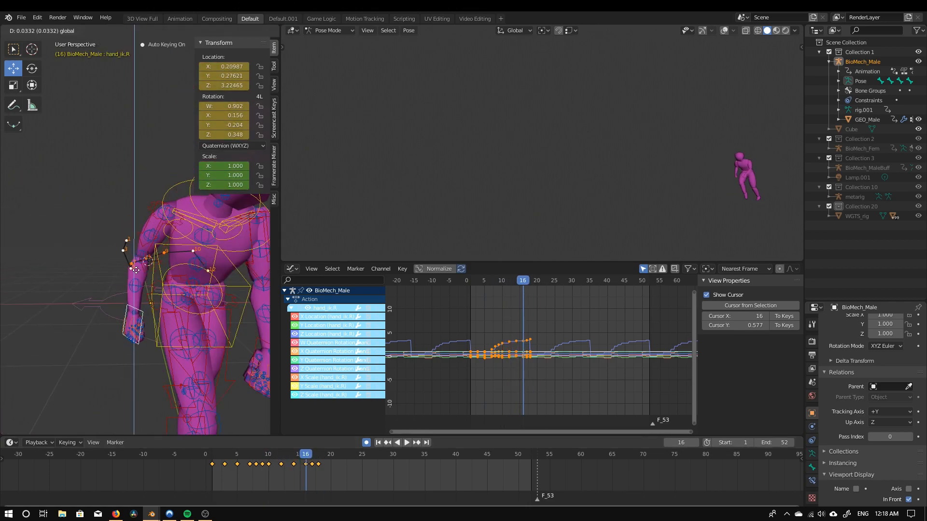
left_click(312, 456)
scroll(679, 198, "up", 5)
key("r")
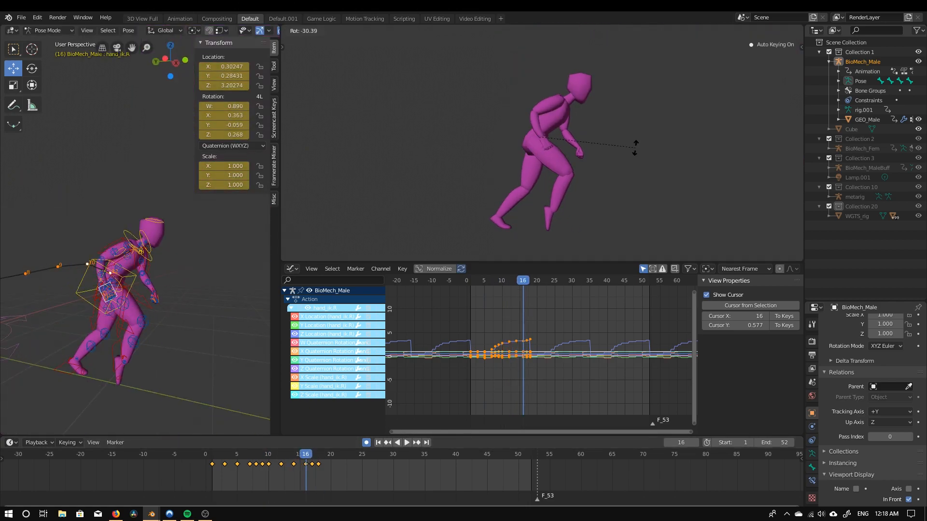
left_click(632, 153)
key("Right")
key("Right")
key("Left")
key("r")
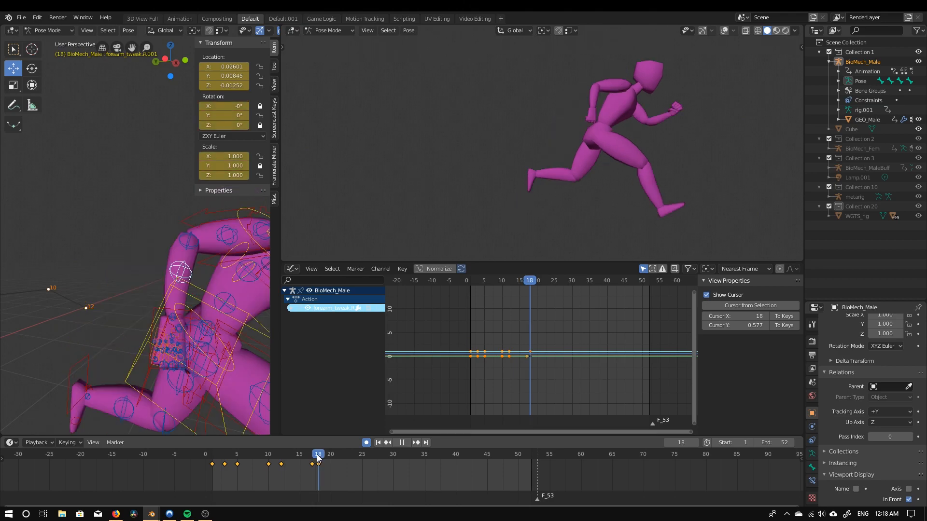
Move and rotate the right hand IK control at frame 14 and play back the run
left_click_drag(316, 468, 273, 467)
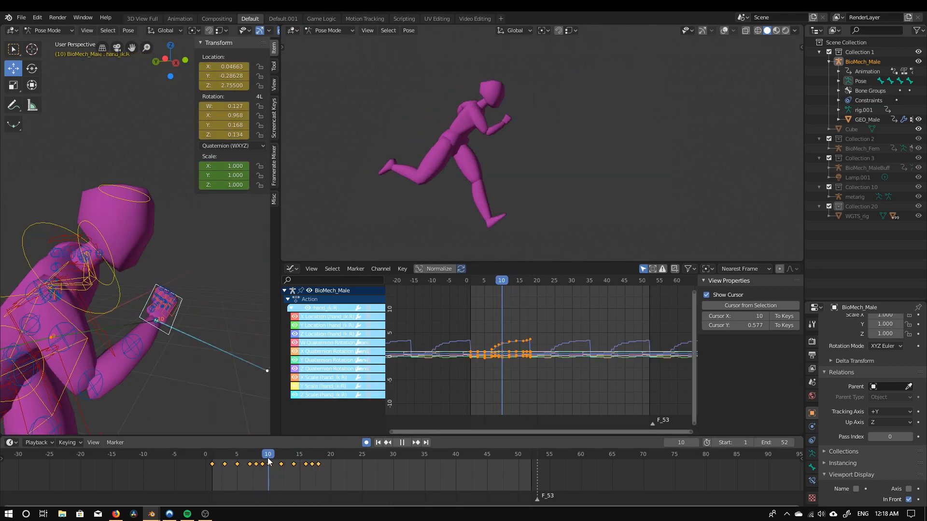
left_click(286, 458)
left_click_drag(286, 459, 293, 467)
middle_click_drag(230, 326, 146, 237, "shift")
scroll(146, 236, "down", 2)
key("g")
left_click(219, 391)
key("r")
key("space")
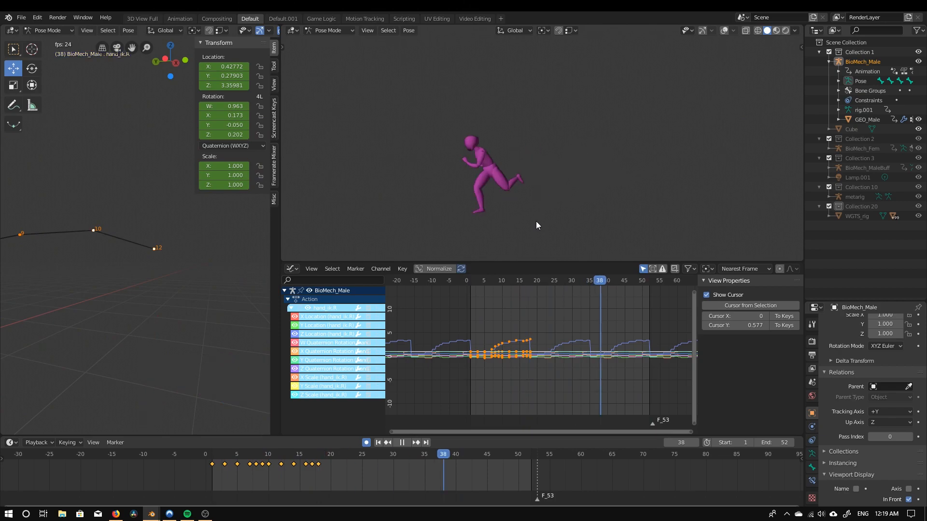
Step backwards through the run from frame 46 and return to frame 1
left_click(489, 474)
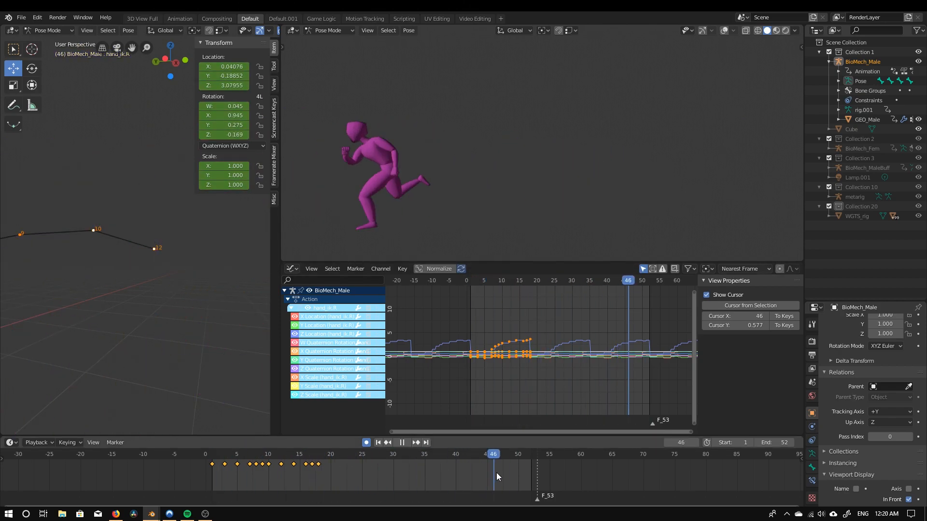
key("Left")
key("Left")
key("Left")
key("Left")
key("Left")
key("Left")
key("Left")
key("Left")
key("Left")
key("Left")
key("shift+Left")
Enable overlays in the second 3D viewport, display the character as a black silhouette, and play back the run
left_click(794, 31)
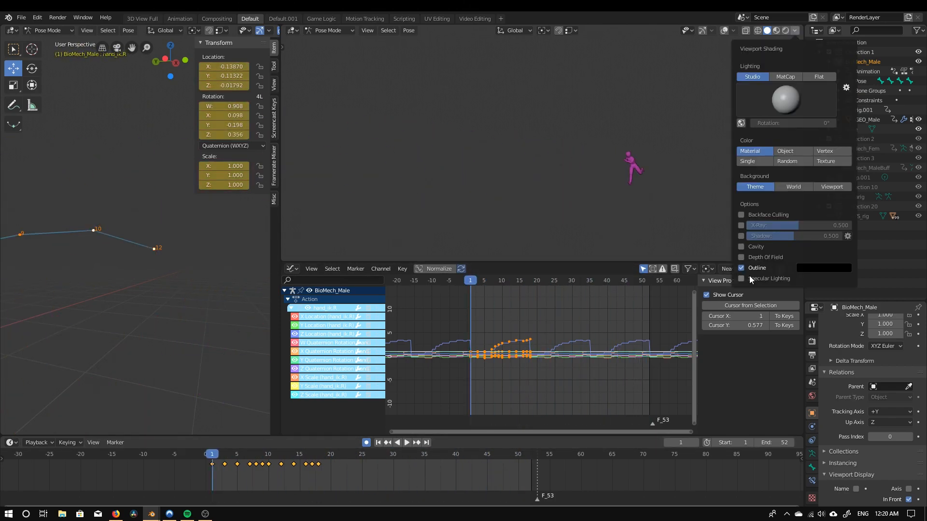
left_click(723, 31)
left_click(733, 31)
mouse_move(687, 34)
left_click(700, 130)
key("space")
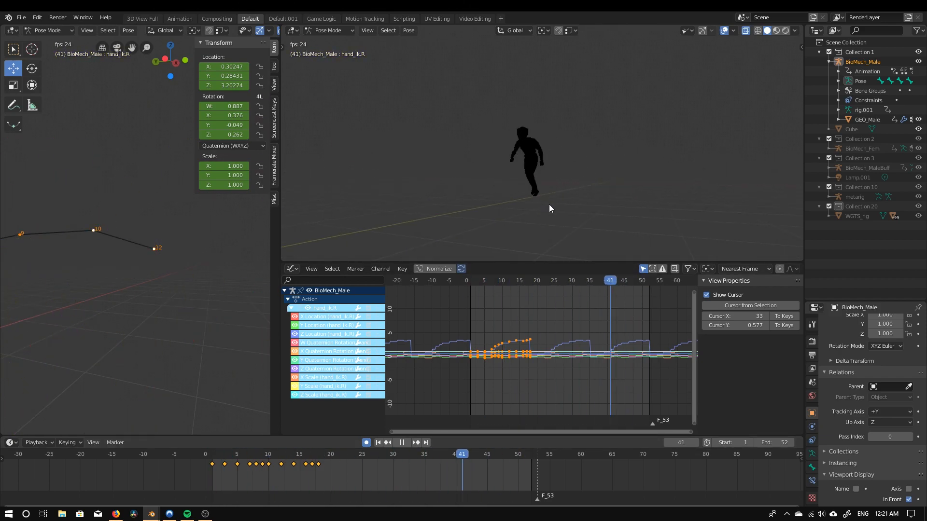
middle_click_drag(549, 204, 627, 207)
key("space")
Clear the location of the right forearm tweak control
left_click_drag(333, 457, 210, 457)
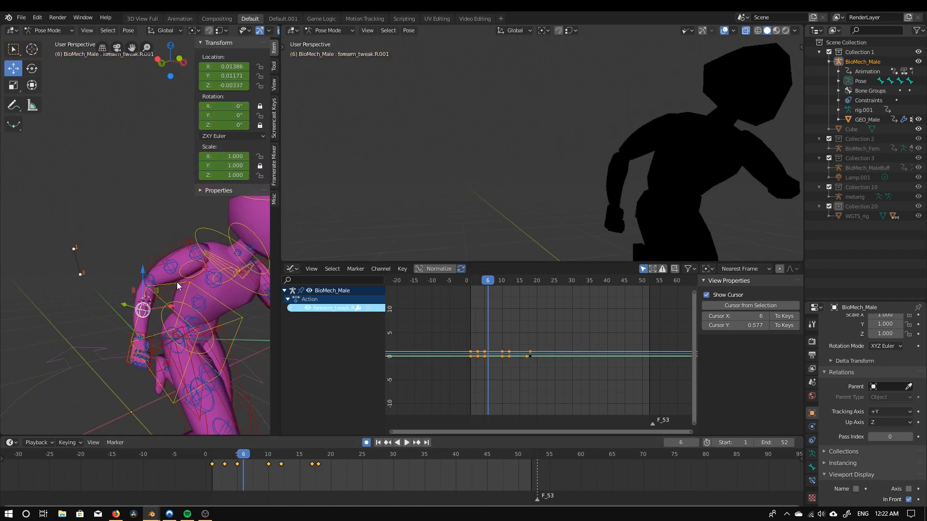
middle_click_drag(149, 340, 68, 275)
key("alt+g")
left_click(93, 235)
left_click_drag(224, 115, 228, 115)
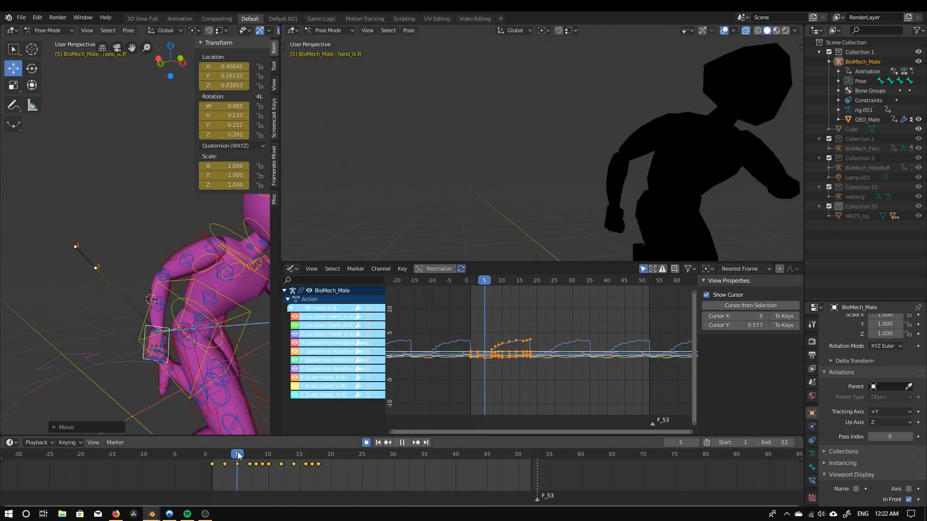
Rotate the right hand IK control at frame 5 and return to frame 1
key("r")
key("r")
left_click(117, 234)
left_click(134, 228)
scroll(570, 193, "down", 4)
left_click(213, 455)
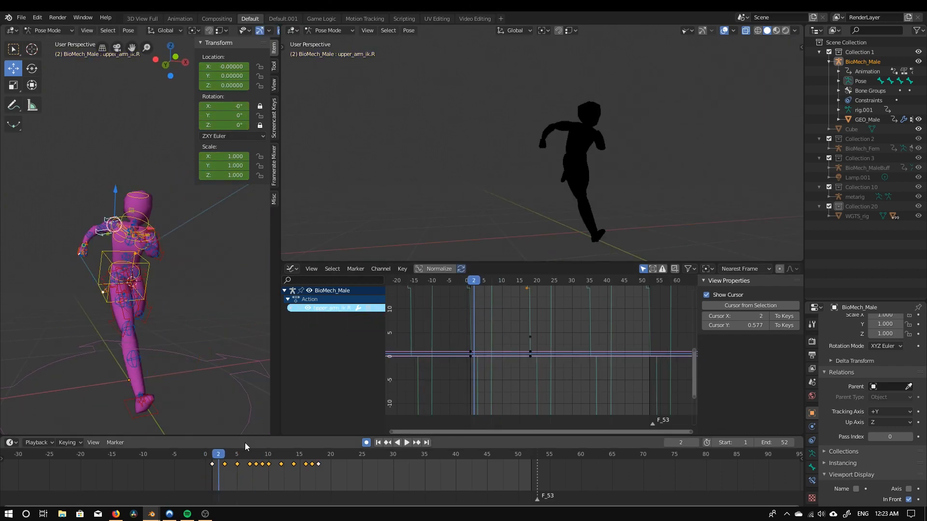
Move the right hand IK control slightly at frame 3 and return to frame 1
left_click_drag(257, 461, 224, 459)
left_click(80, 255)
key("g")
left_click(81, 255)
left_click(213, 456)
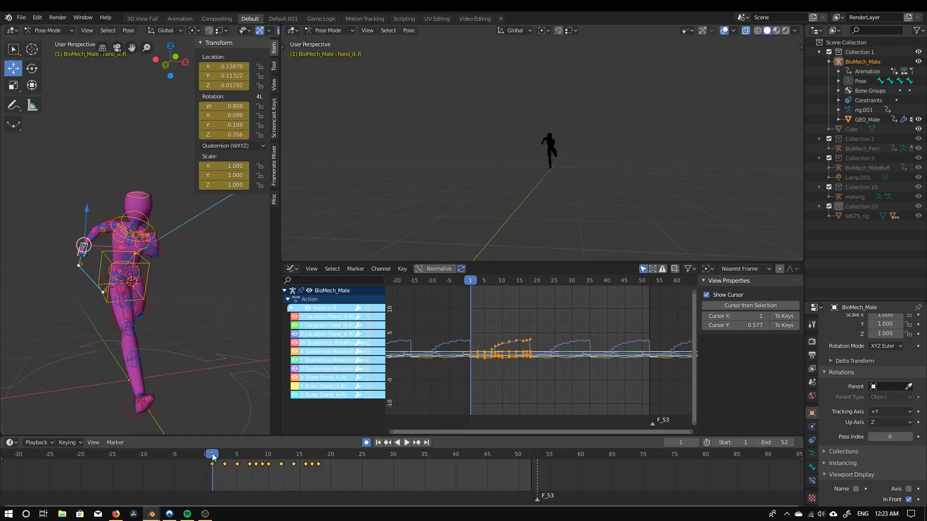
Refine the right hand IK control's position at frame 5 from above and play back the silhouette
middle_click_drag(145, 290, 147, 348)
left_click(224, 459)
key("space")
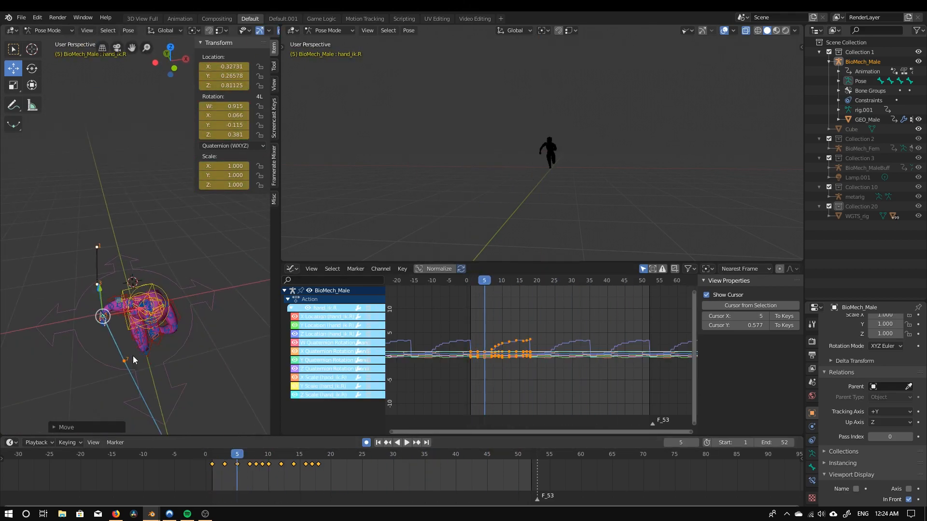
middle_click_drag(527, 202, 413, 192)
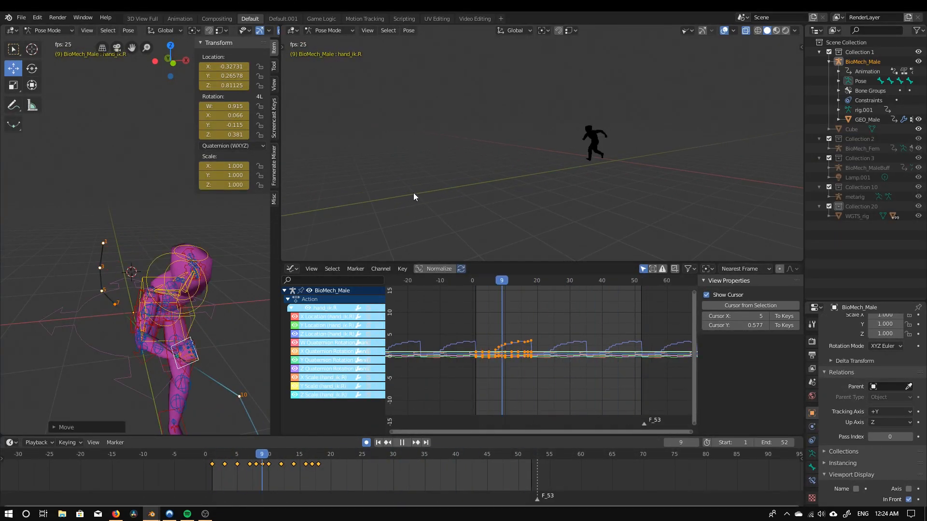
scroll(141, 300, "down", 6)
key("space")
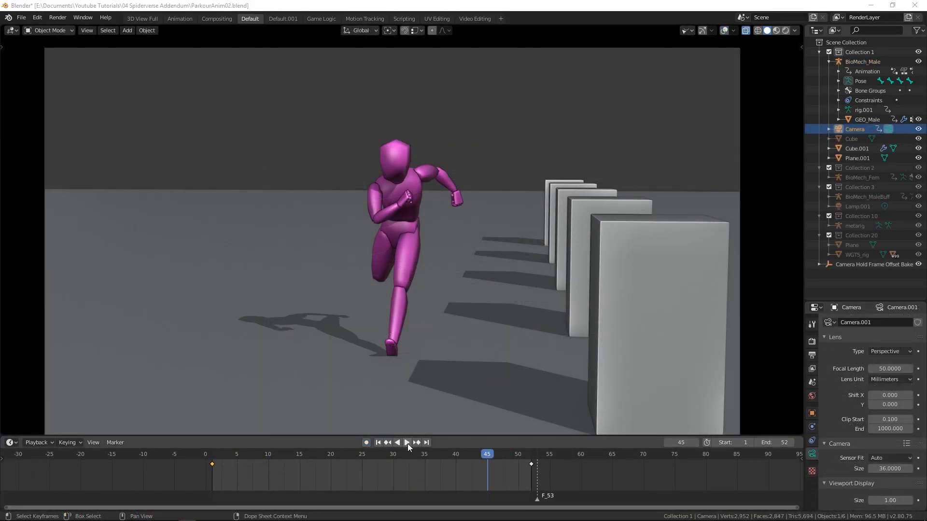
Play the finished run in the scene with blocks and view it from the side and through the camera
left_click(407, 444)
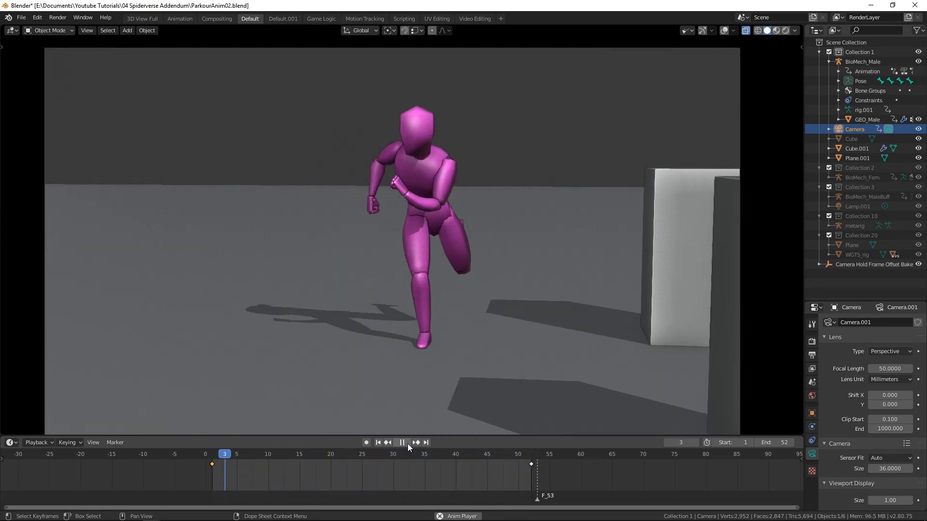
middle_click_drag(453, 309, 584, 250)
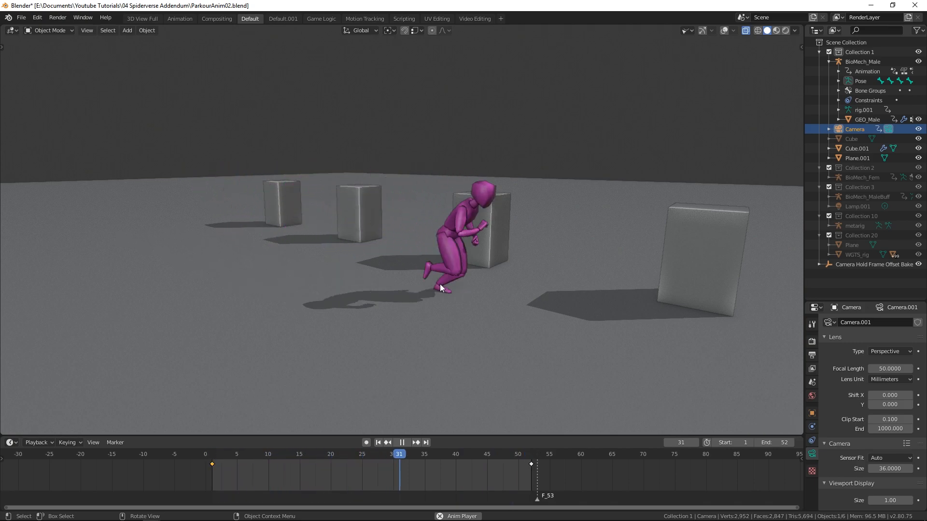
key("KP_0")
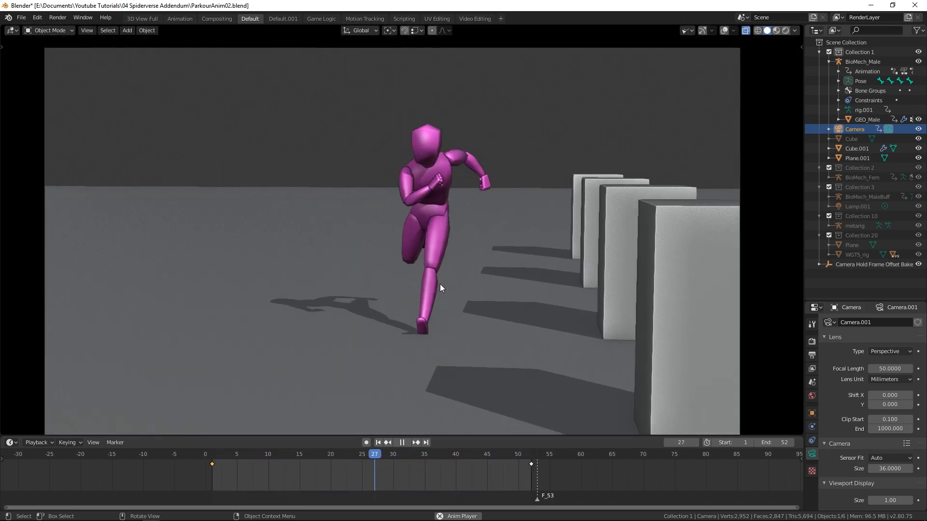